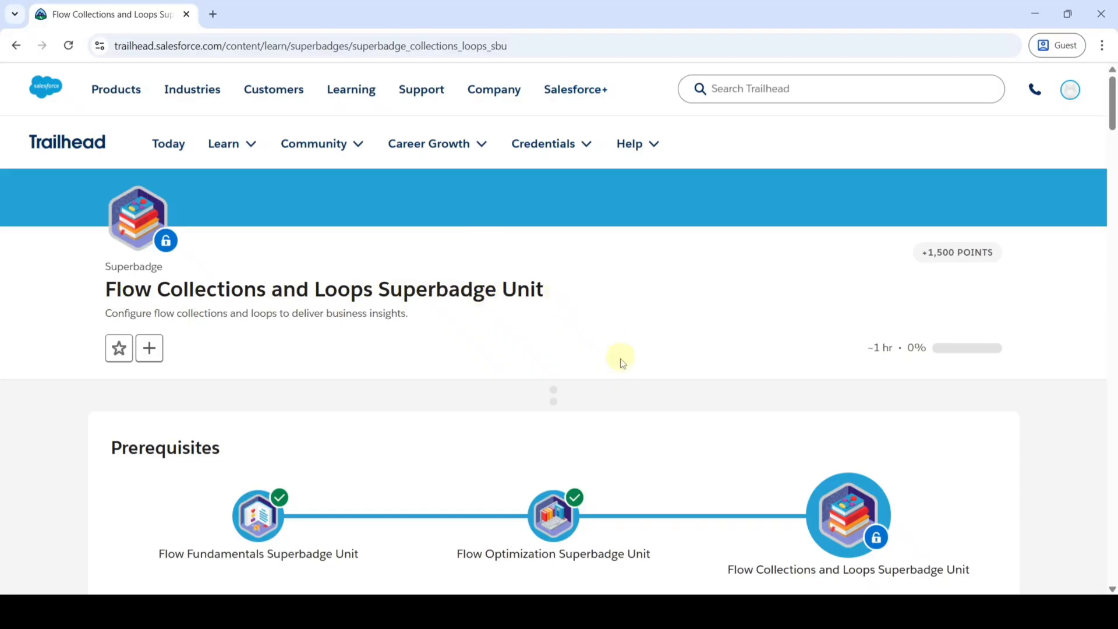
Scroll the Flow Collections and Loops superbadge page down to the Prework and Notes section
scroll(623, 350, "down", 3)
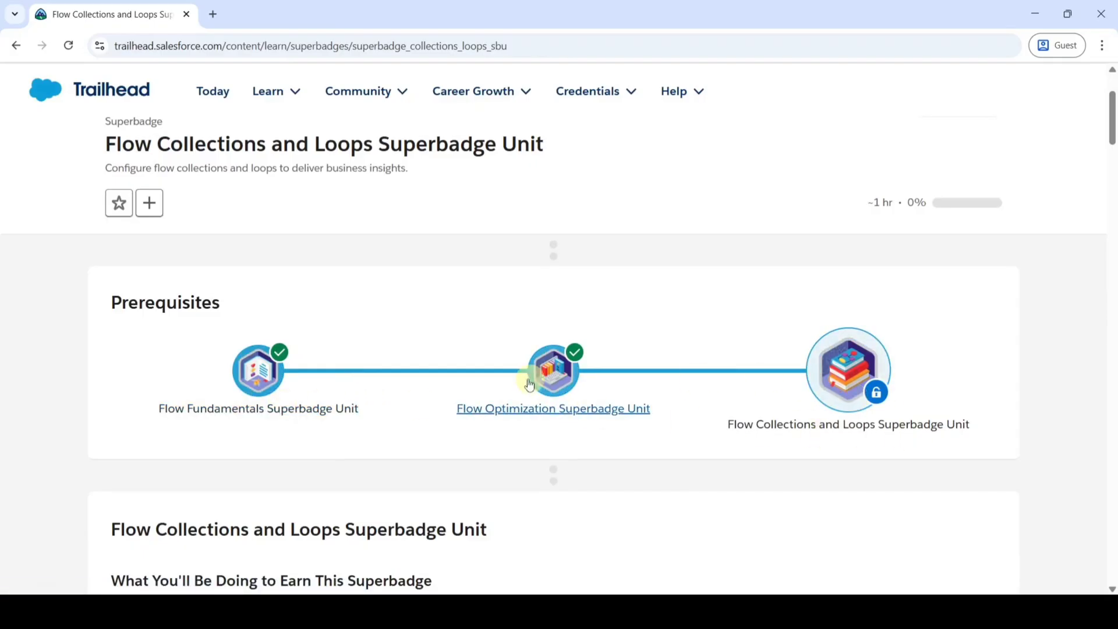
scroll(577, 319, "down", 9)
scroll(581, 325, "down", 2)
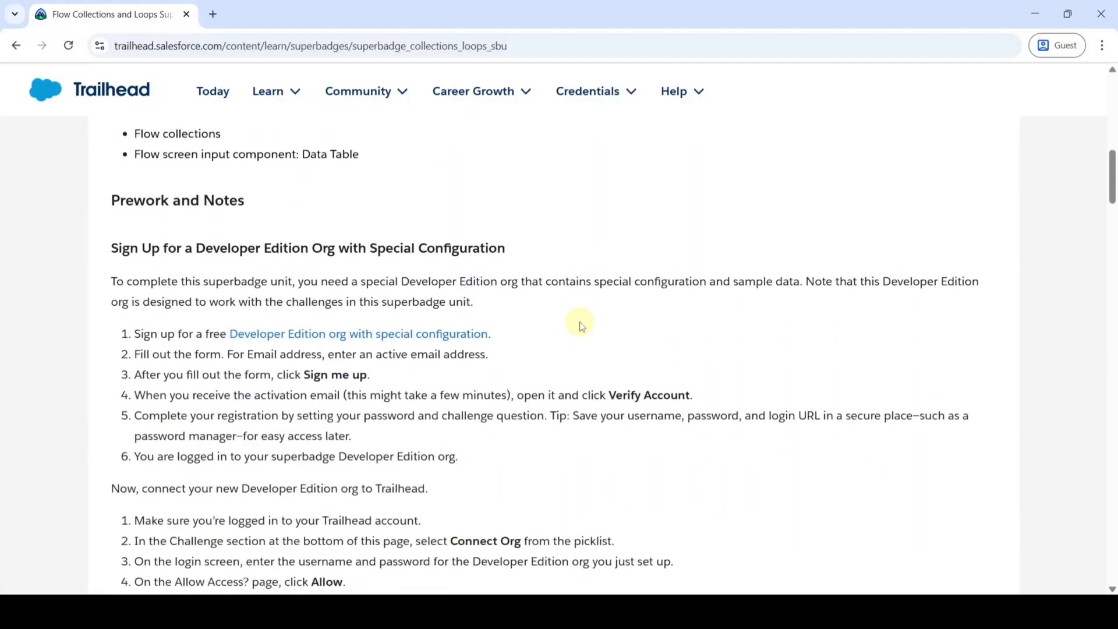
Open the special-configuration Developer Edition signup form and enter the first and last name
left_click(297, 340)
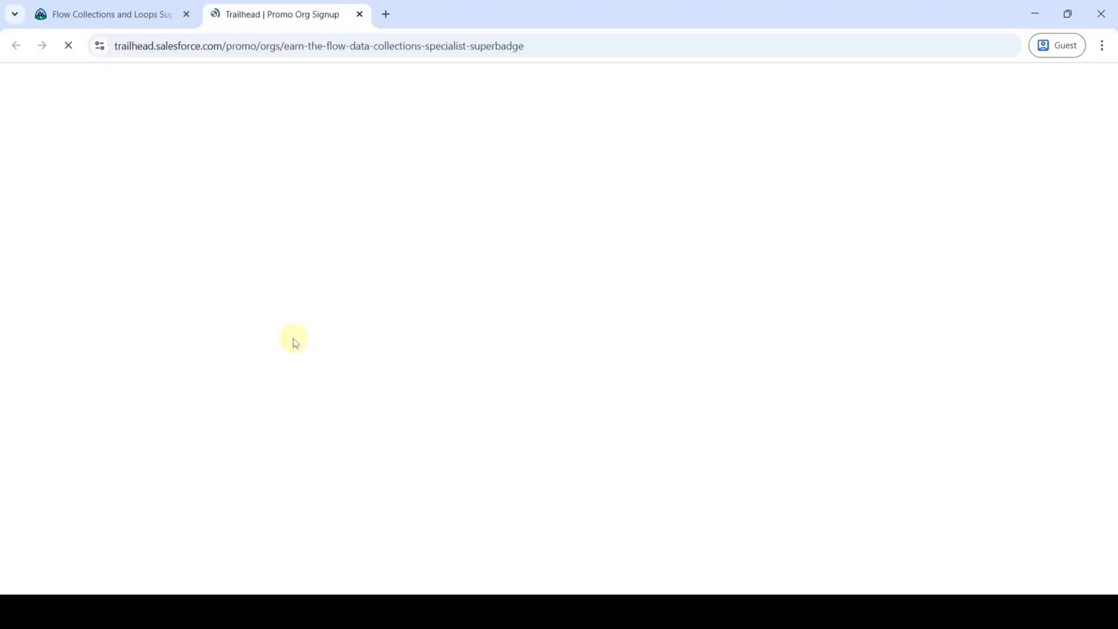
scroll(757, 367, "down", 4)
scroll(784, 365, "up", 4)
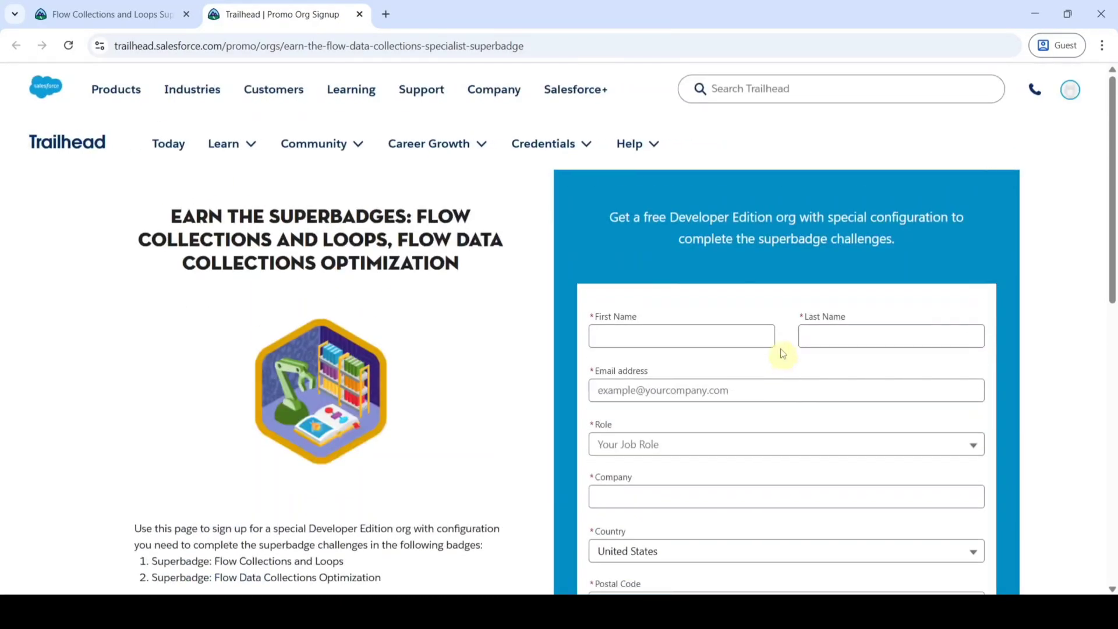
left_click(661, 337)
type("education")
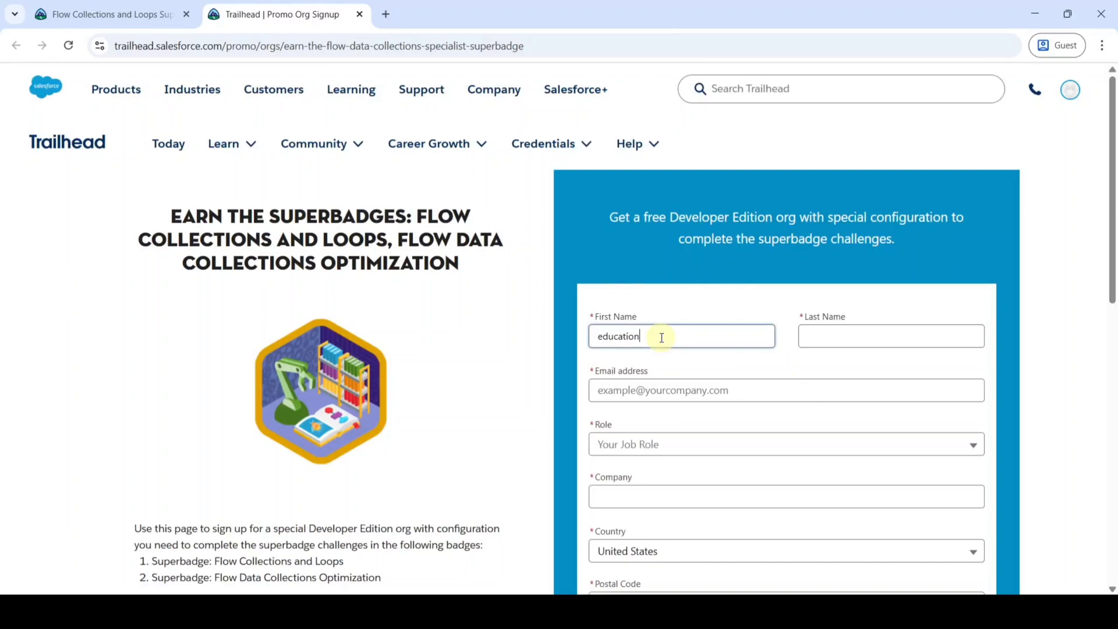
left_click(860, 330)
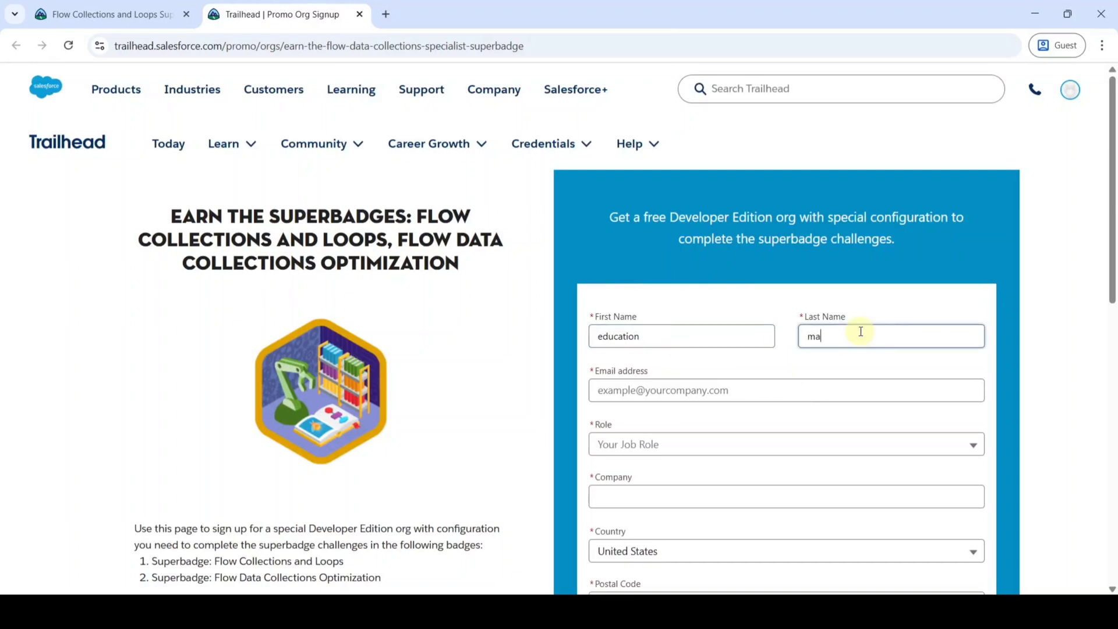
Enter the e-mail address and set the Role to Developer
scroll(860, 330, "down", 1)
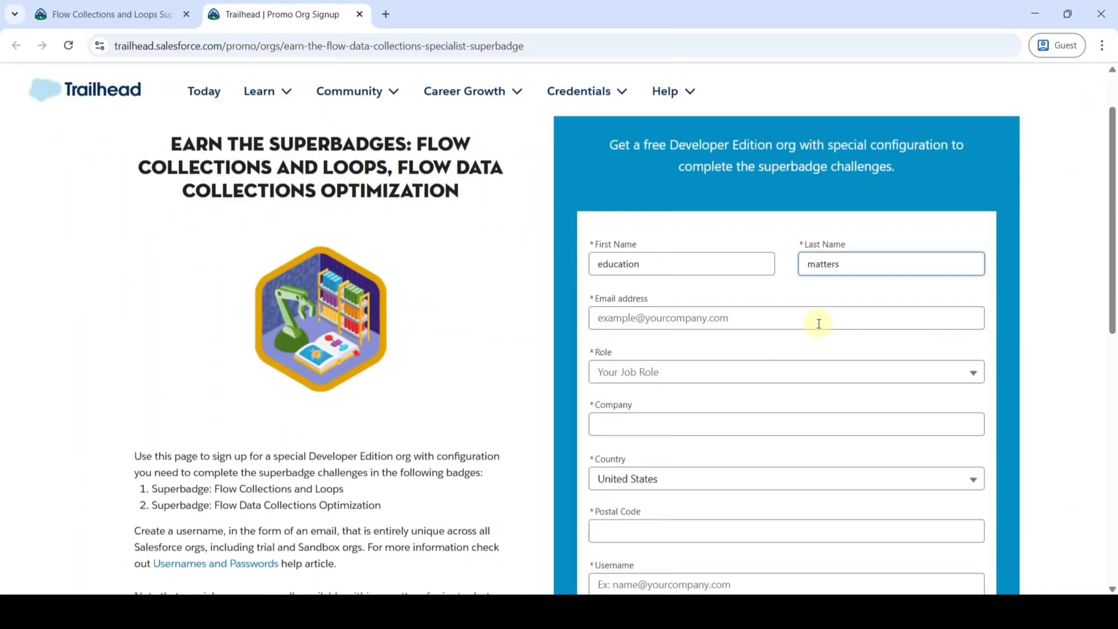
left_click(642, 319)
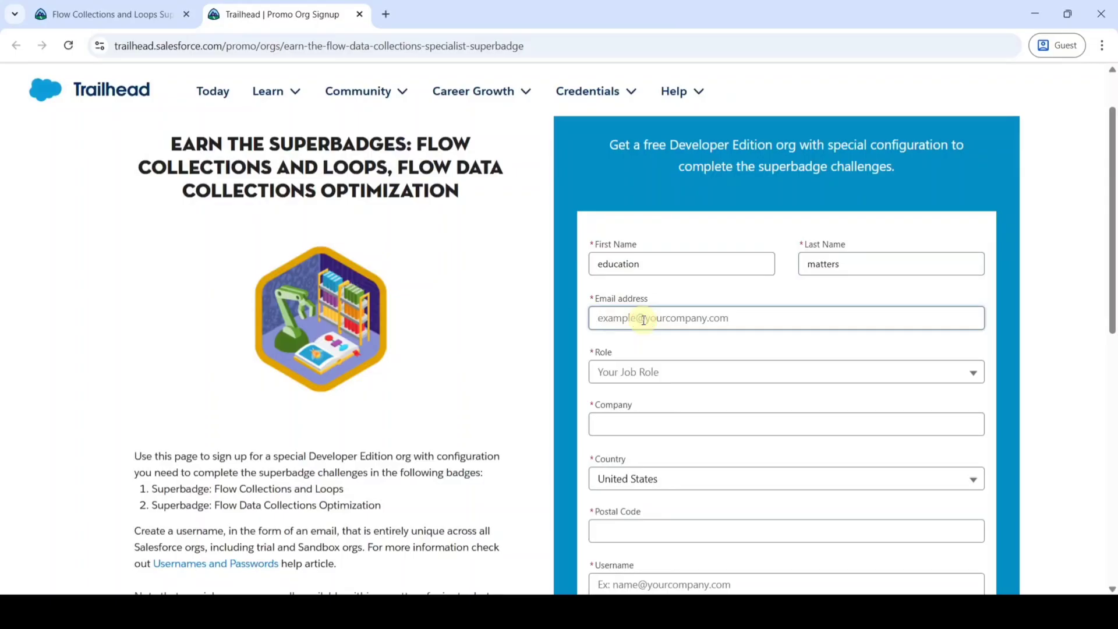
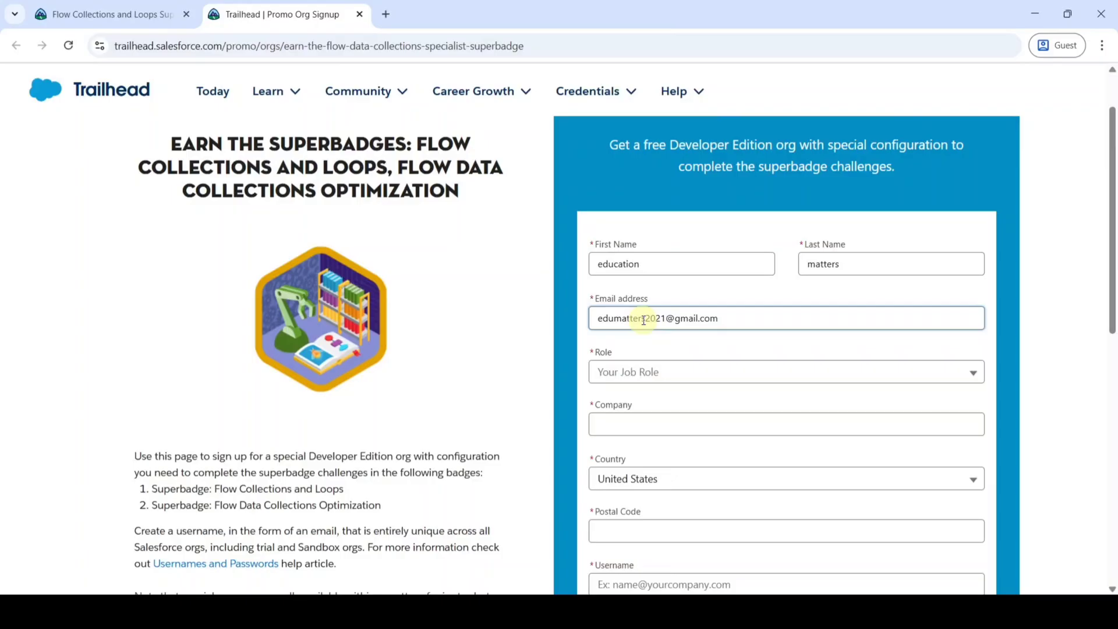
scroll(643, 320, "down", 1)
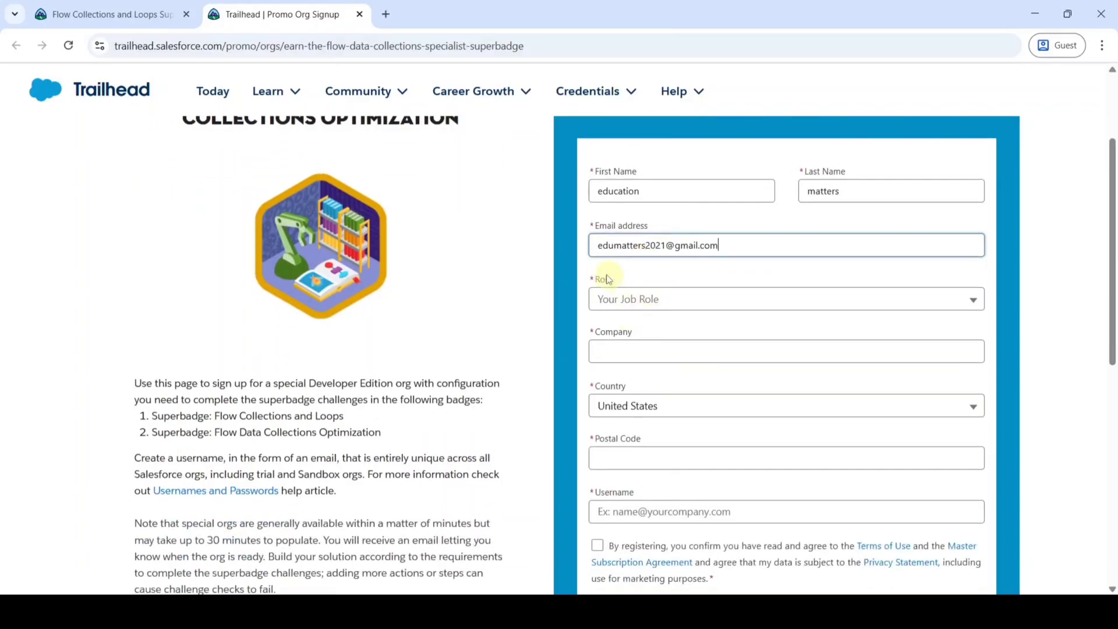
left_click(645, 298)
left_click(644, 329)
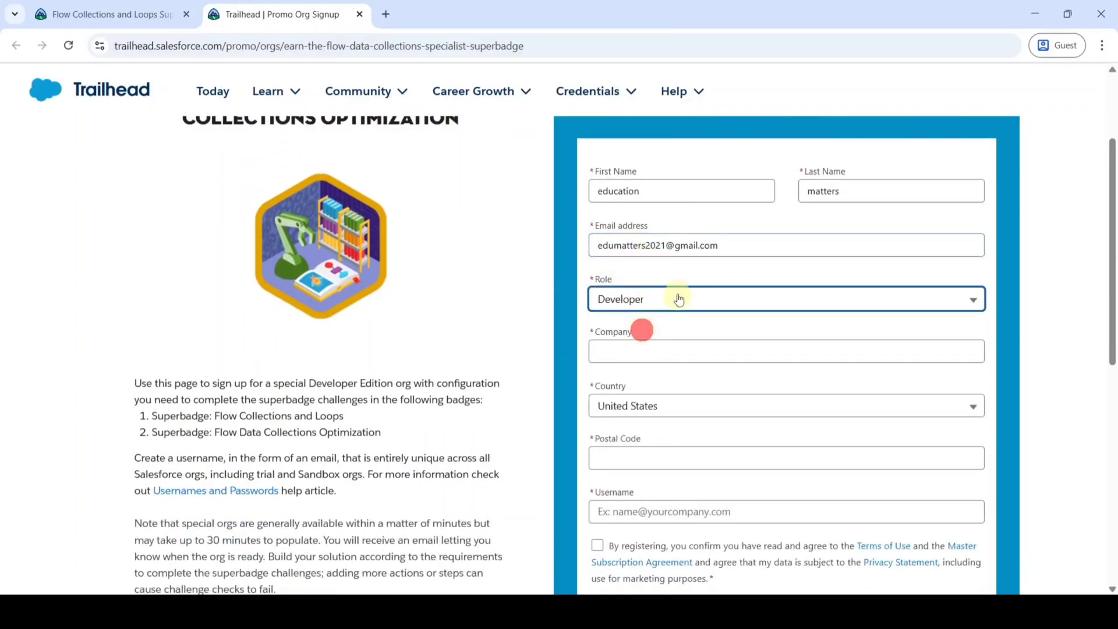
scroll(646, 326, "down", 2)
left_click(648, 205)
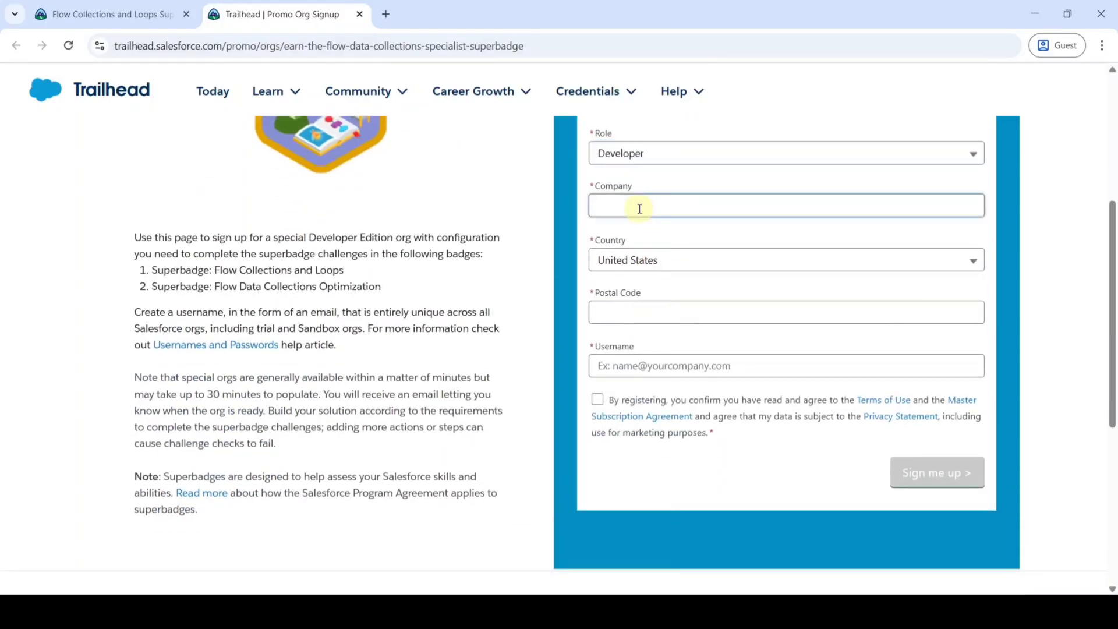
Enter Salesforce as the company and choose India as the country
type("Salesforce")
left_click(653, 260)
scroll(662, 384, "up", 10)
scroll(663, 386, "up", 20)
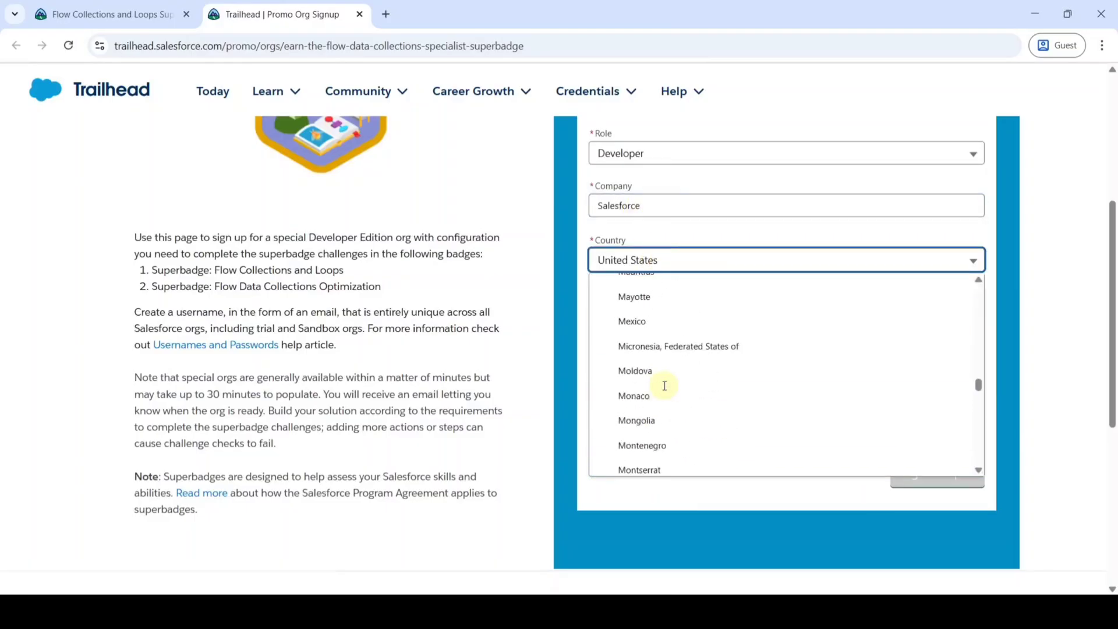
scroll(659, 387, "down", 2)
left_click(612, 303)
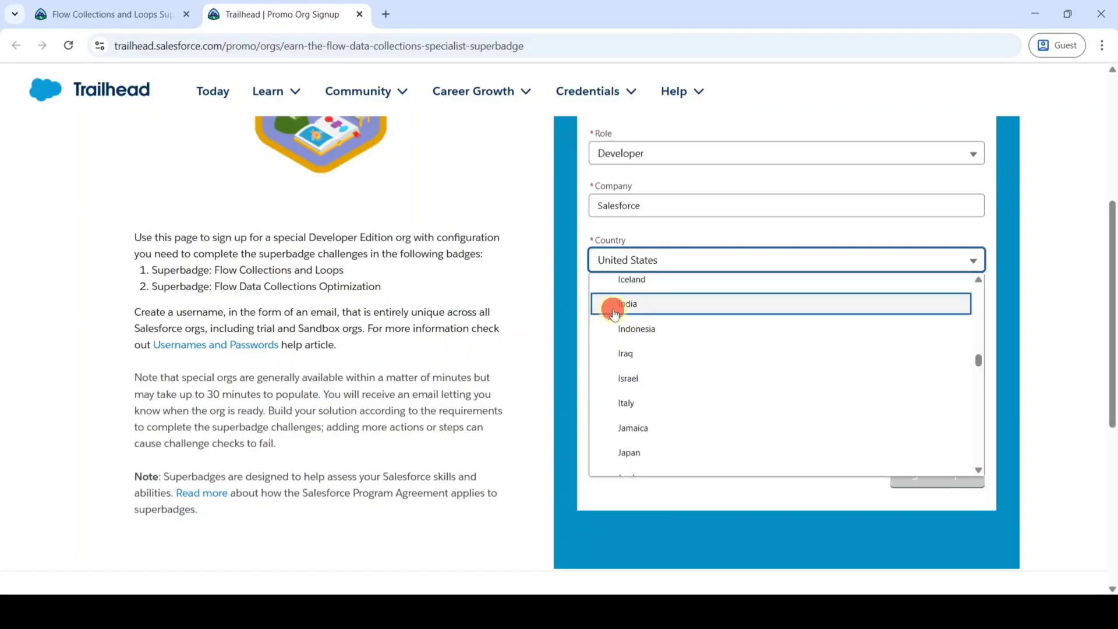
Fill in the postal code and username, accept the terms, and submit the signup
left_click(643, 304)
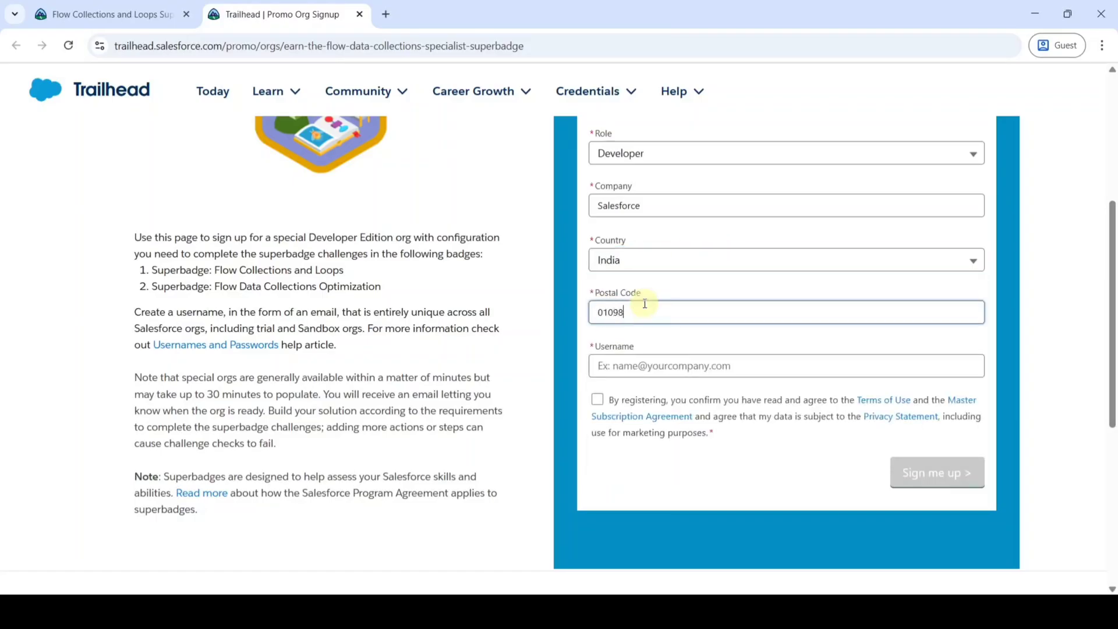
left_click(660, 362)
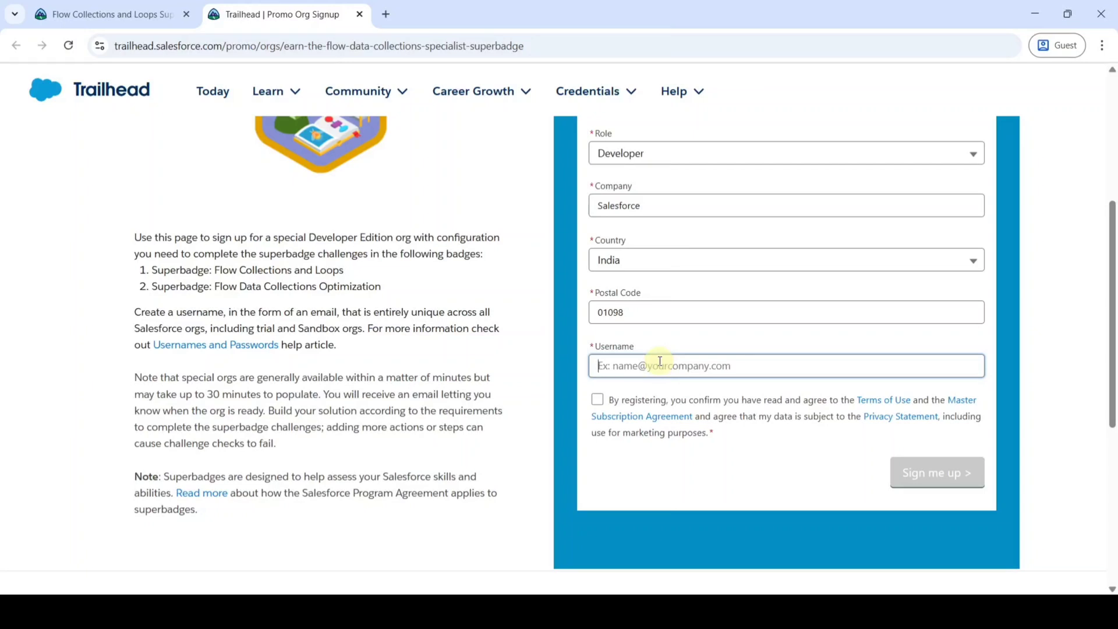
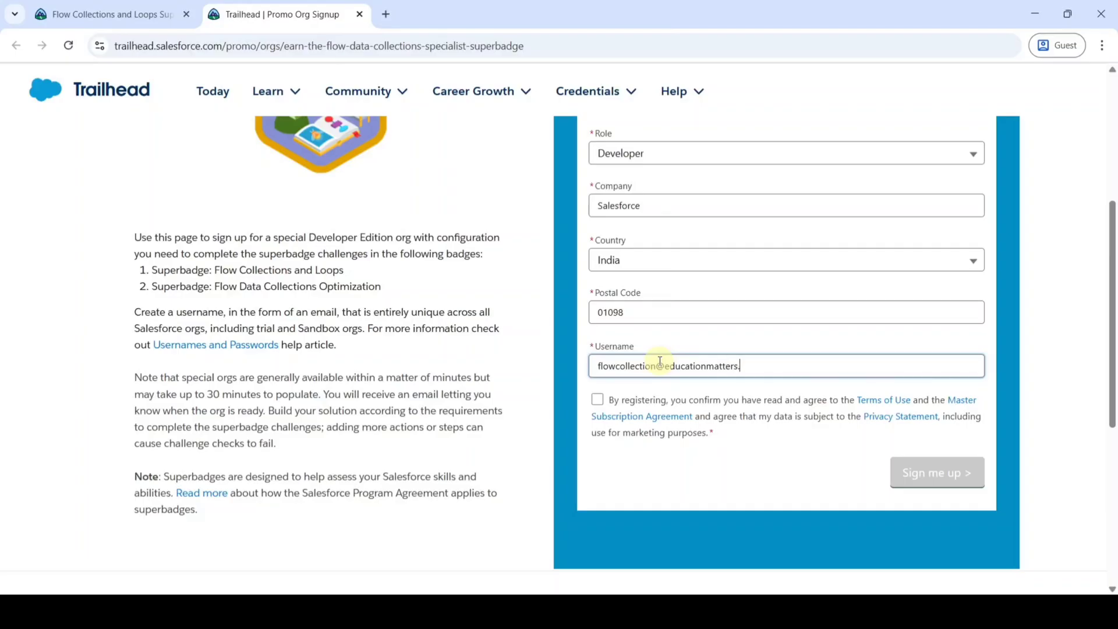
left_click(681, 468)
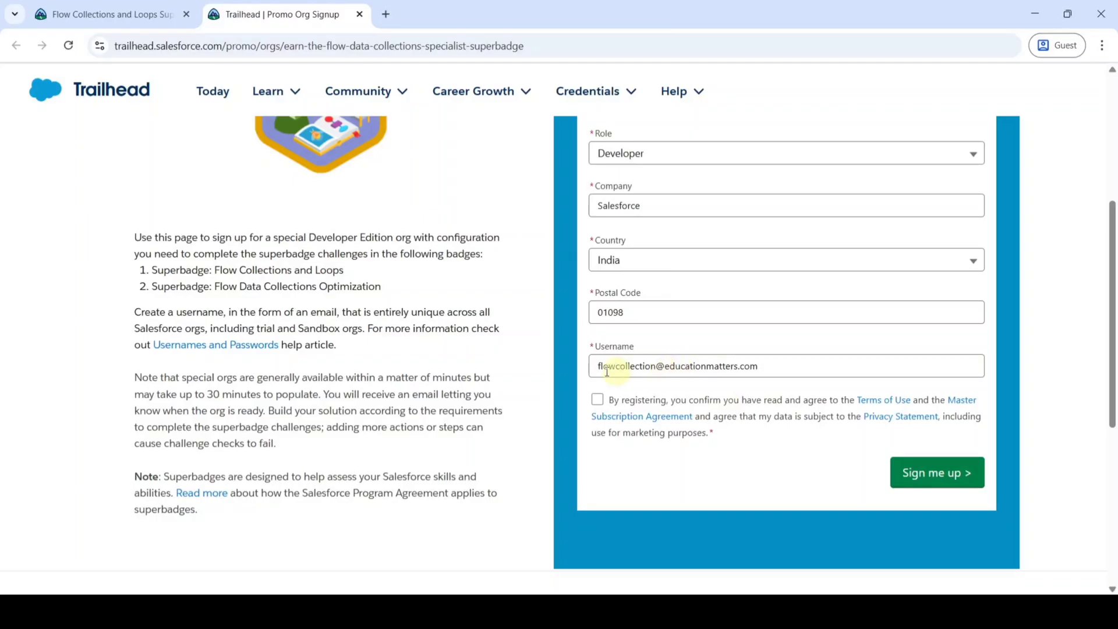
left_click(598, 402)
left_click(924, 474)
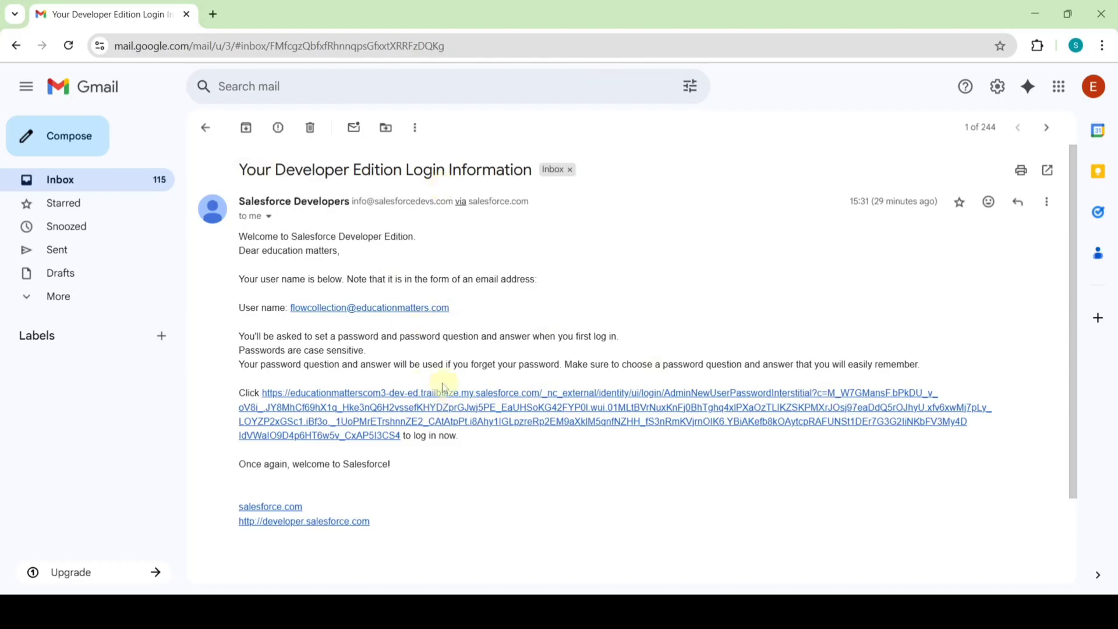
Follow the email's login link, choose Reset Password, and acknowledge the Special Org Warning
left_click(435, 417)
left_click(415, 408)
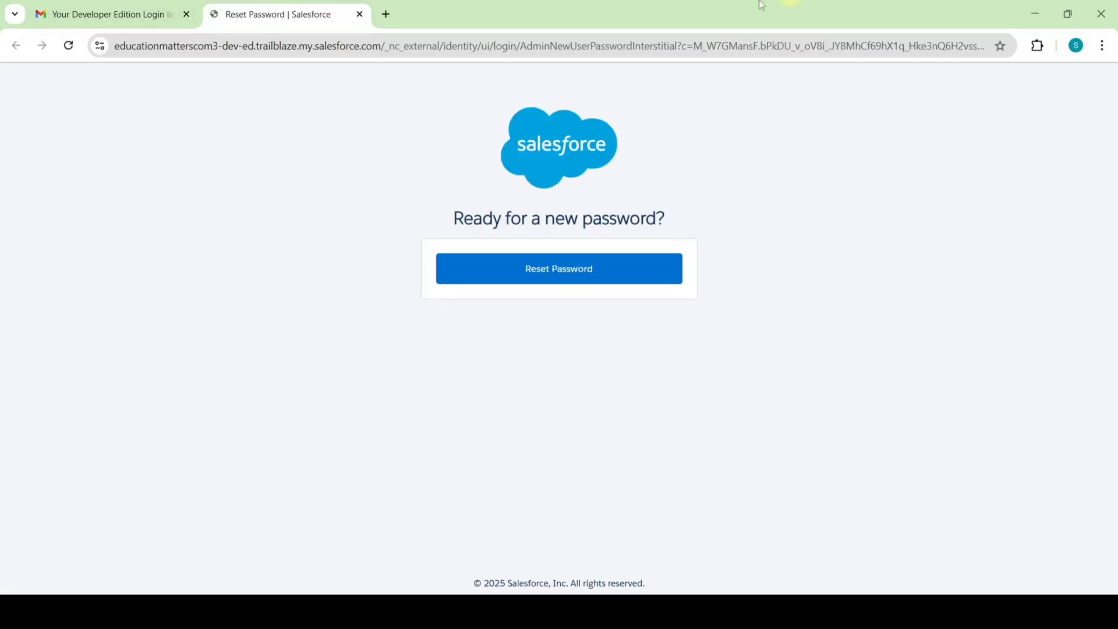
left_click(557, 275)
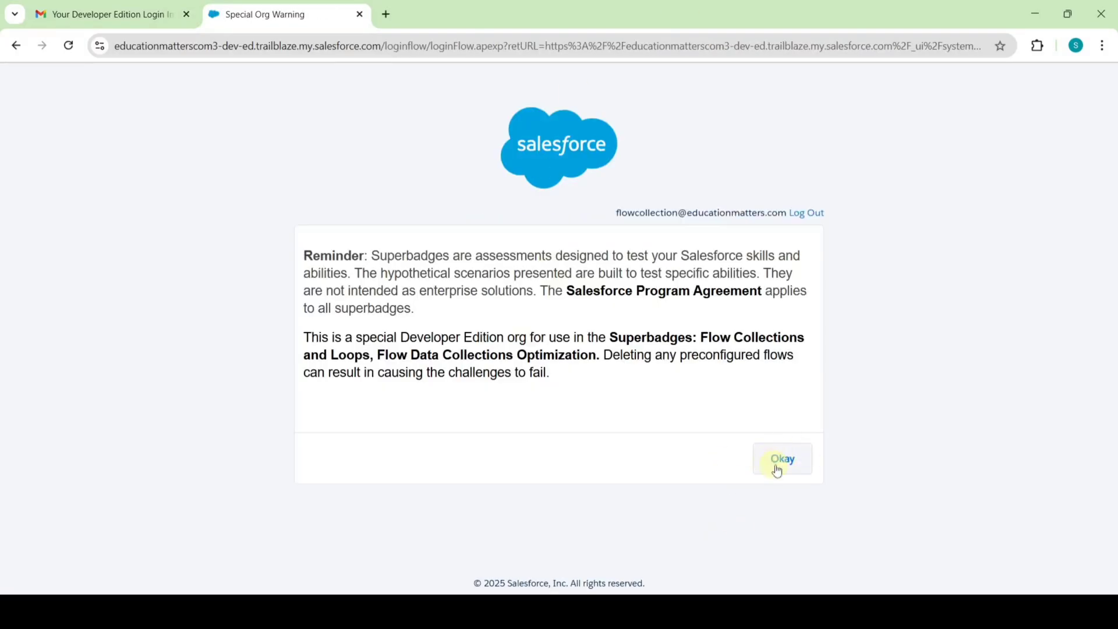
left_click(781, 457)
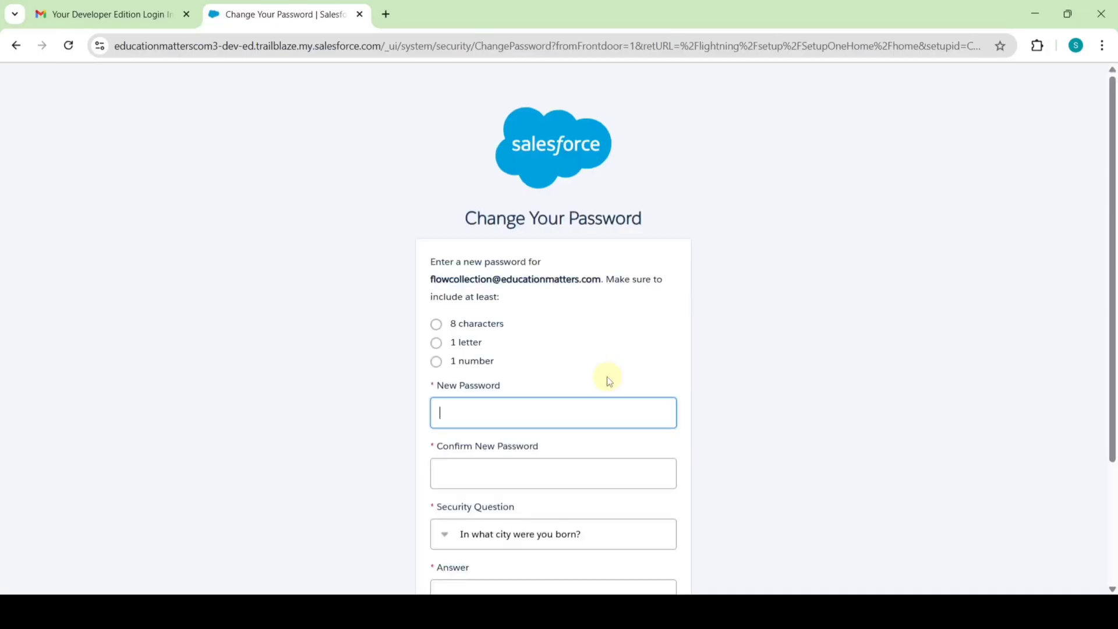
Enter and confirm the new password, answer the security question, and submit the change
scroll(607, 376, "down", 3)
left_click(532, 267)
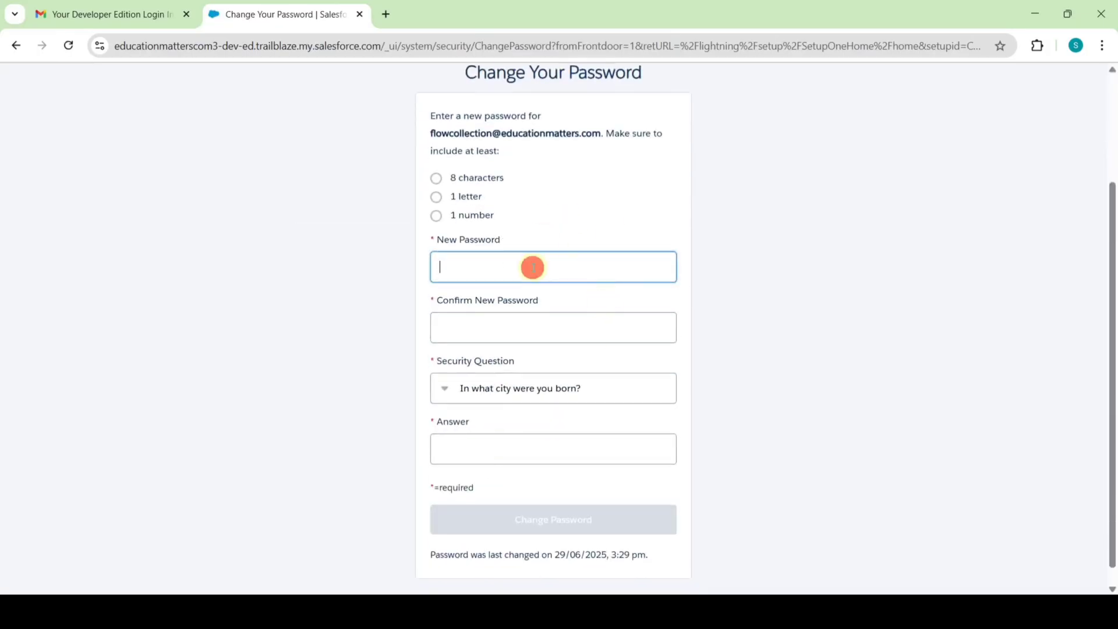
type("•••••")
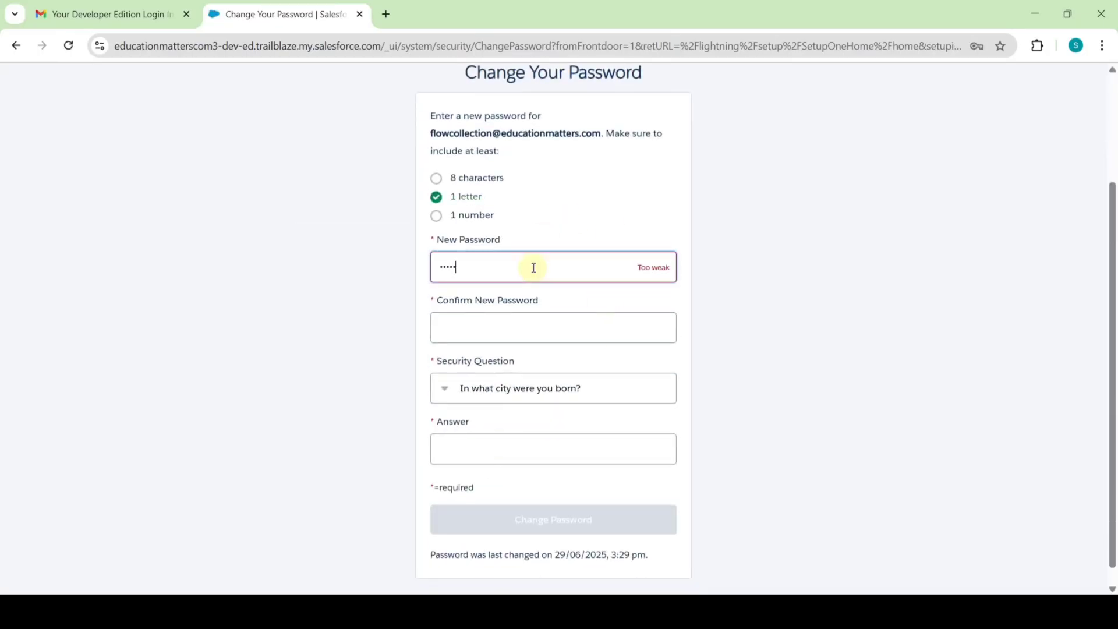
type("••••")
left_click(522, 326)
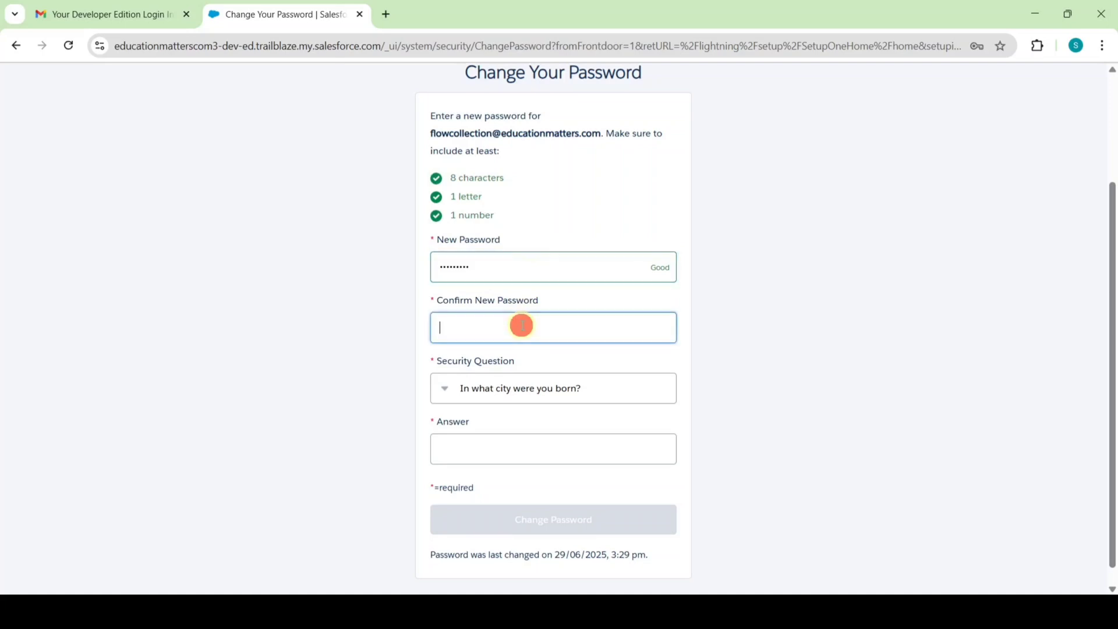
type("•••••••••")
scroll(520, 325, "down", 1)
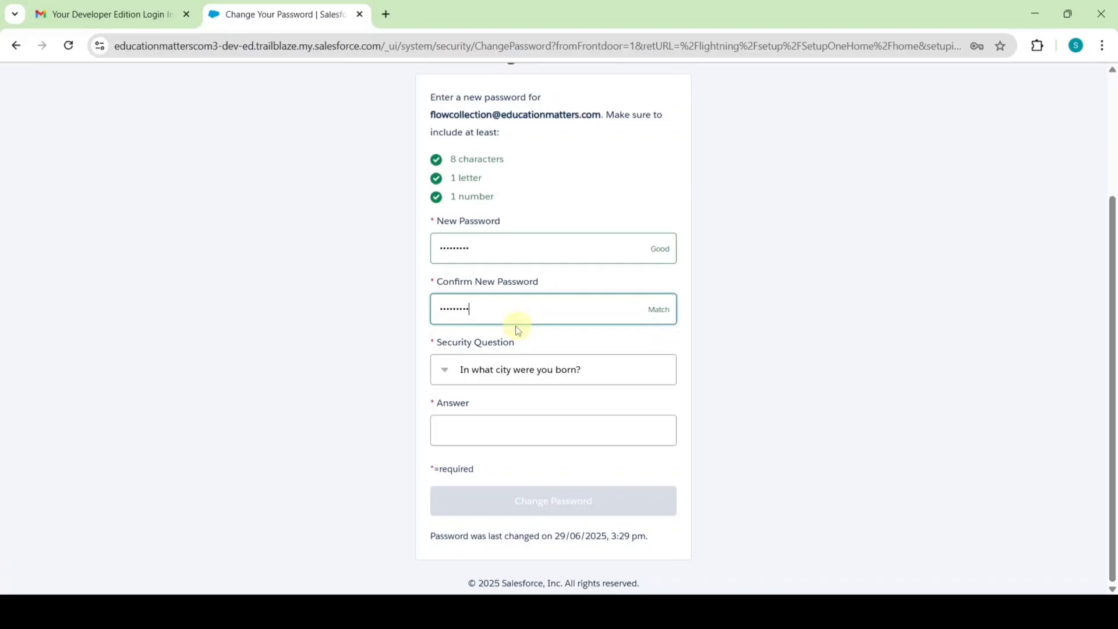
left_click(498, 434)
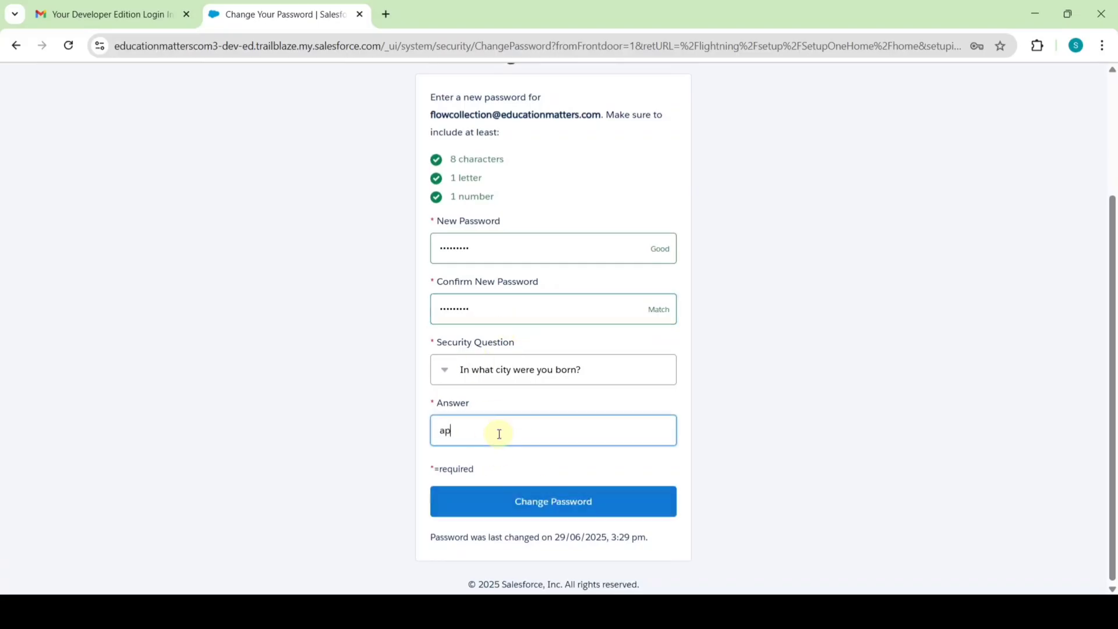
left_click(555, 501)
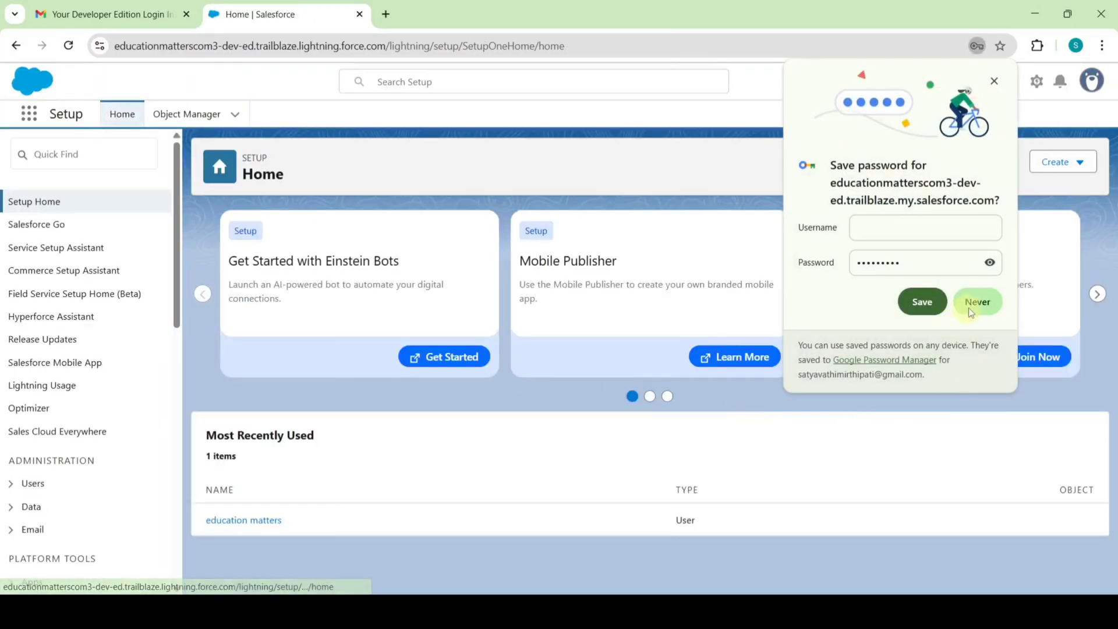
Decline saving the password, close the Salesforce tab, and copy the org username from the email
left_click(975, 302)
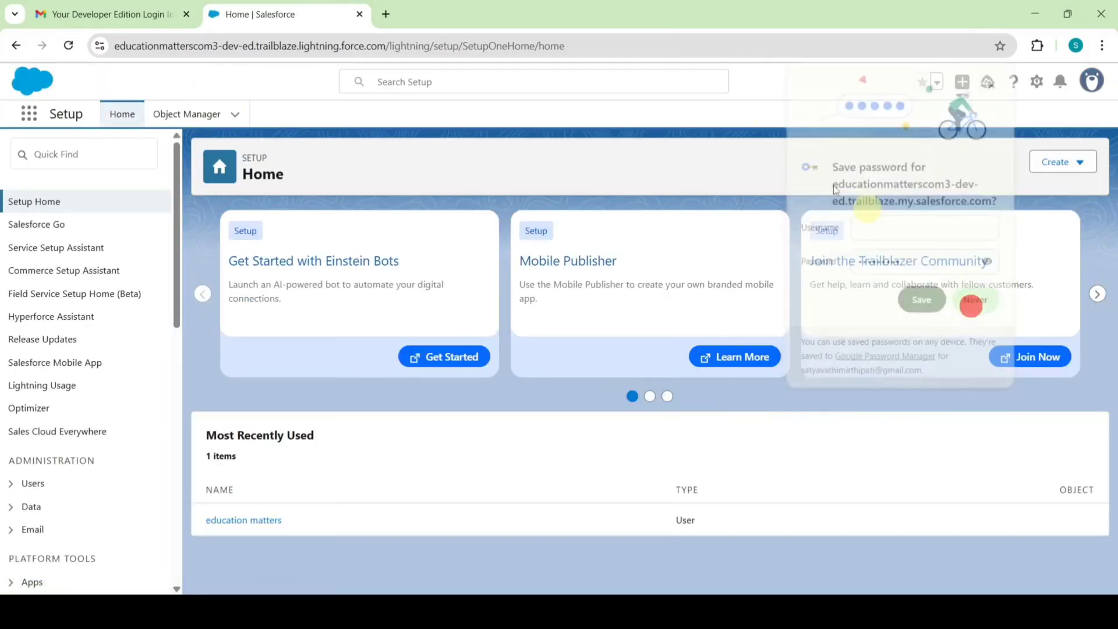
left_click(358, 15)
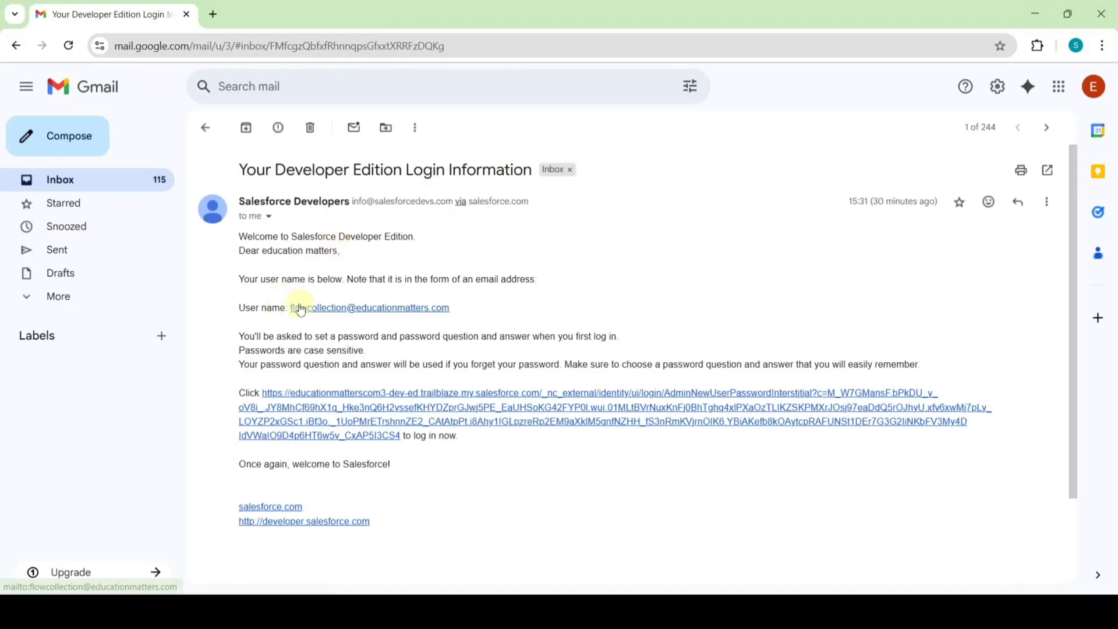
left_click_drag(288, 307, 448, 309)
right_click(398, 303)
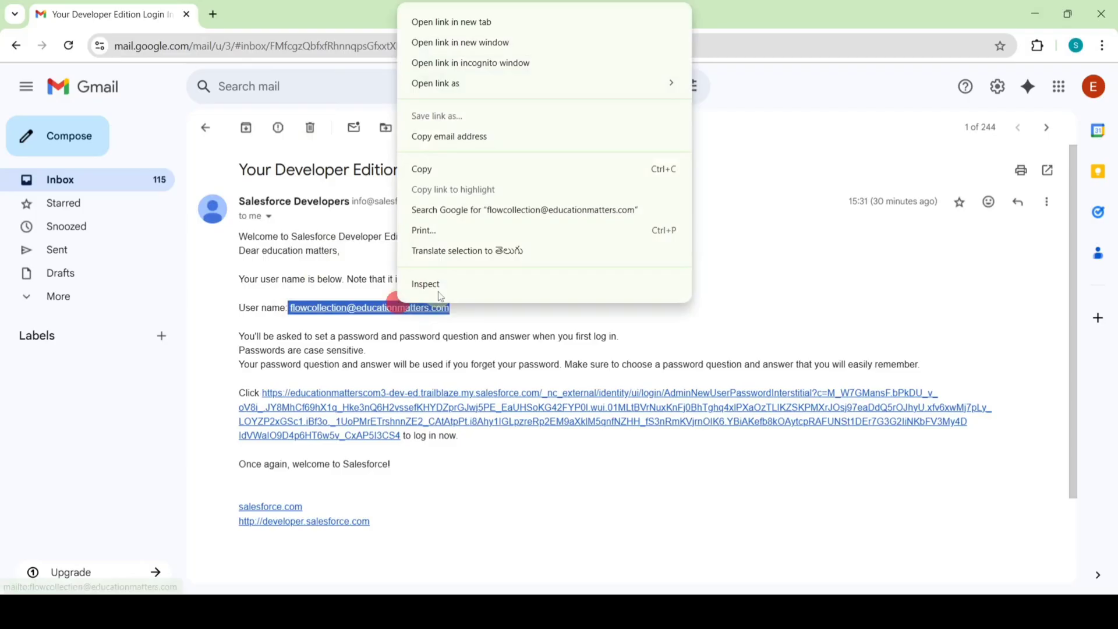
left_click(431, 170)
On the Trailhead superbadge page, open the hands-on org picker and choose to connect an org
key("alt+Tab")
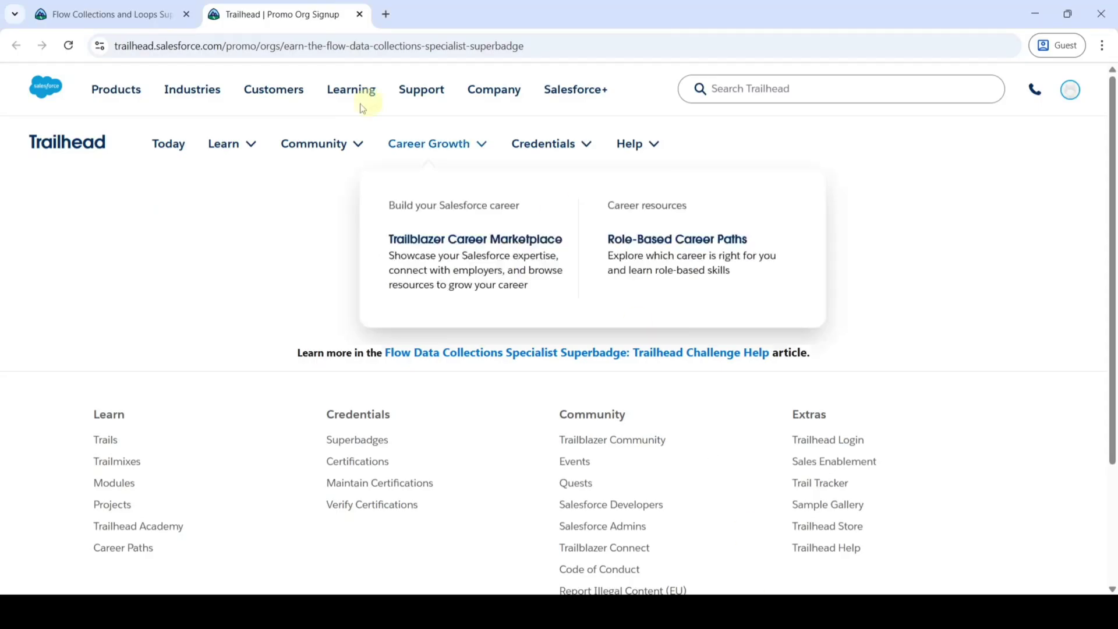
left_click(110, 14)
scroll(679, 244, "down", 20)
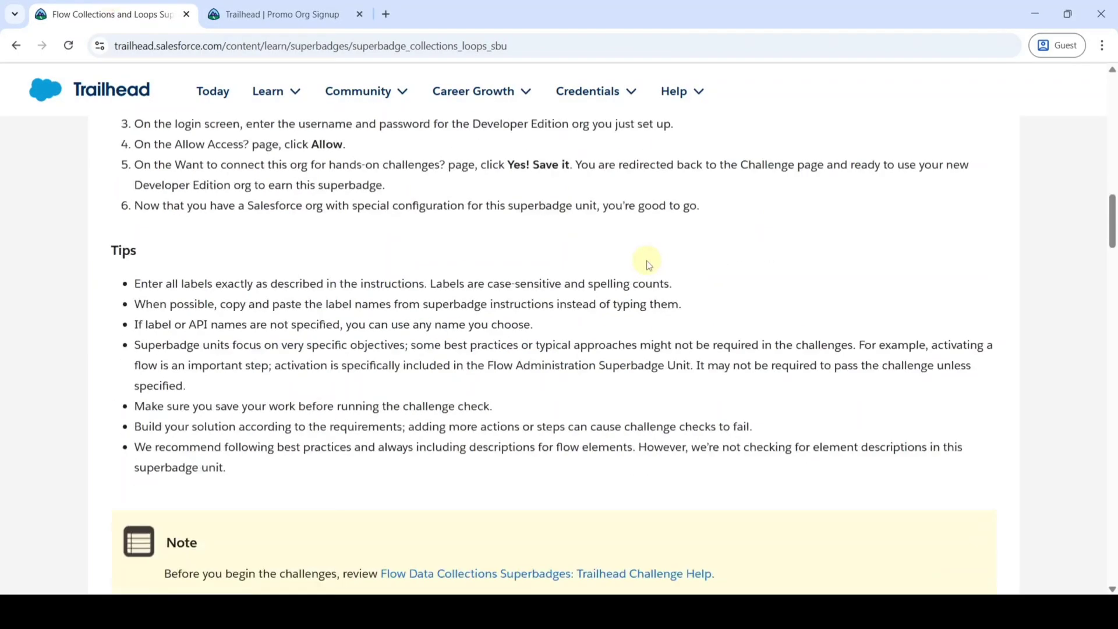
scroll(641, 327, "down", 5)
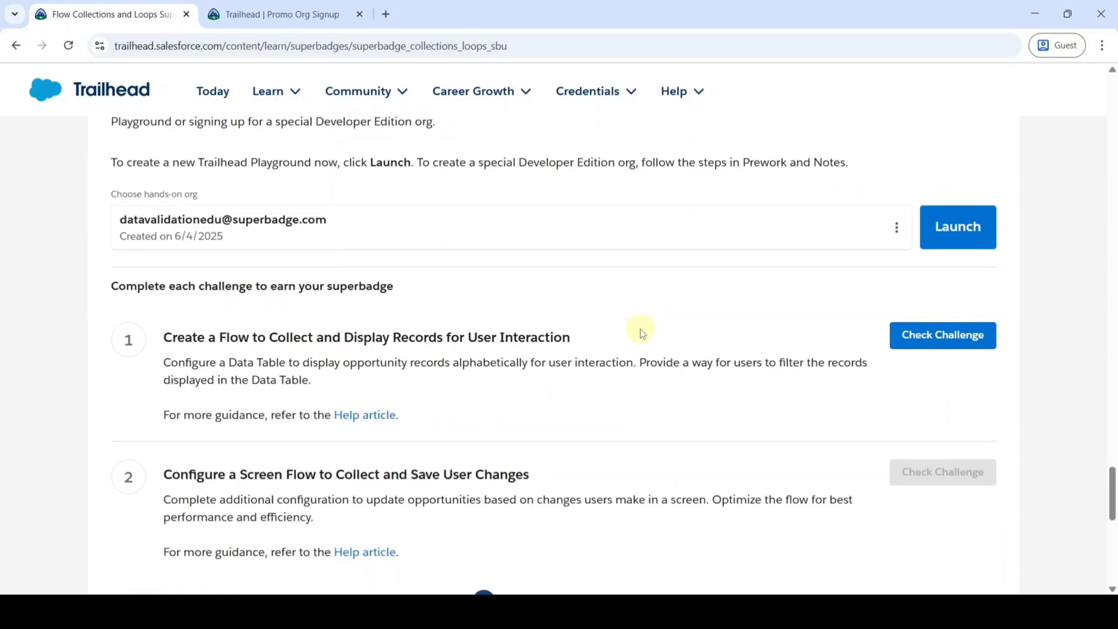
scroll(854, 394, "up", 3)
left_click(896, 371)
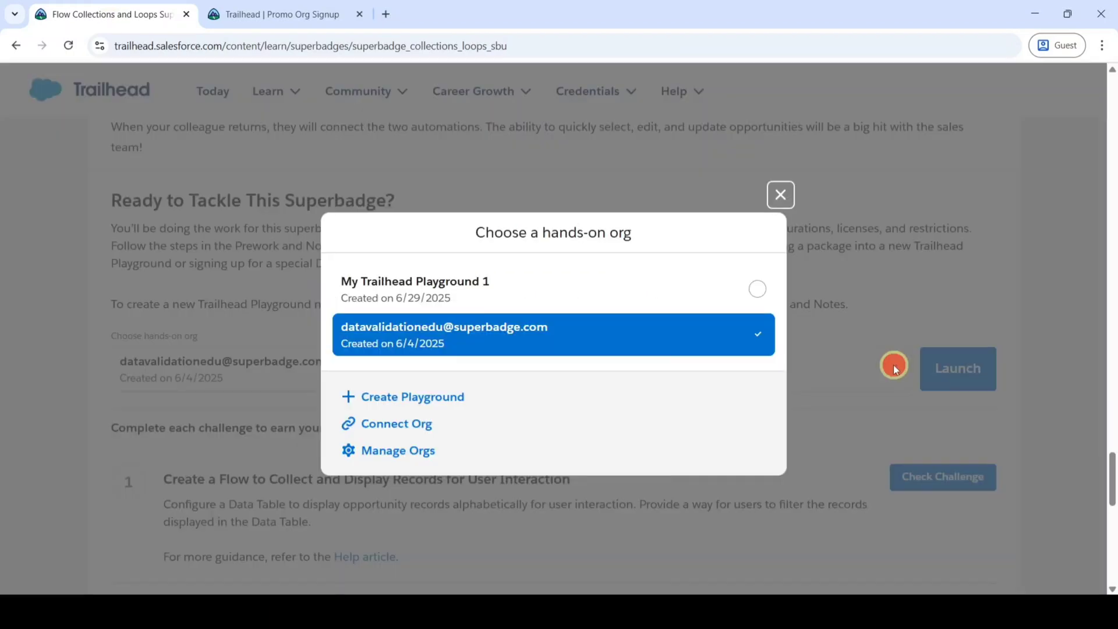
left_click(396, 434)
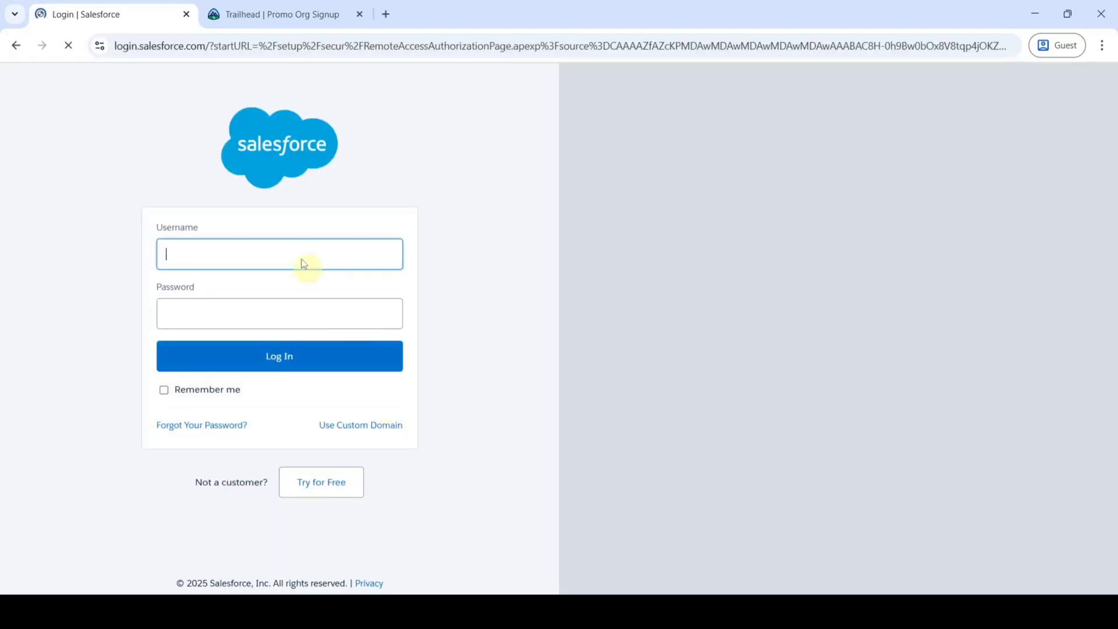
Log in to the new org with the pasted username and the account password
left_click(275, 253)
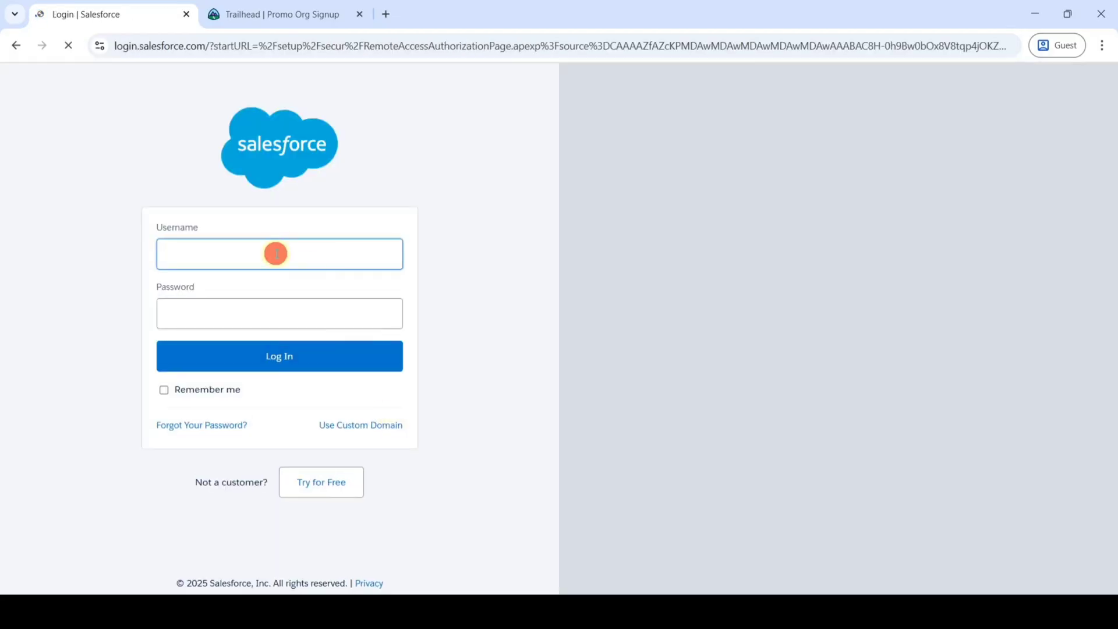
key("ctrl+v")
left_click(278, 314)
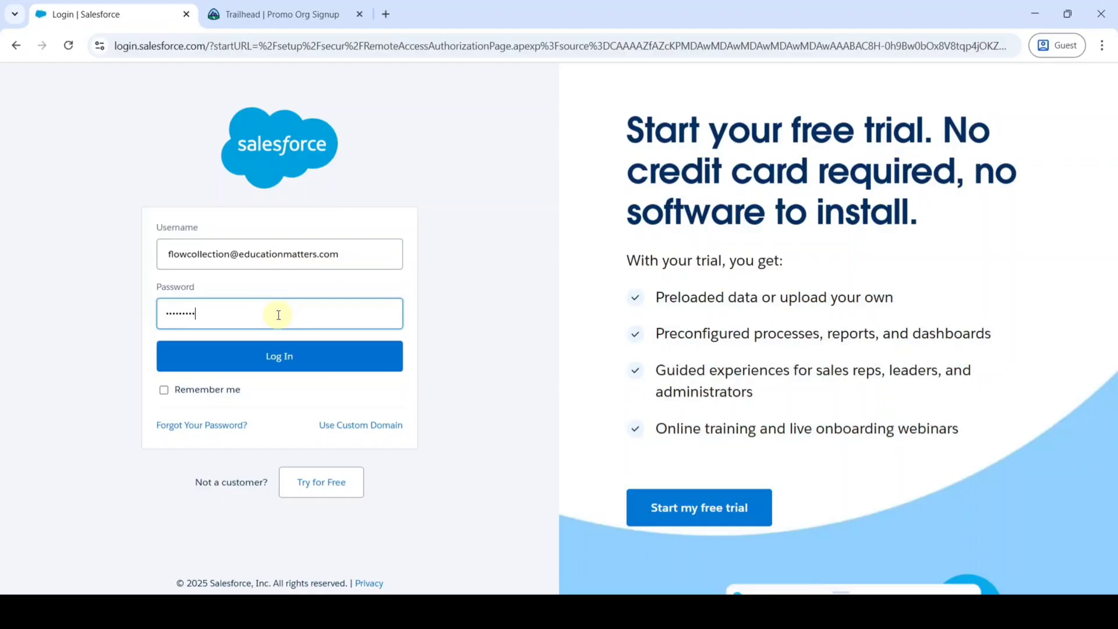
left_click(263, 359)
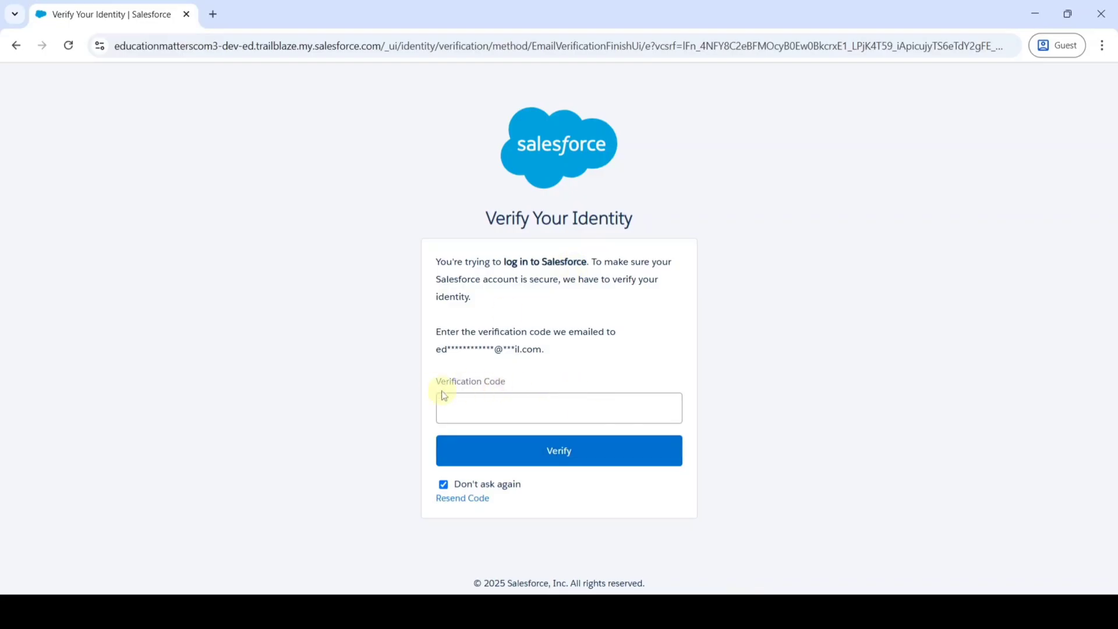
Paste the emailed verification code and verify the identity
left_click(464, 410)
key("ctrl+v")
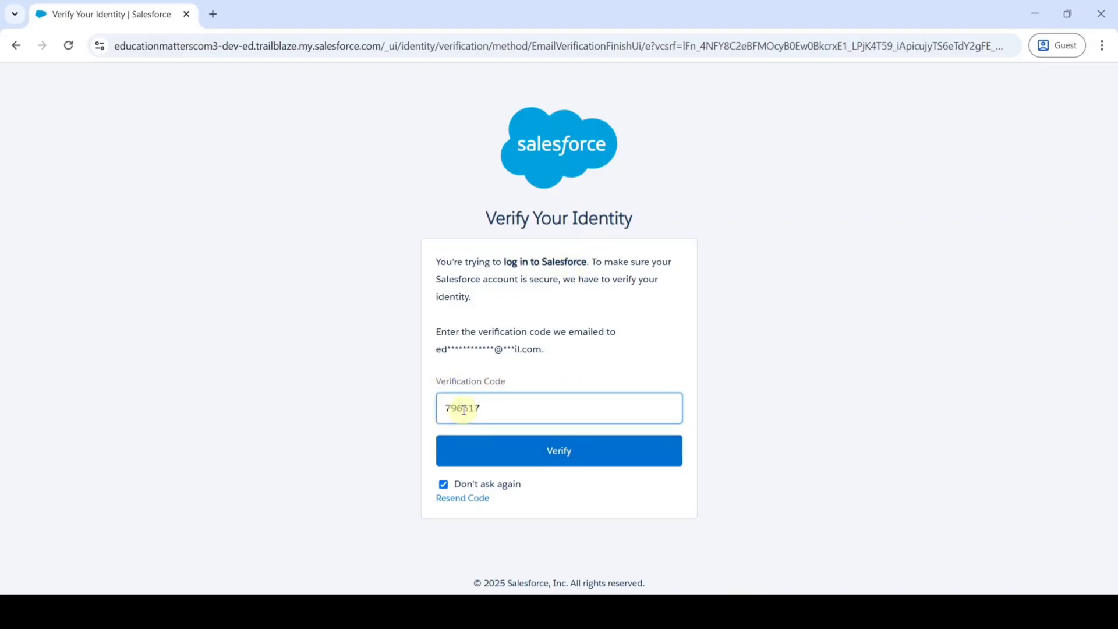
left_click(555, 450)
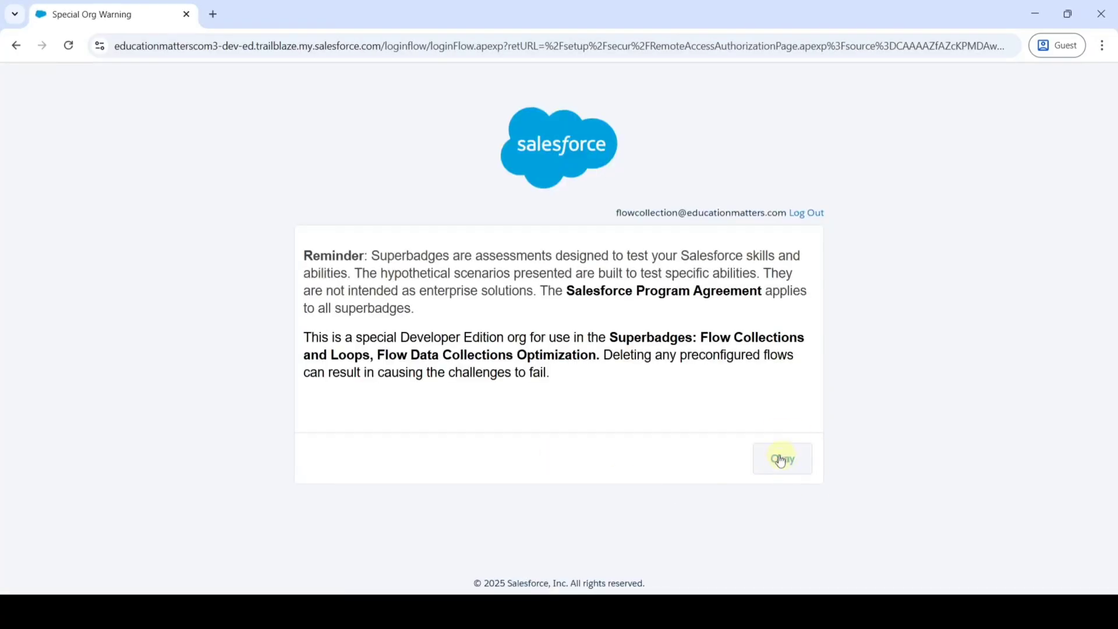
Acknowledge the notice, allow Trailhead access, and save the new org as the hands-on org
left_click(781, 460)
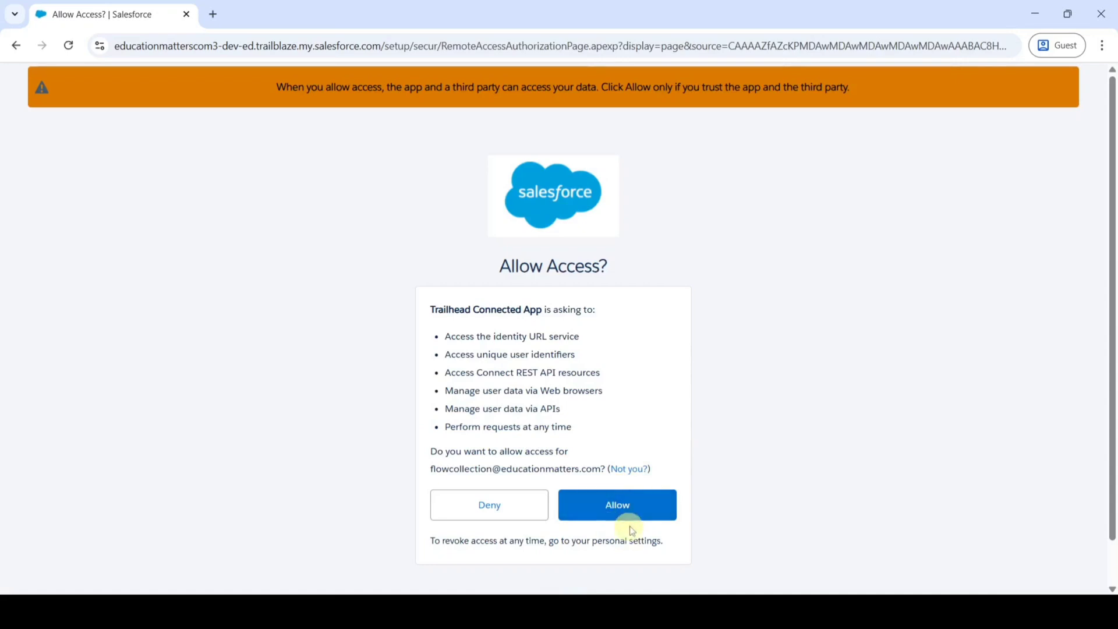
left_click(615, 512)
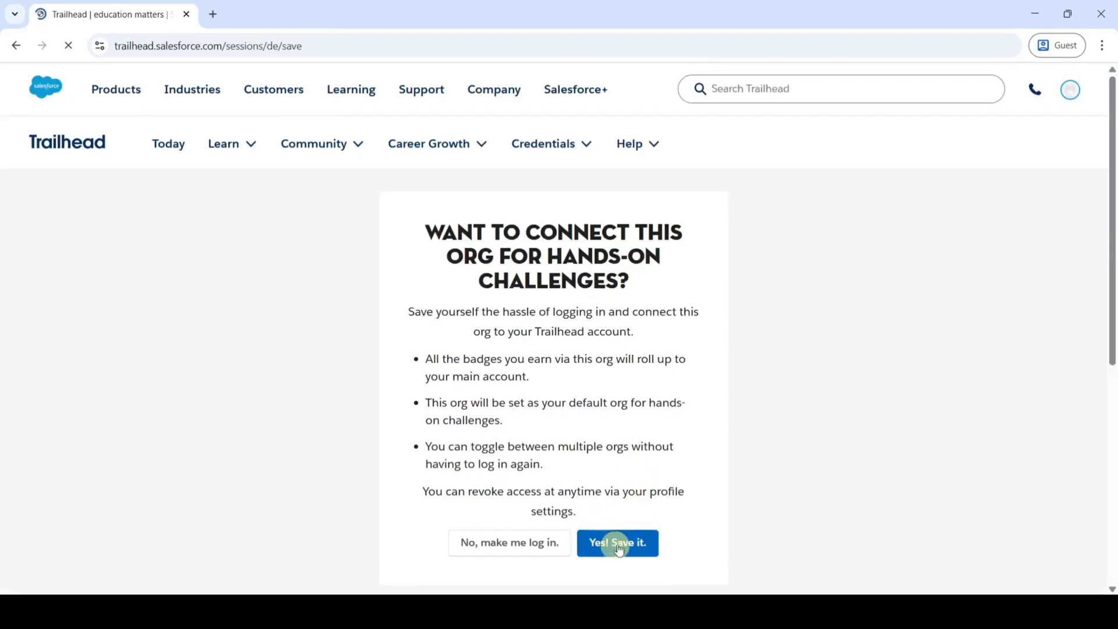
left_click(621, 545)
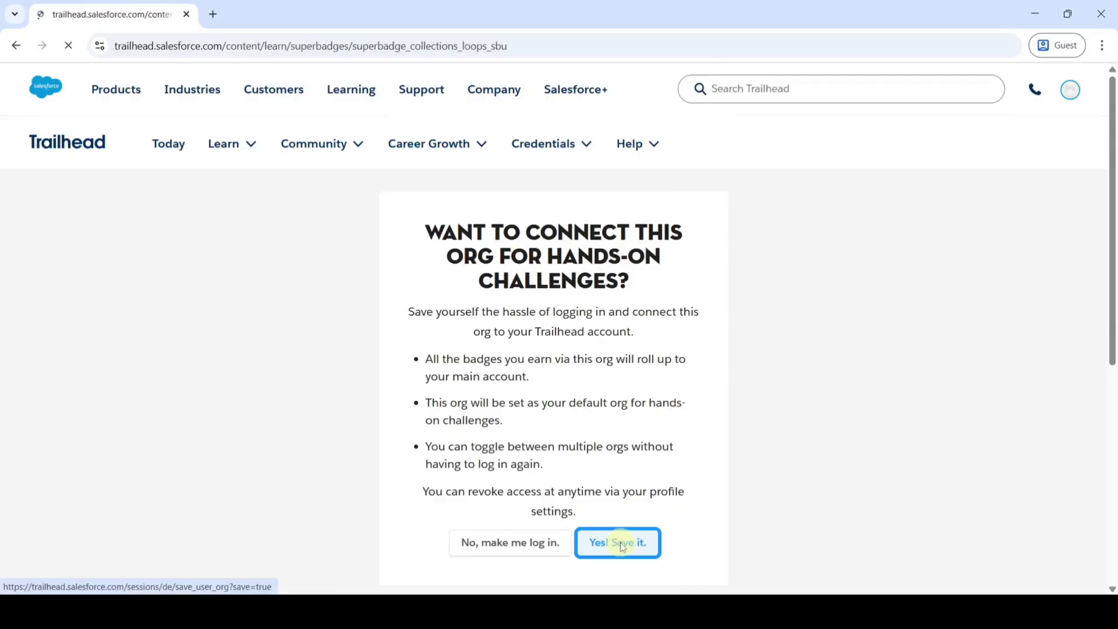
scroll(589, 359, "down", 6)
scroll(588, 358, "down", 20)
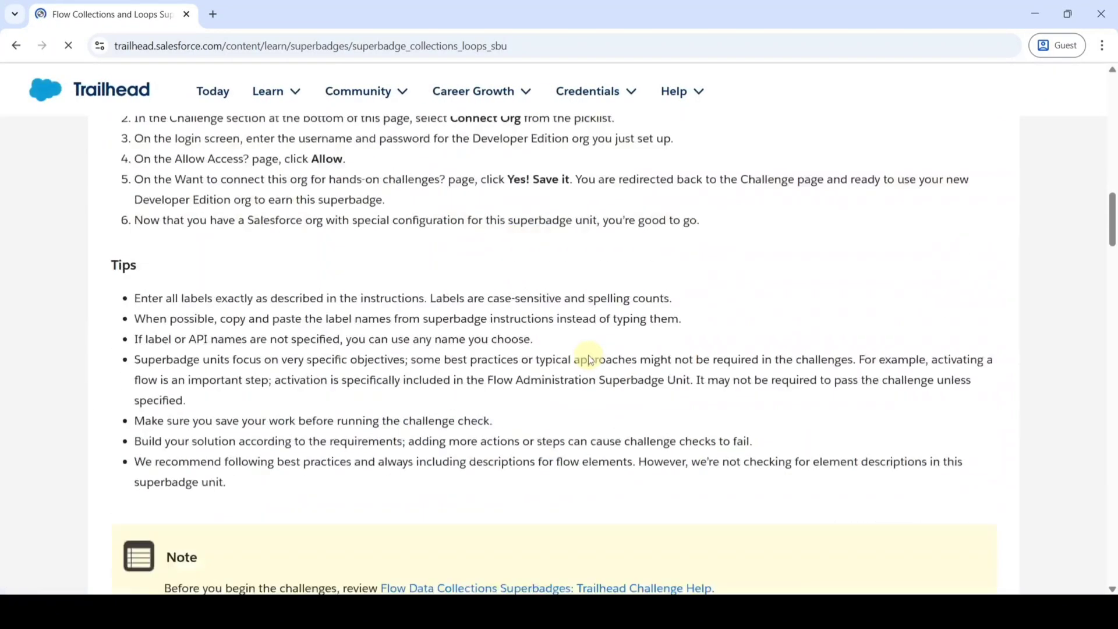
scroll(590, 358, "down", 8)
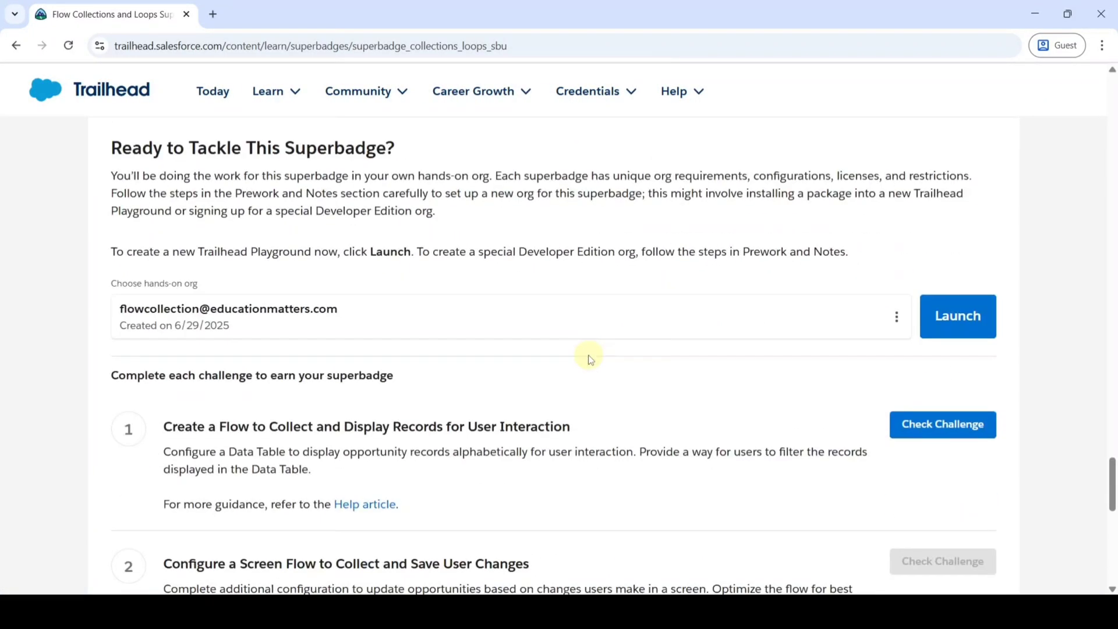
Open the connected org in a new tab, then scroll back to the 'Create a Flow to Collect and Display Records' requirements
left_click(968, 322)
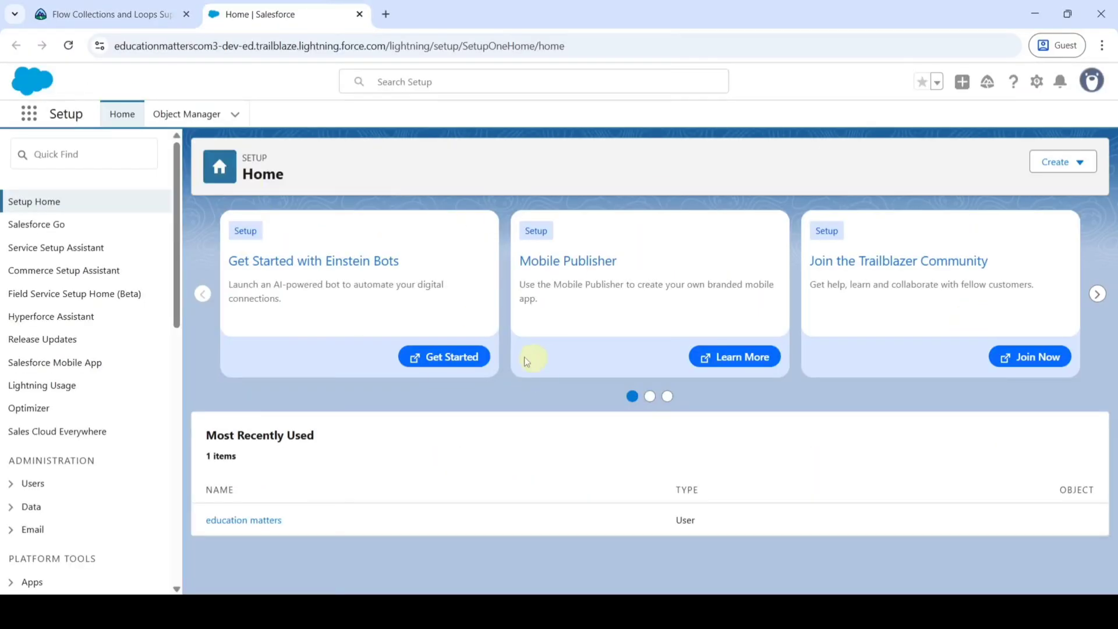
left_click(110, 14)
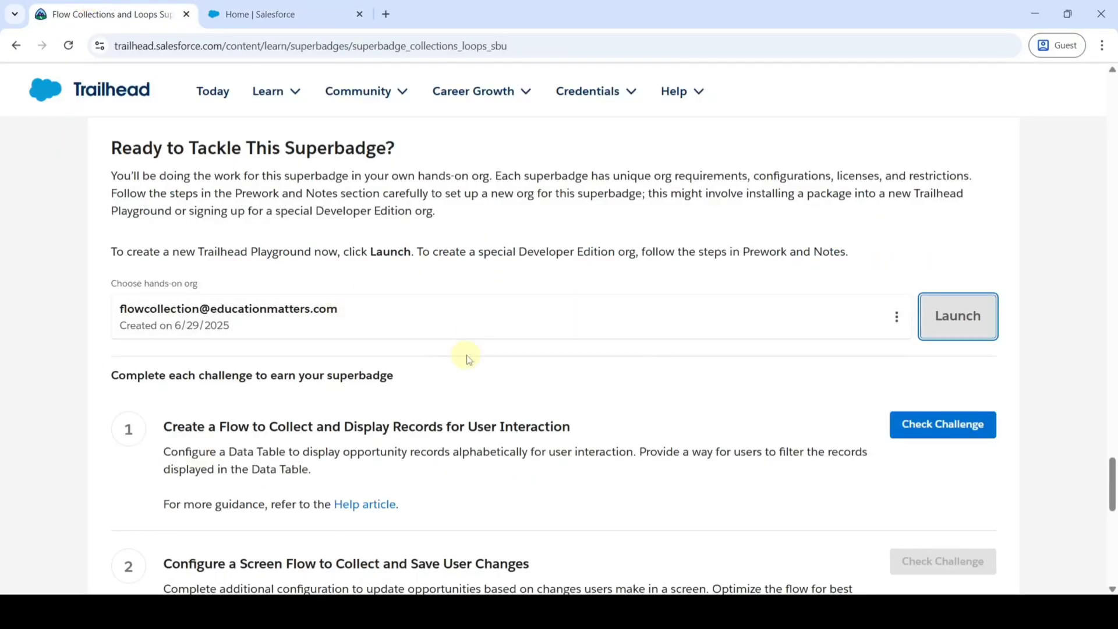
scroll(468, 358, "down", 1)
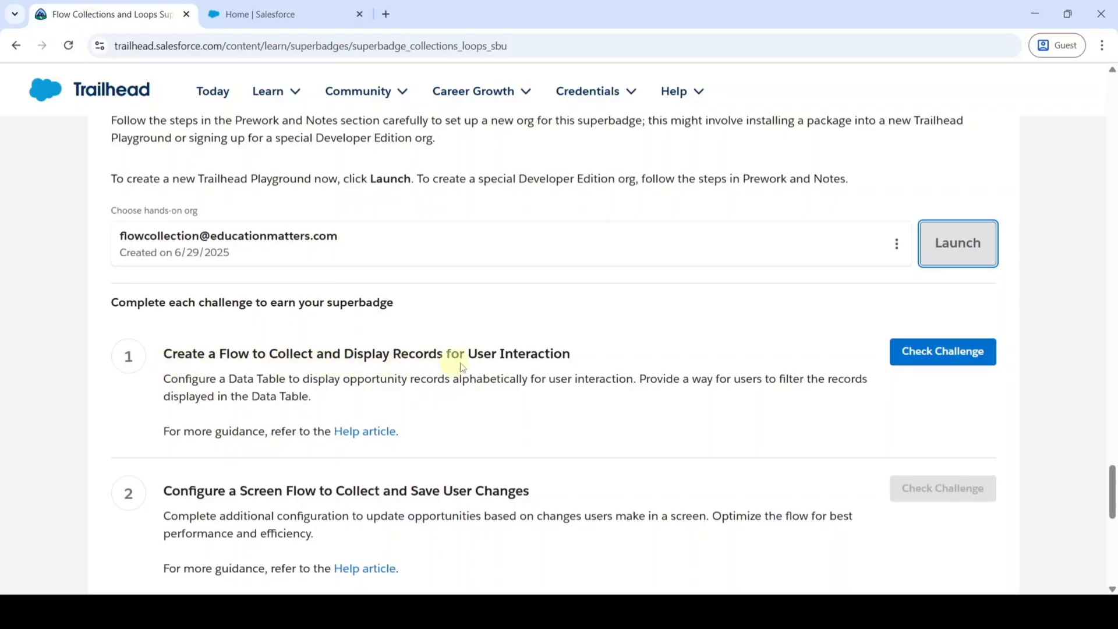
scroll(518, 411, "up", 20)
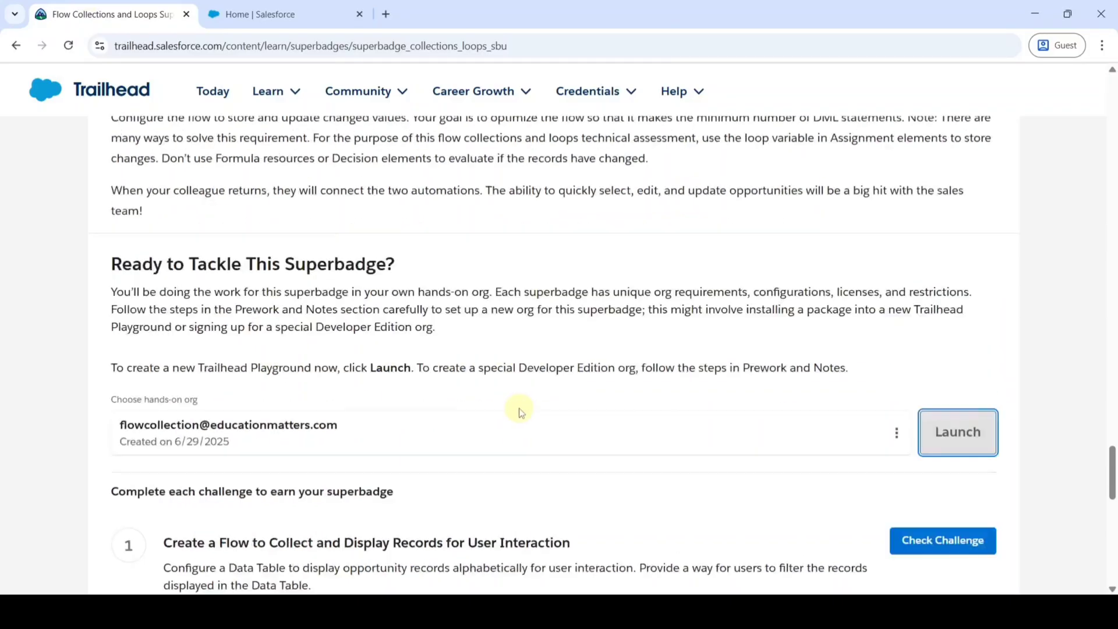
scroll(519, 410, "up", 9)
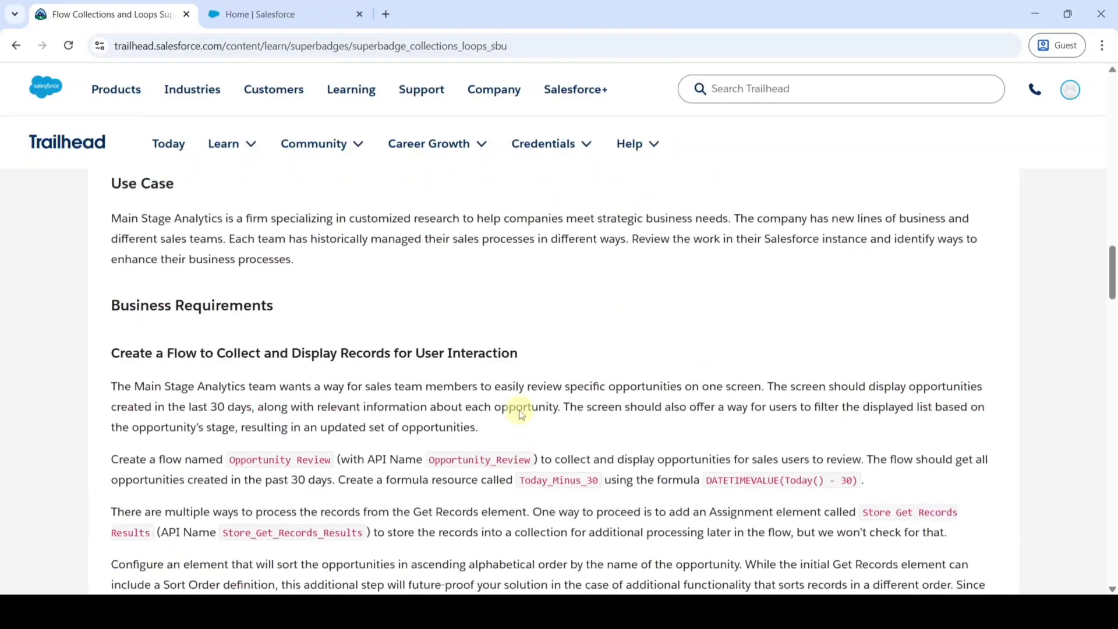
scroll(519, 411, "down", 6)
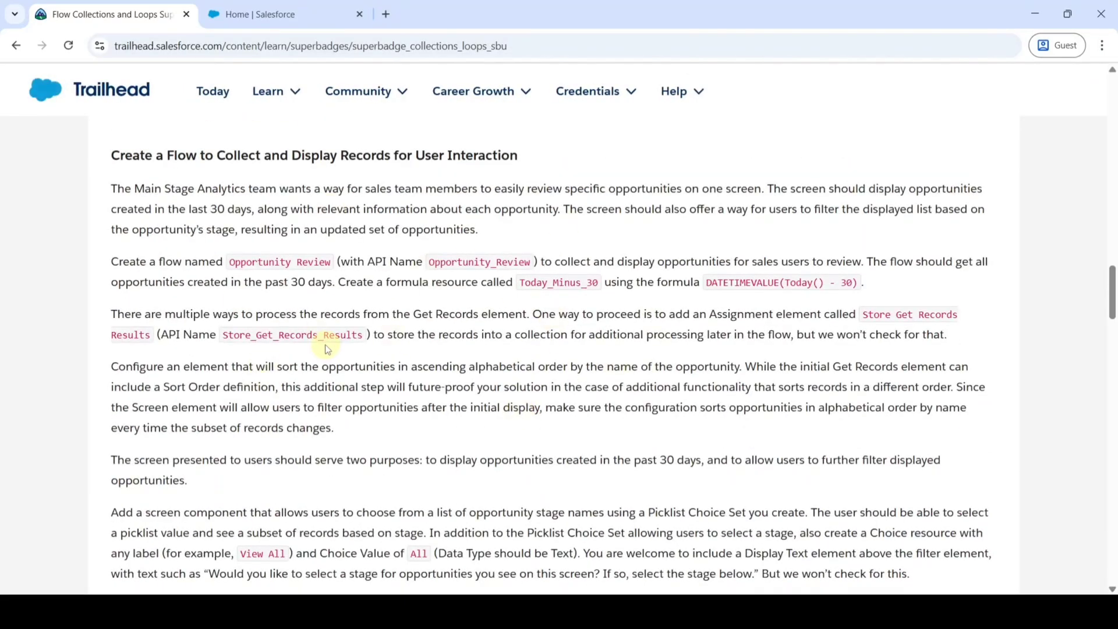
In the org's Setup, find Flows via Quick Find 'flows' and start a New Flow
left_click(260, 6)
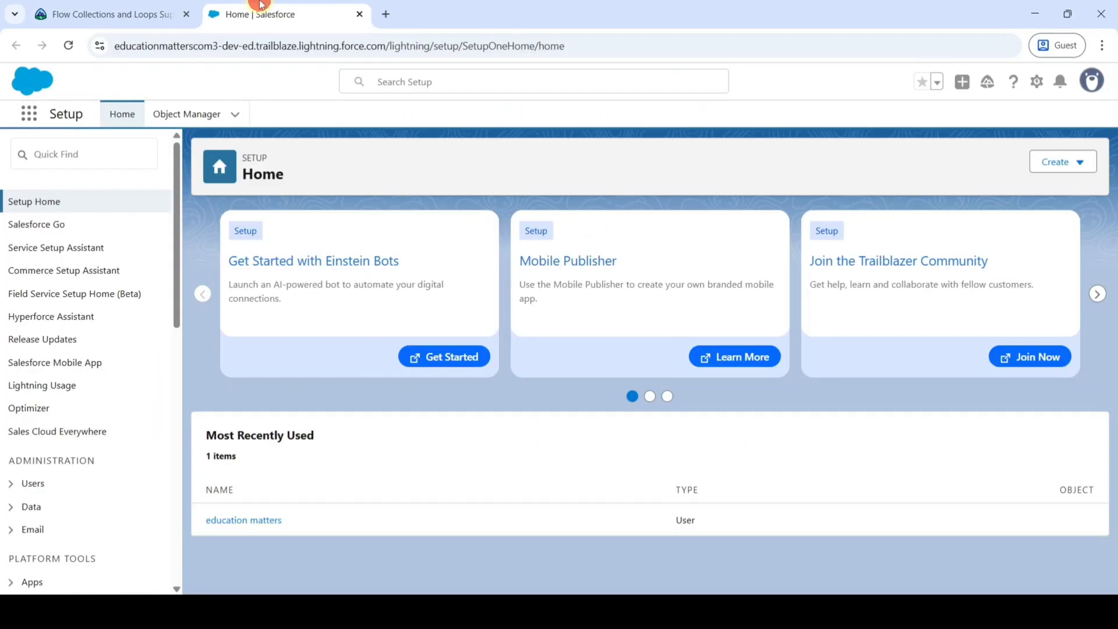
left_click(68, 164)
type("flow")
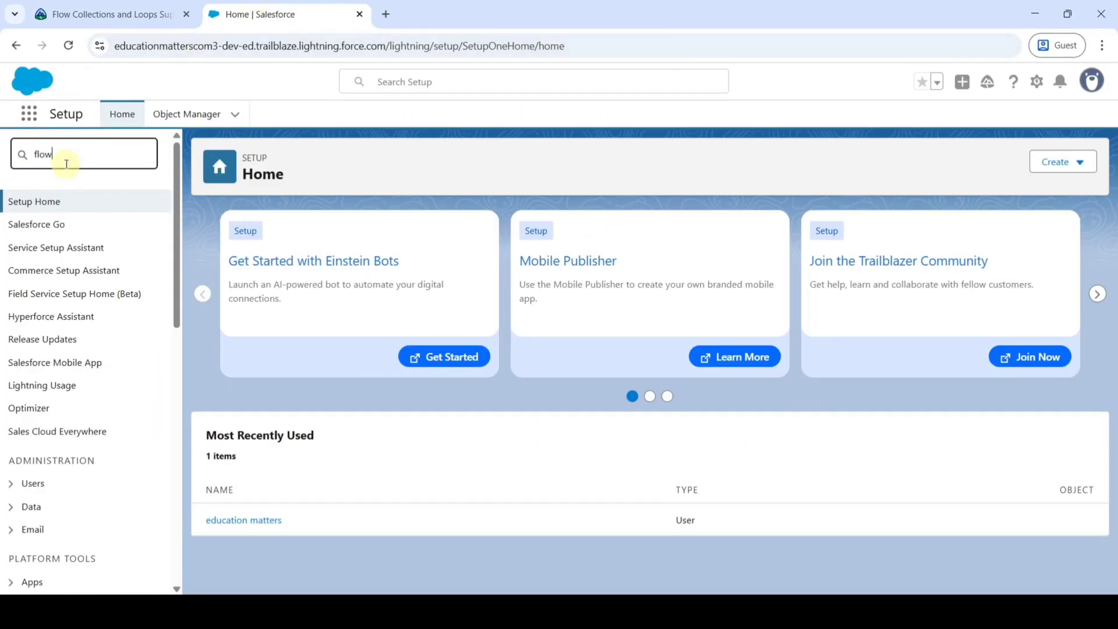
type("s")
left_click(52, 226)
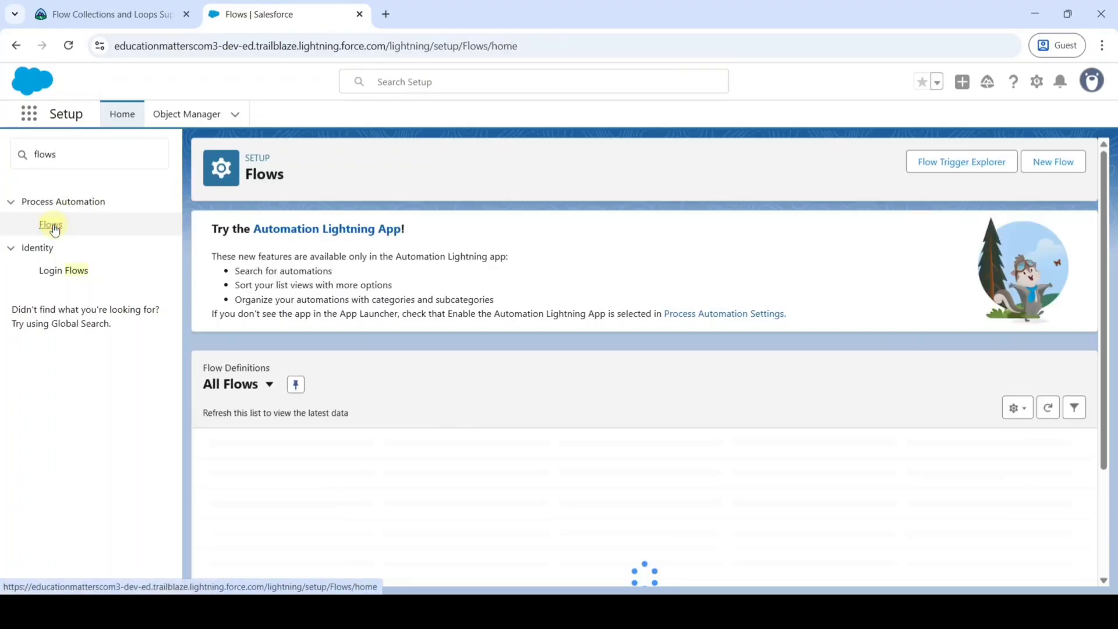
left_click(1053, 163)
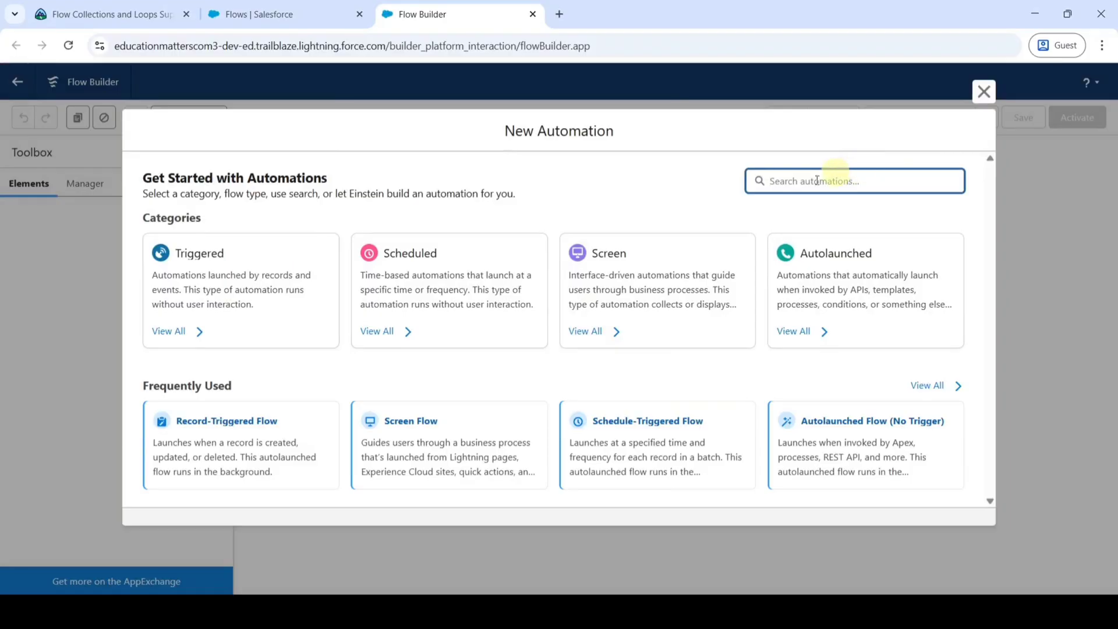
Start a new Screen Flow, switch its canvas to Free-Form, and show the flow's resources
left_click(408, 444)
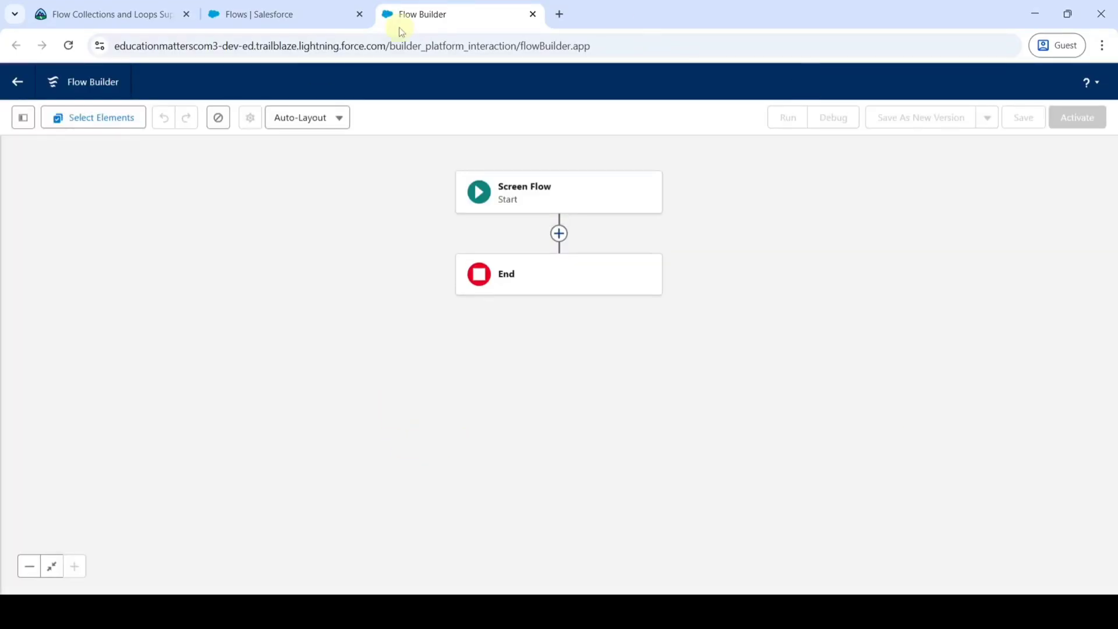
left_click(308, 119)
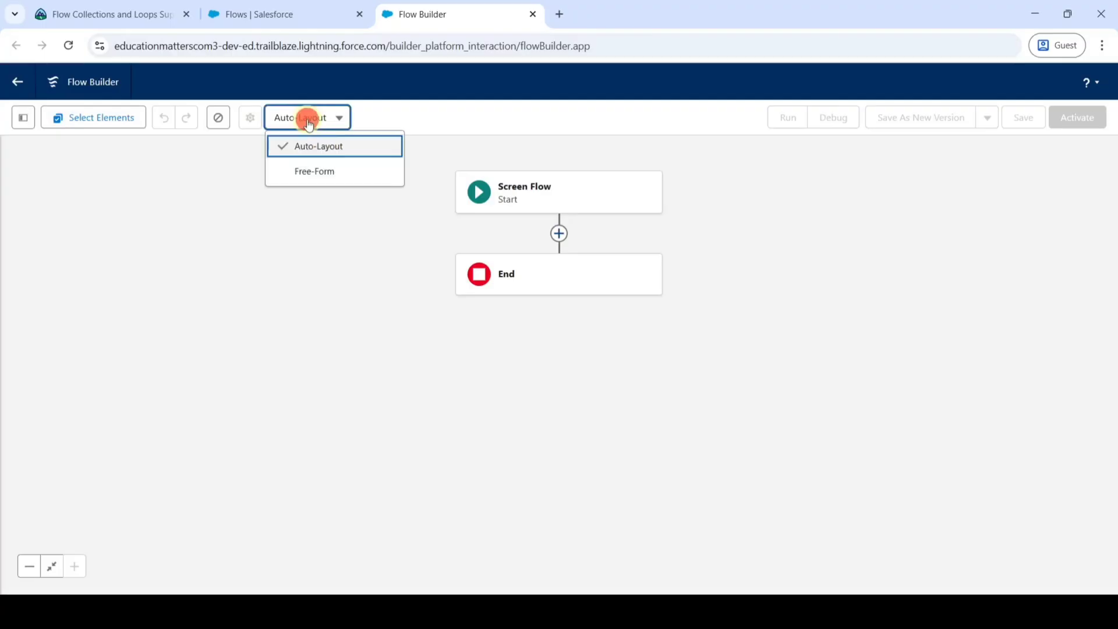
left_click(314, 169)
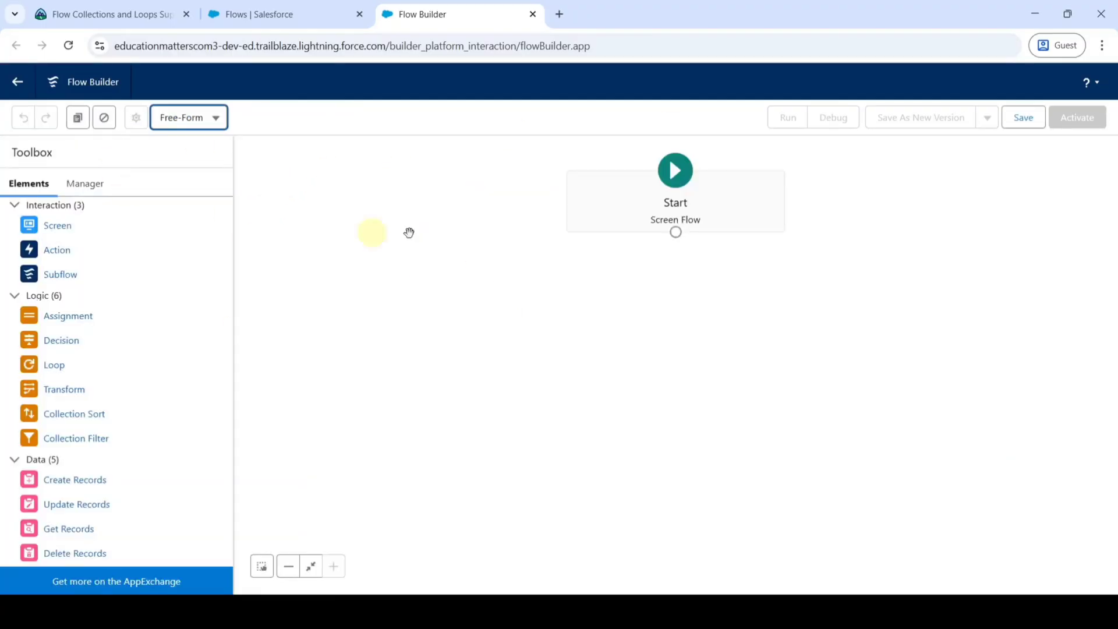
left_click(84, 186)
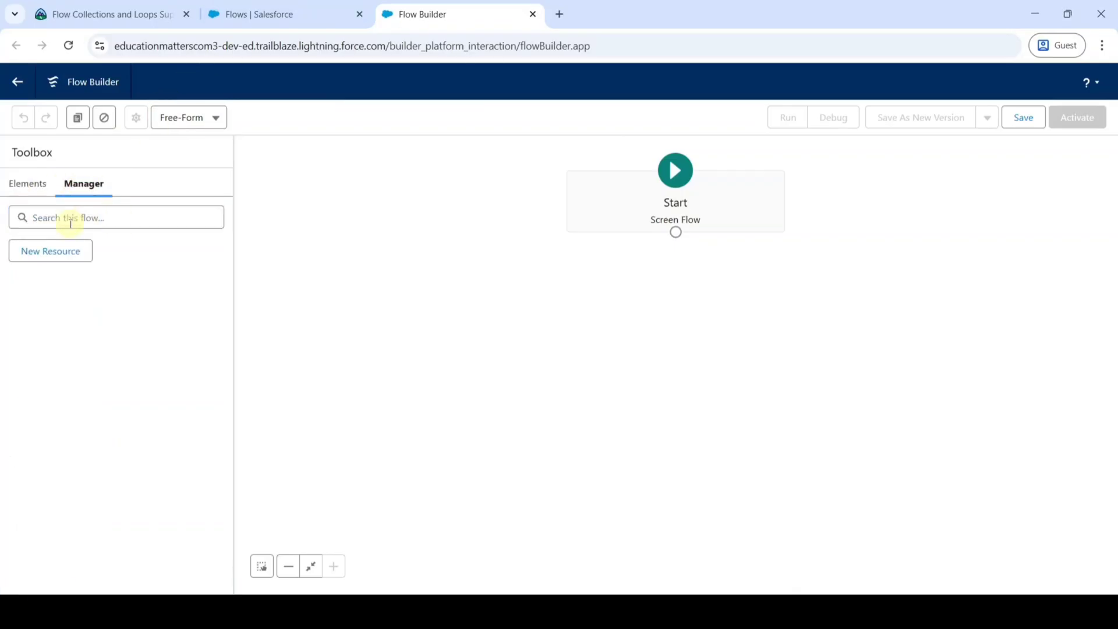
Create a new Formula resource named Today_Minus_30, copying the name from the superbadge instructions
left_click(43, 254)
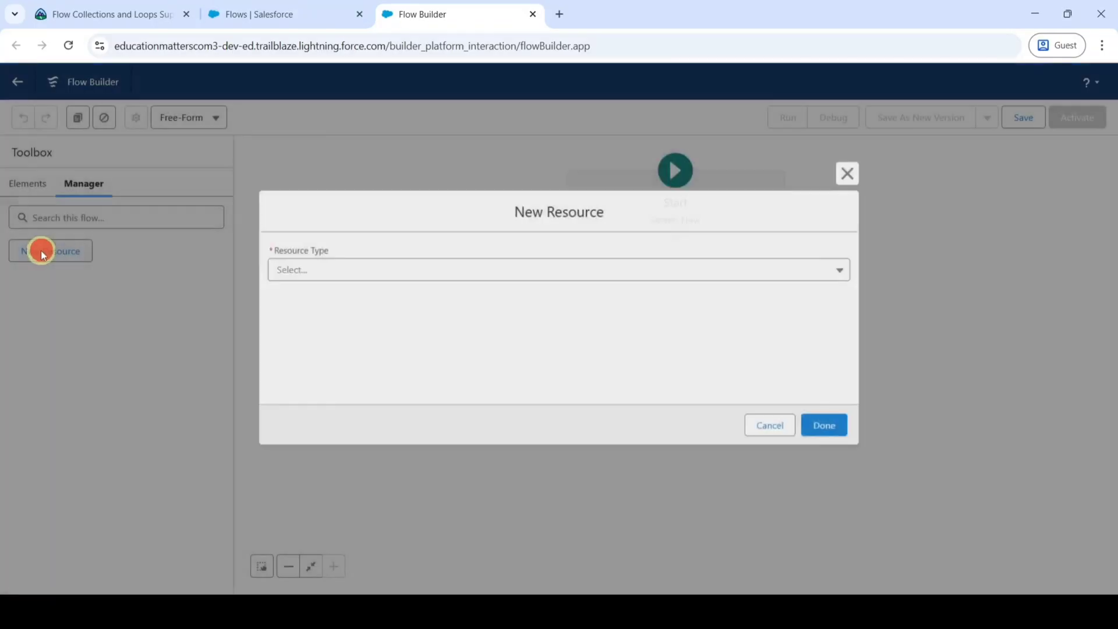
left_click(312, 268)
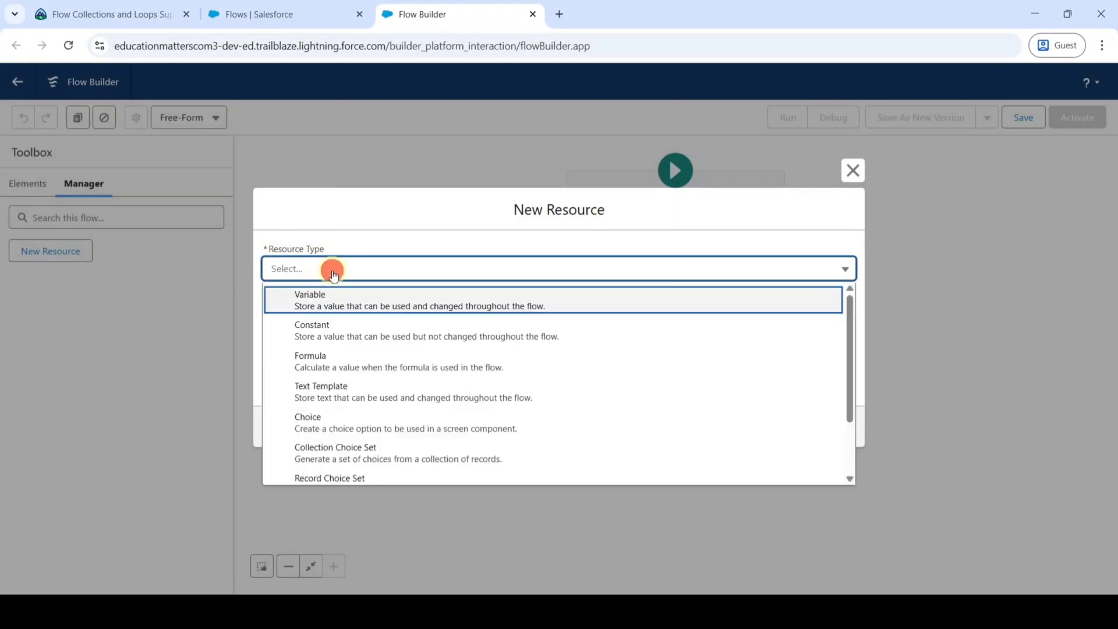
left_click(321, 363)
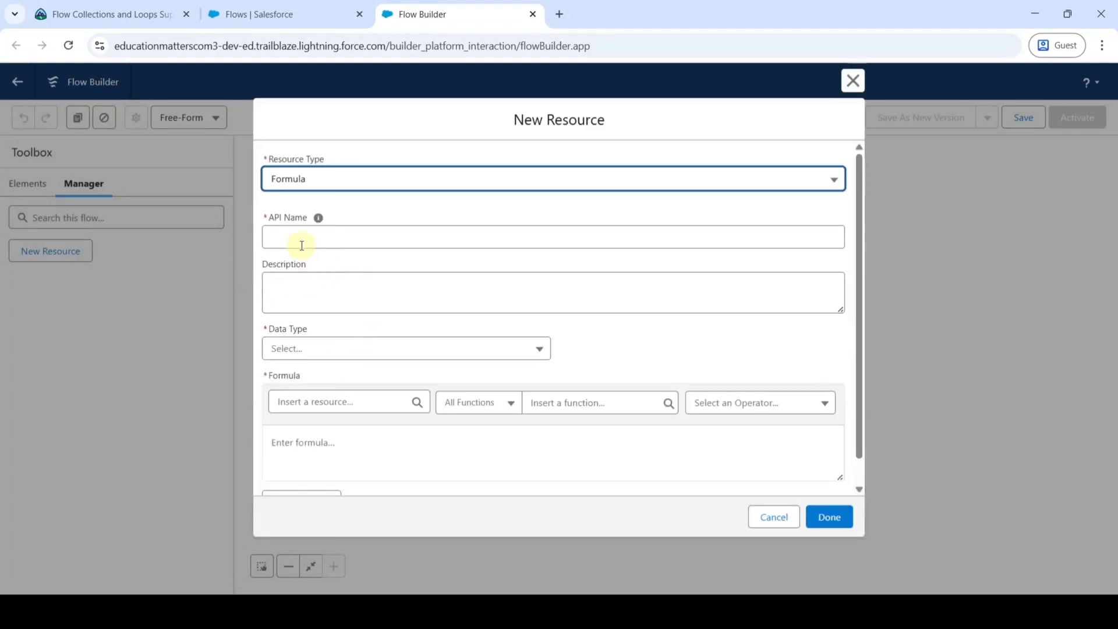
left_click(110, 14)
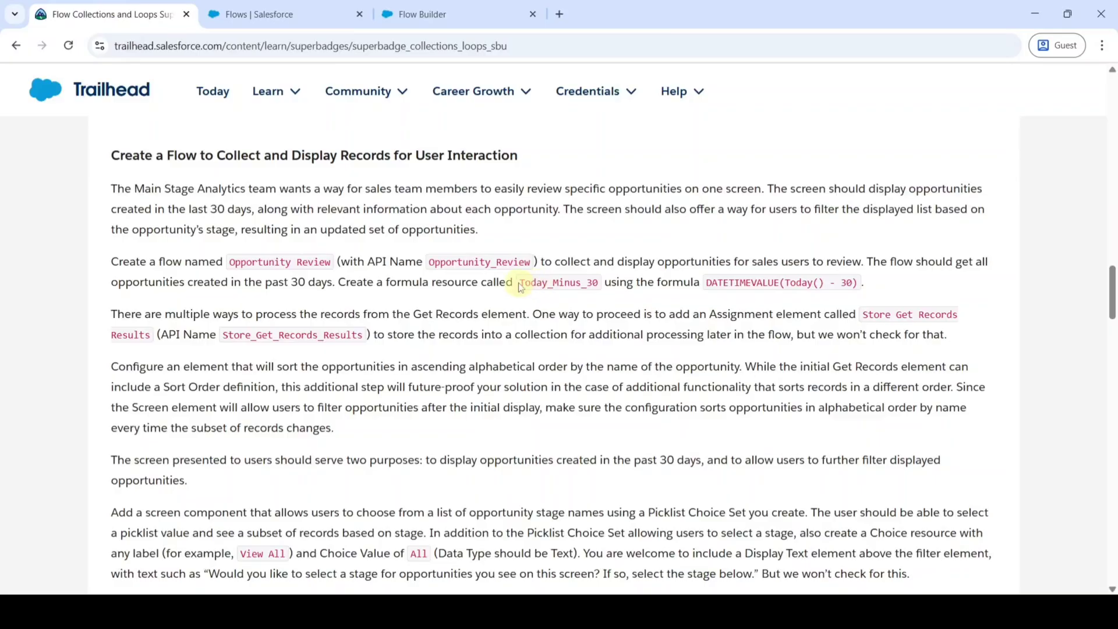
left_click_drag(520, 287, 599, 285)
key("ctrl+c")
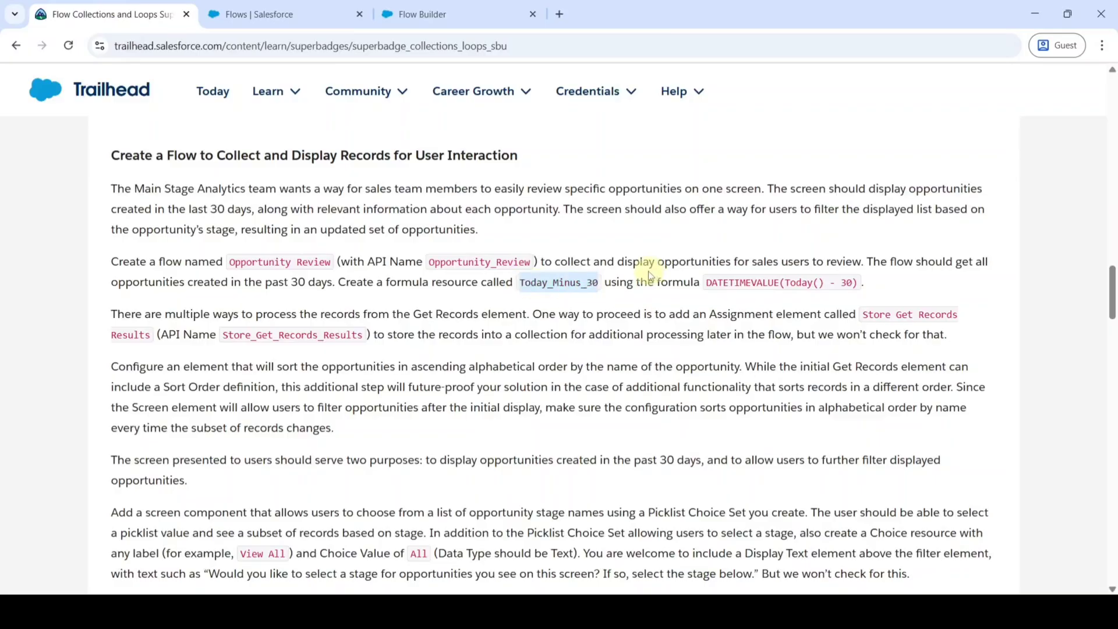
left_click(415, 9)
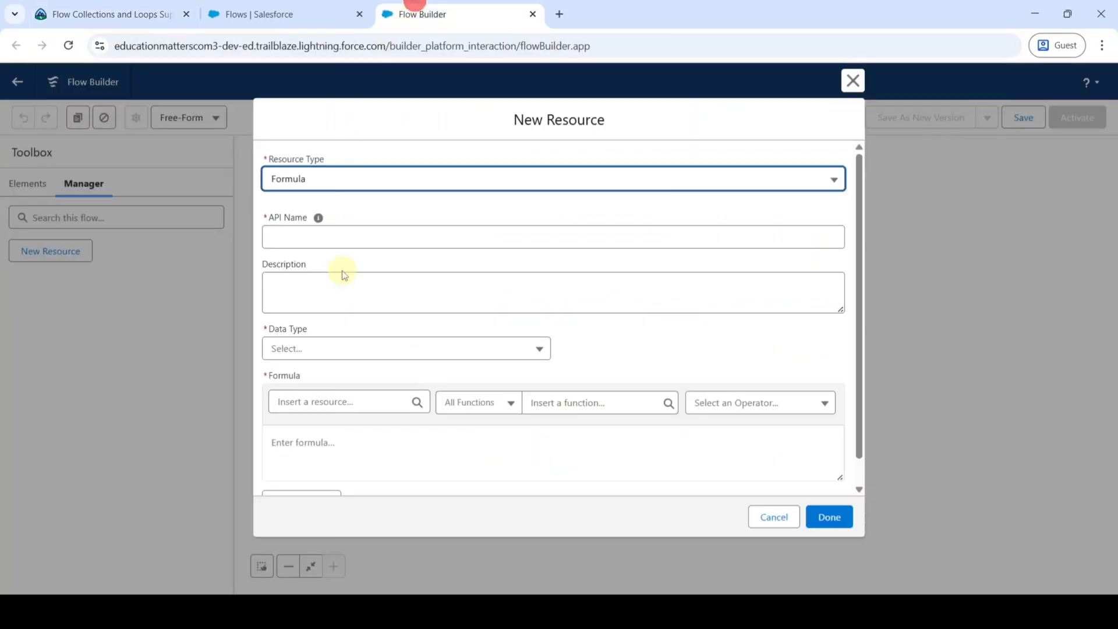
left_click(317, 235)
key("ctrl+v")
left_click(361, 208)
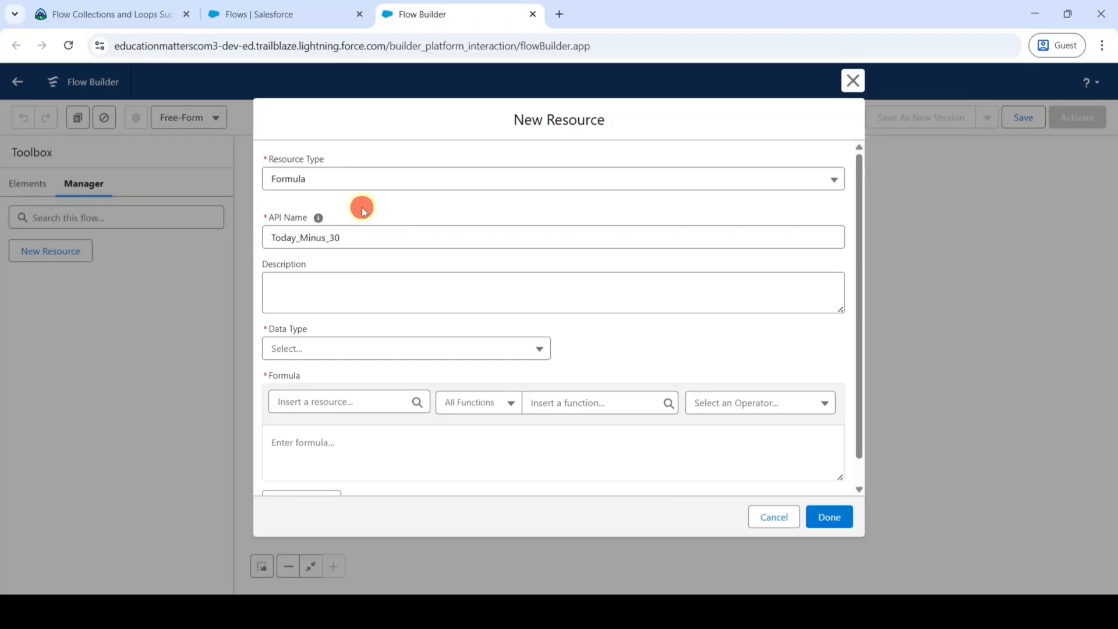
Make the formula return Date/Time as DATETIMEVALUE(Today() - 30), check its syntax, and save it
left_click(332, 347)
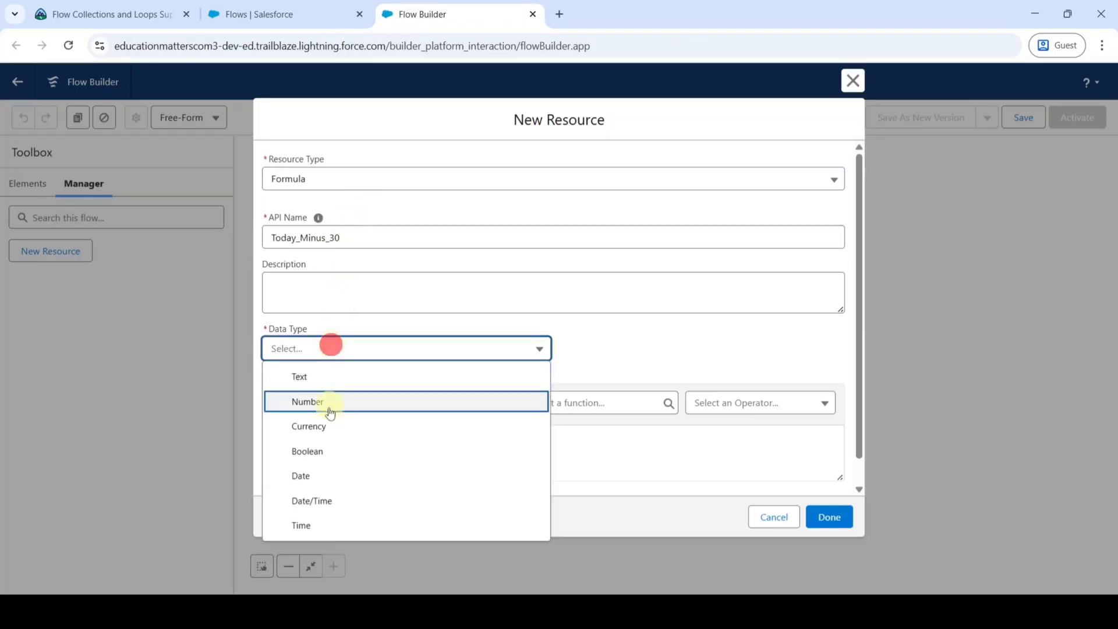
left_click(323, 500)
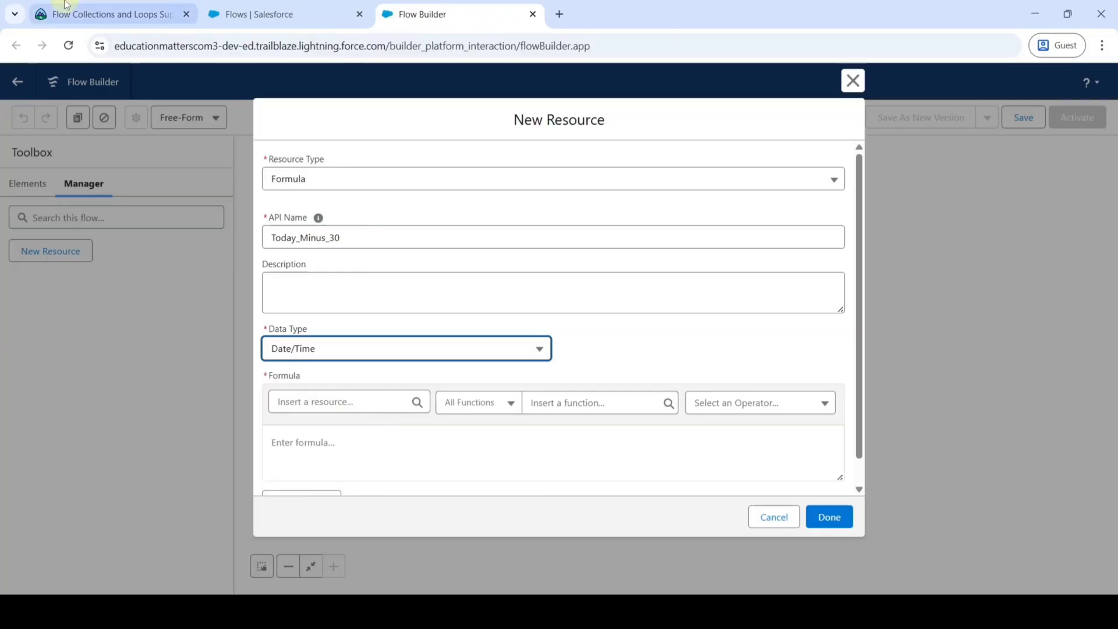
key("ctrl+1")
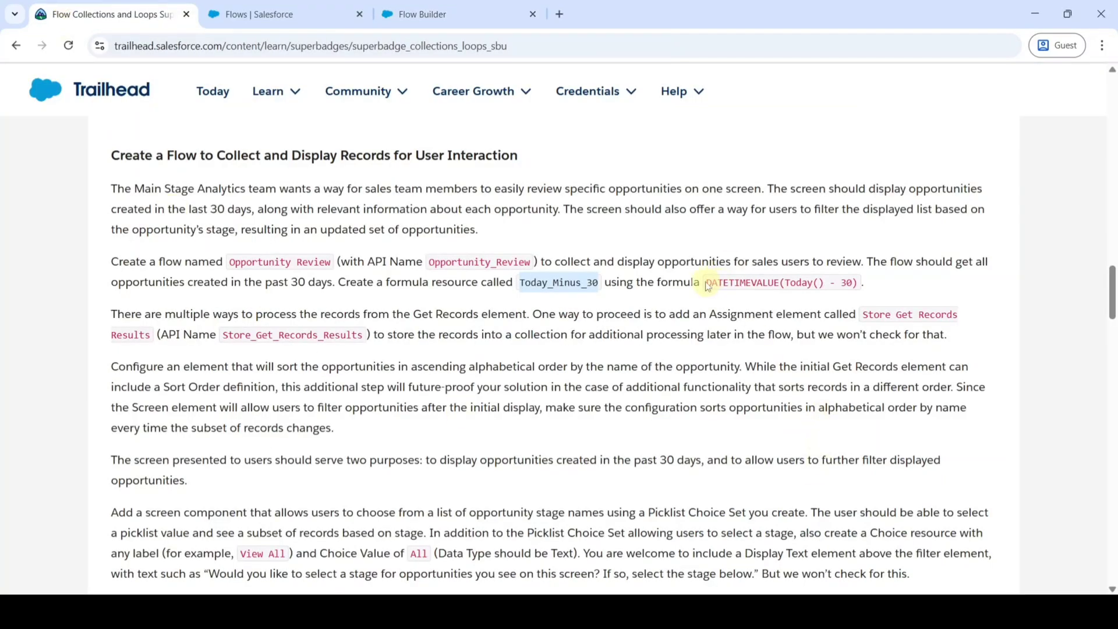
left_click_drag(706, 284, 842, 283)
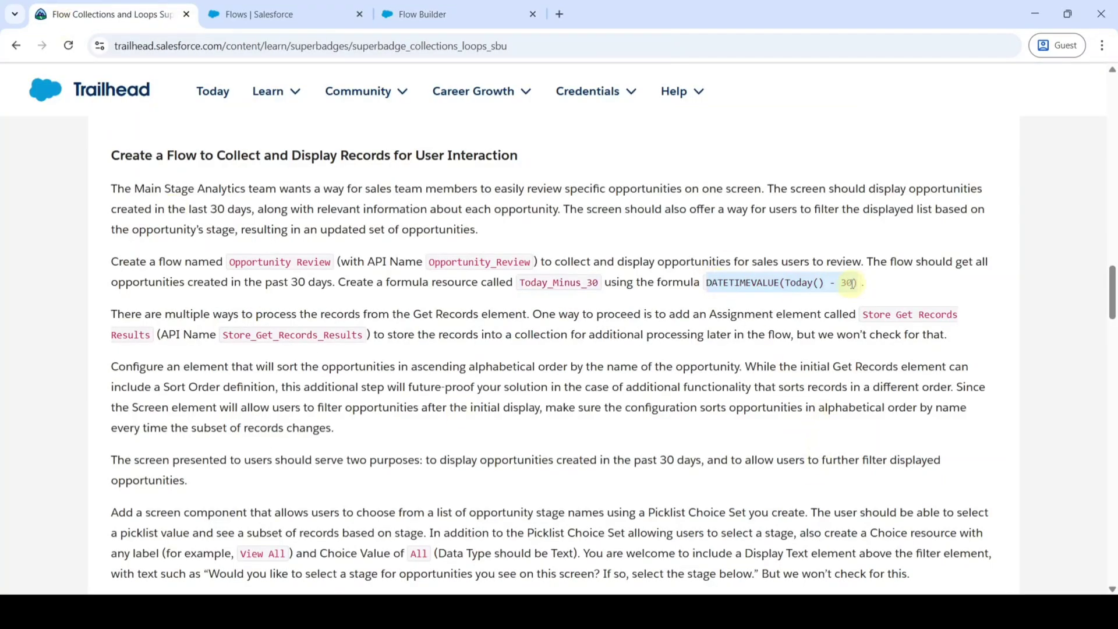
key("ctrl+c")
left_click(460, 14)
left_click(407, 434)
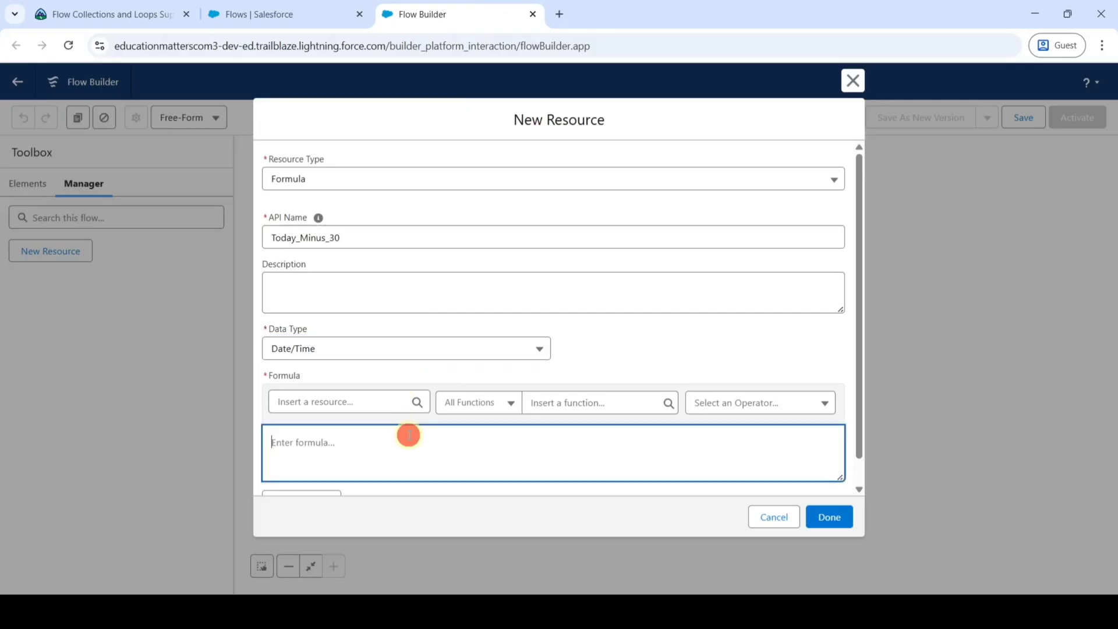
key("ctrl+v")
scroll(349, 460, "down", 1)
left_click(304, 477)
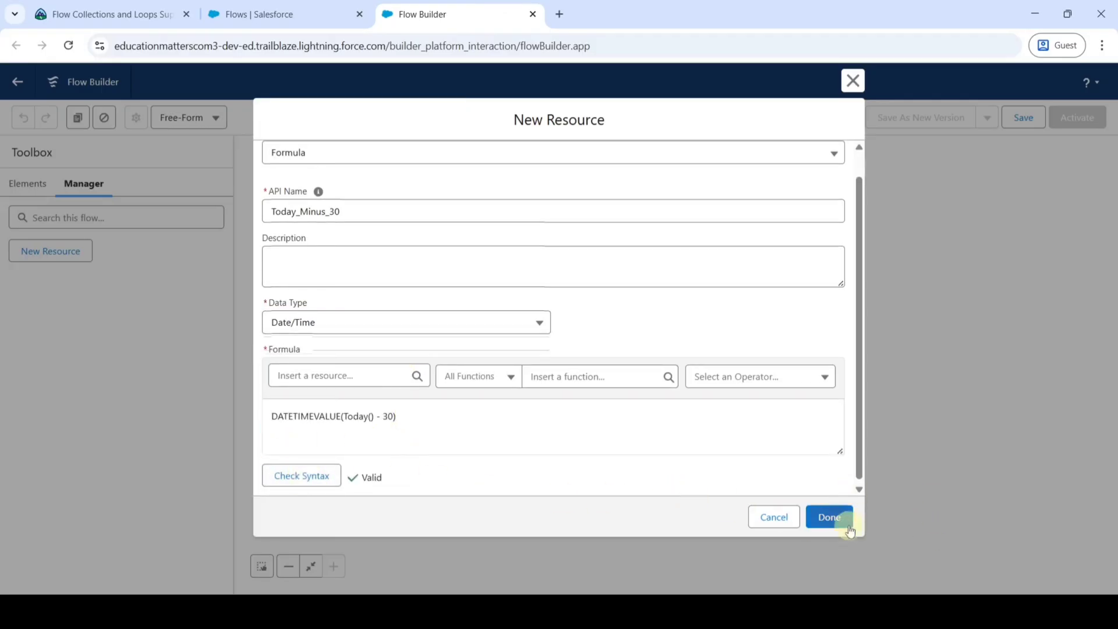
left_click(831, 518)
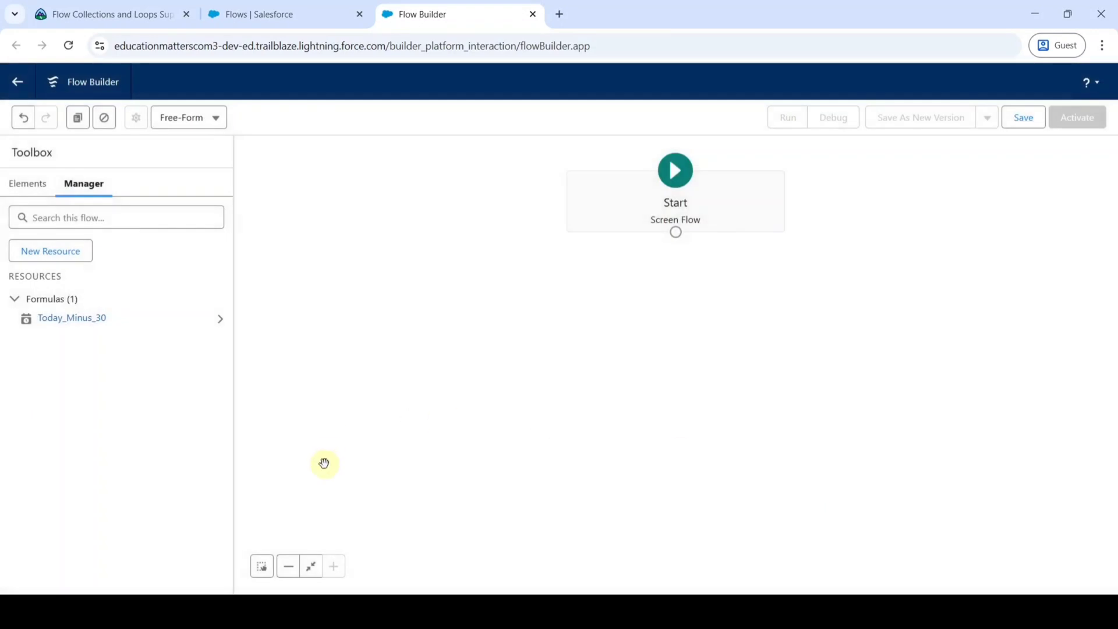
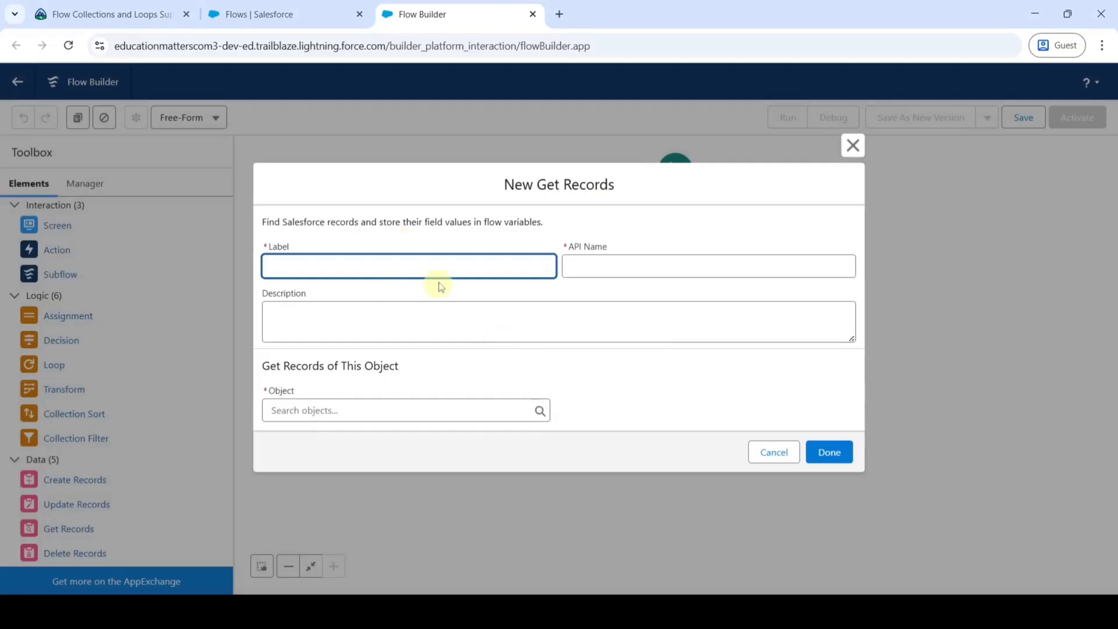
Label the Get Records element 'get opportunity' and set its object to Opportunity
left_click(314, 268)
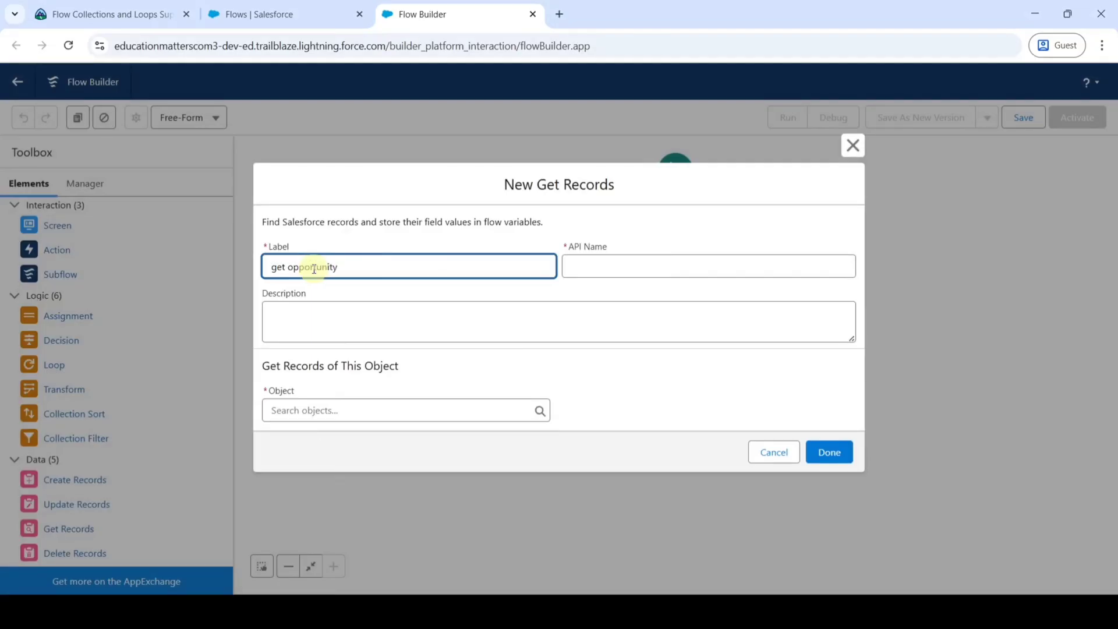
left_click(343, 243)
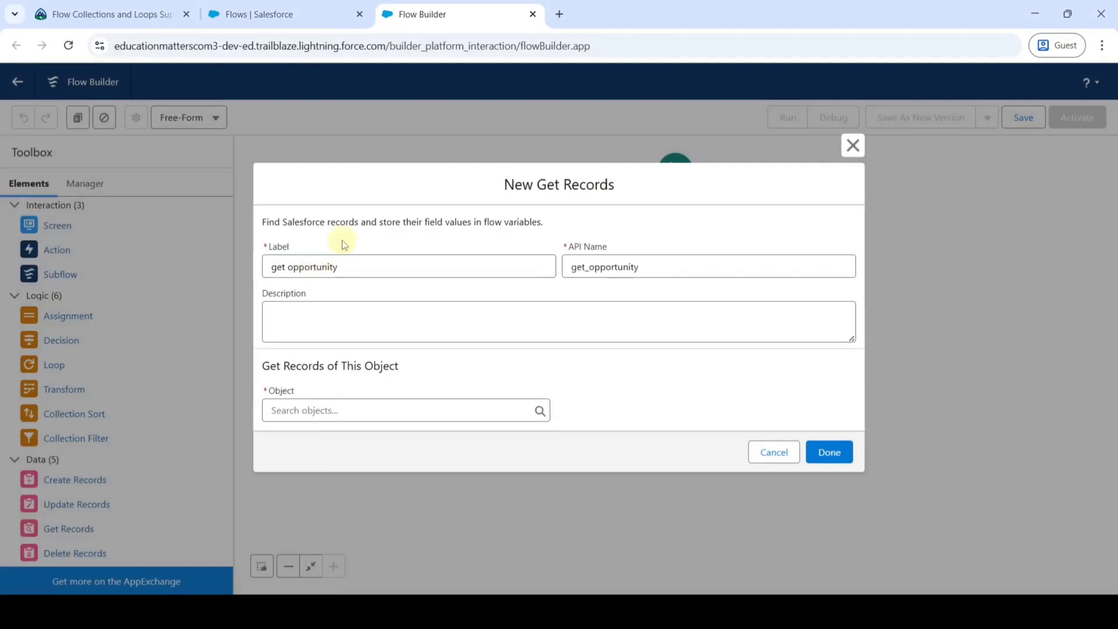
left_click(306, 409)
type("o")
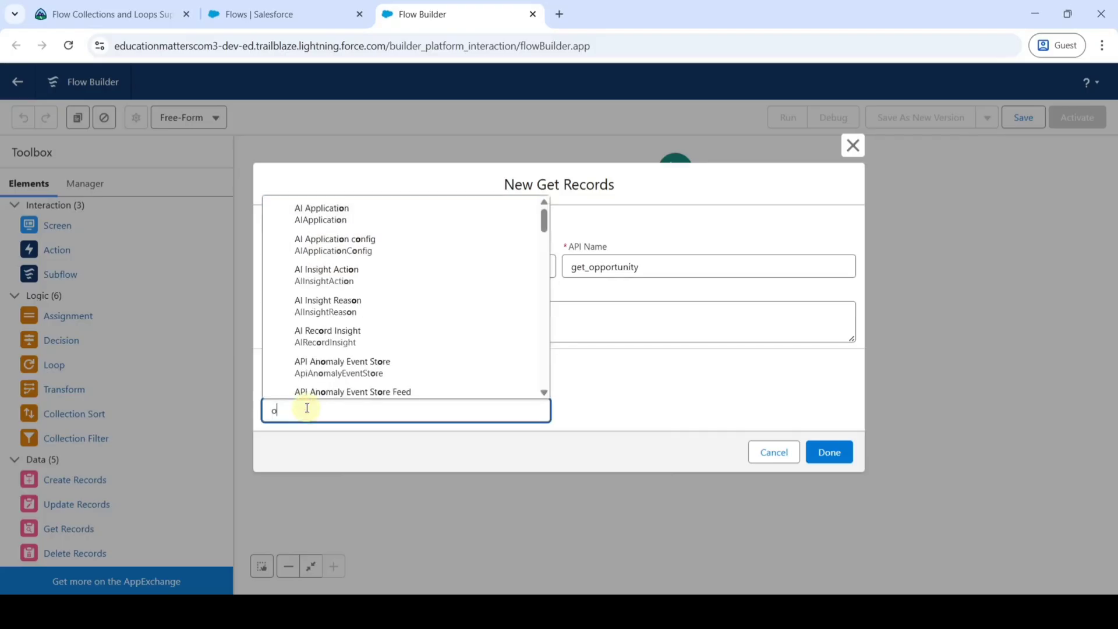
type("ppo")
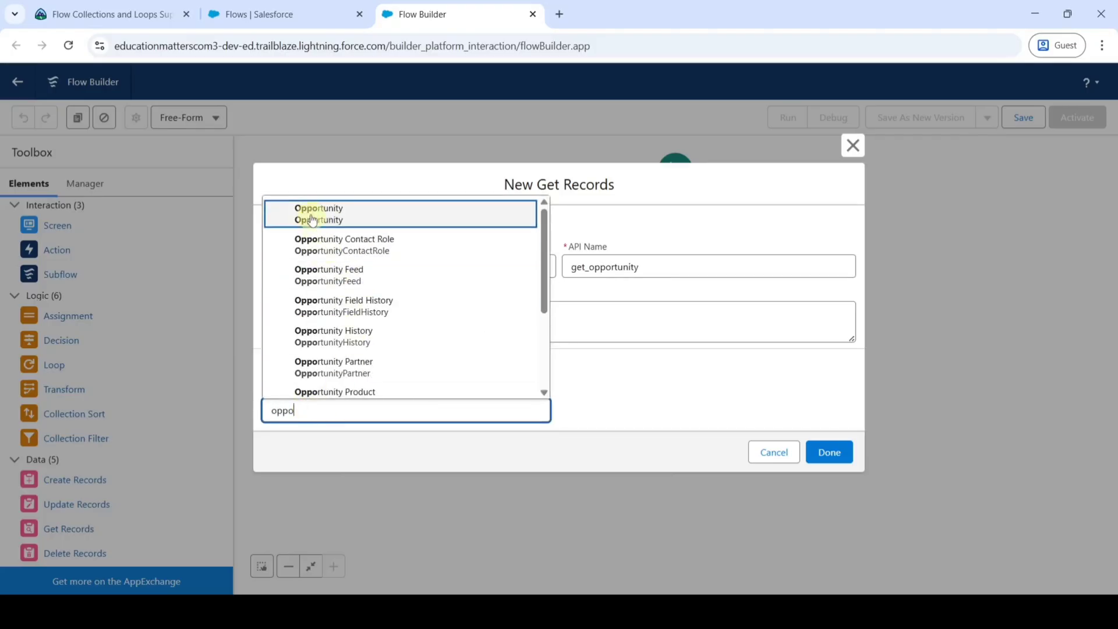
left_click(313, 219)
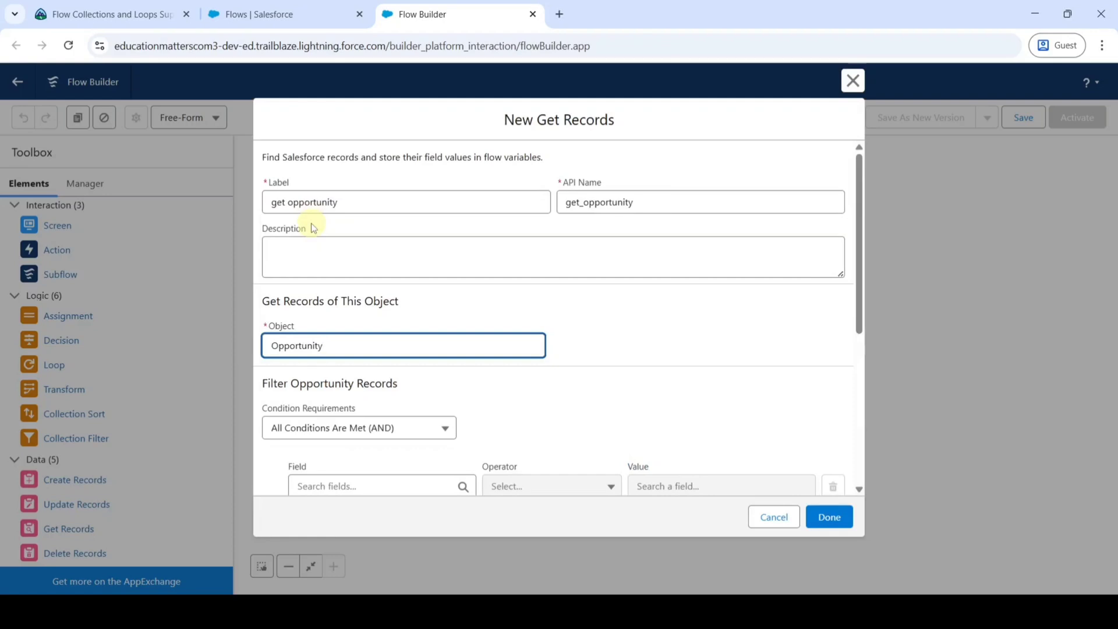
scroll(460, 274, "down", 3)
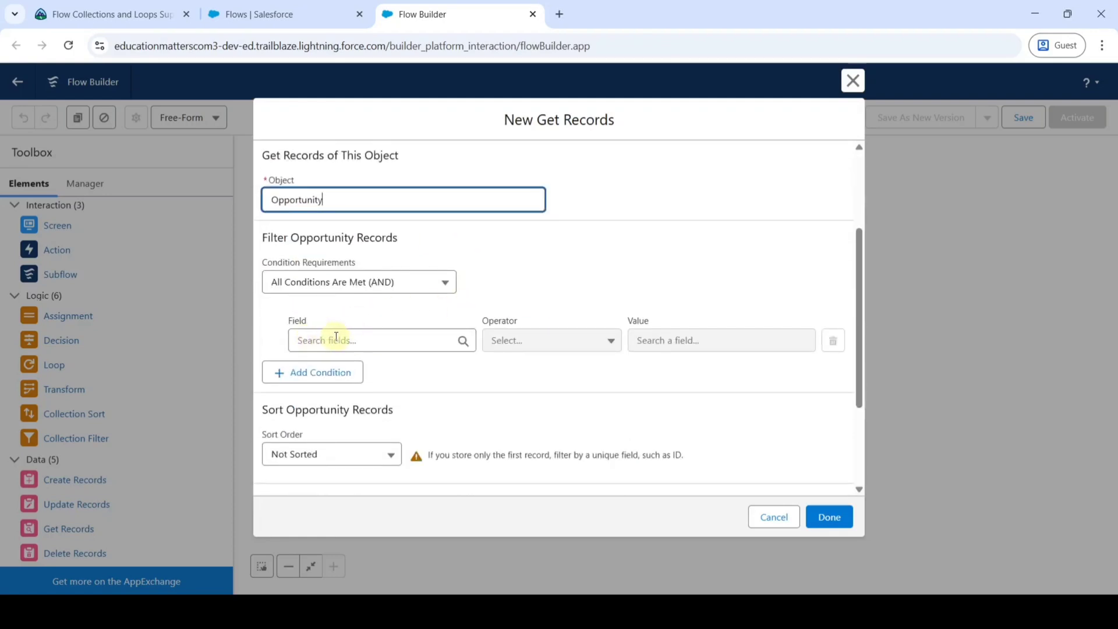
Filter the records to Created Date greater than or equal to Today_Minus_30
left_click(336, 338)
type("cre")
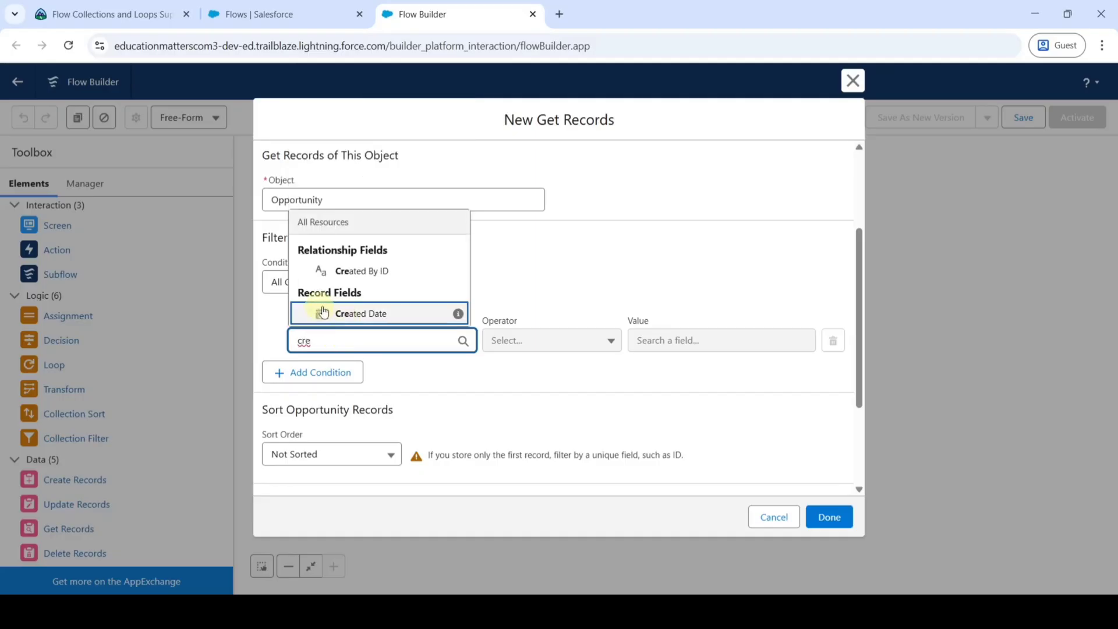
left_click(365, 313)
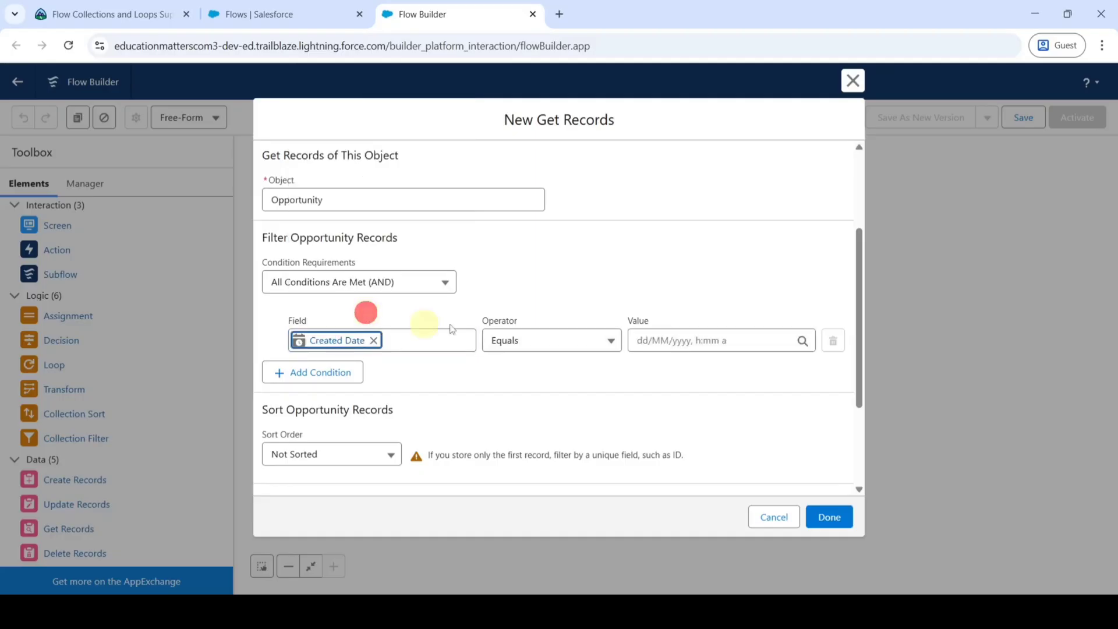
left_click(539, 348)
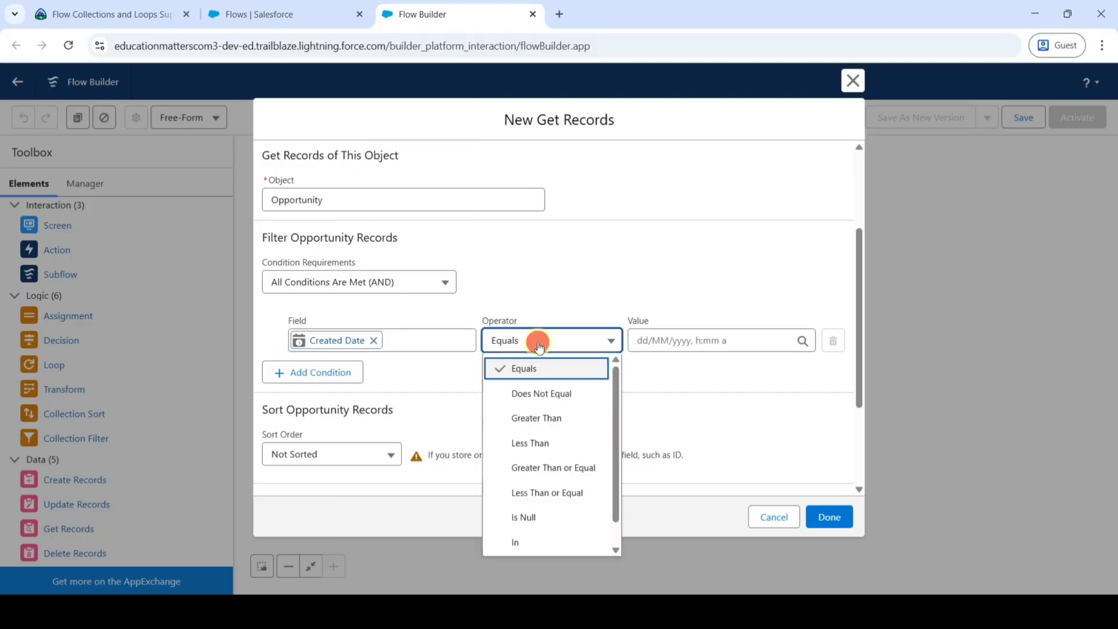
left_click(545, 467)
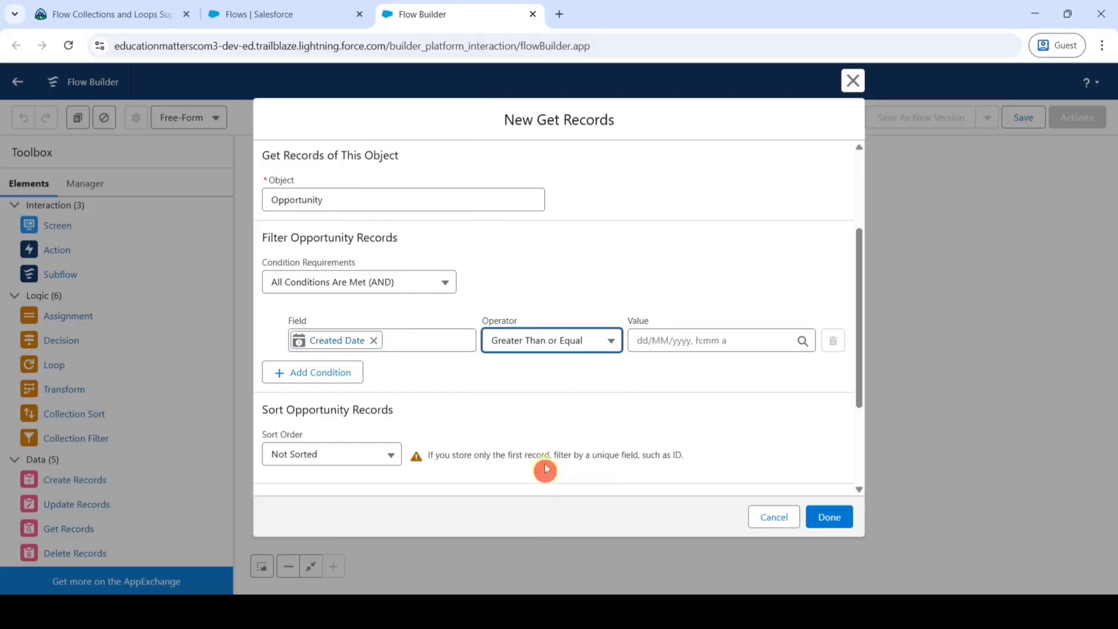
left_click(664, 340)
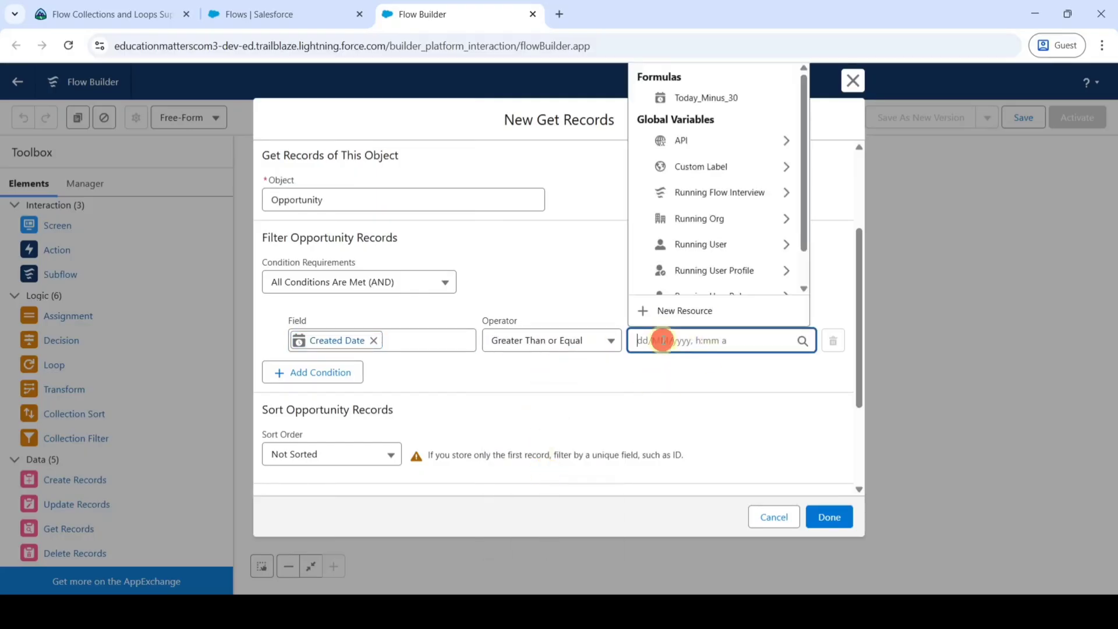
type("to")
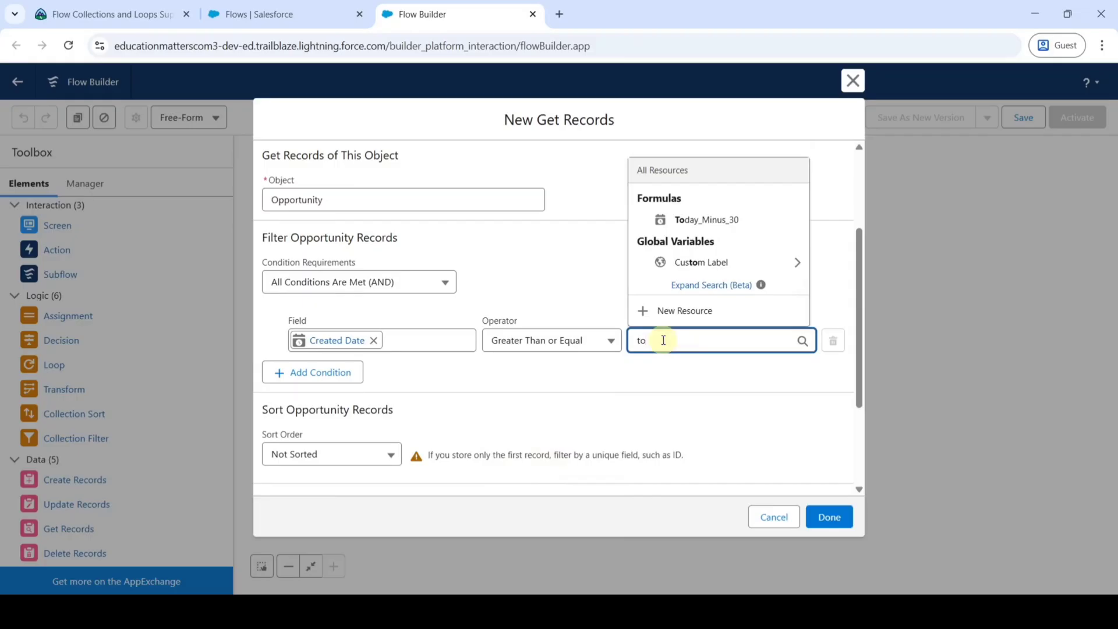
left_click(698, 220)
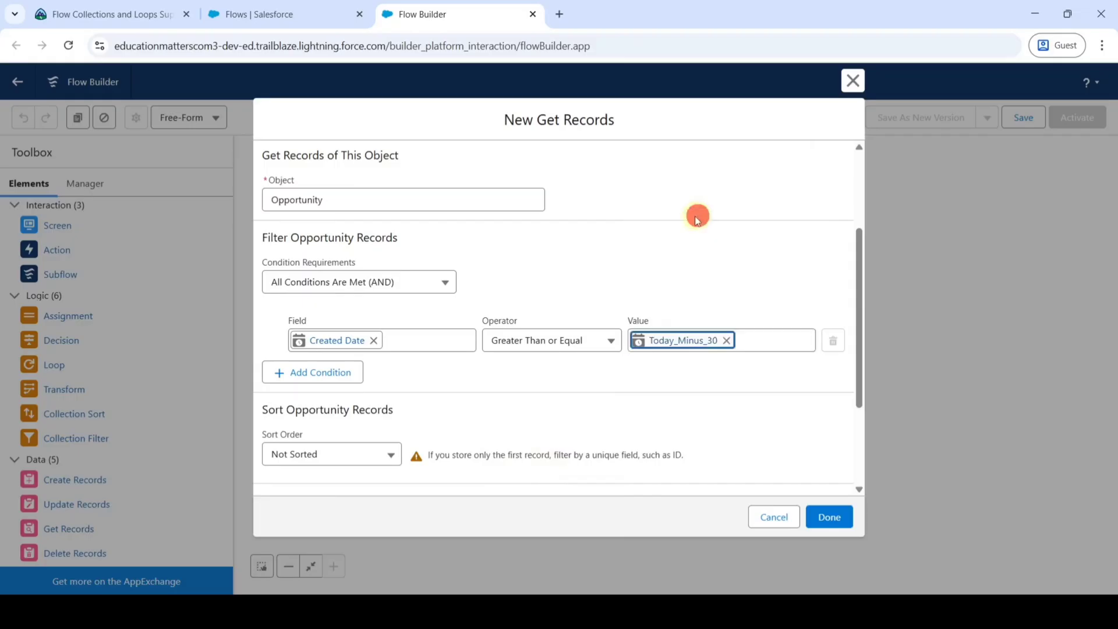
Sort ascending by Name, store all records, and finish the element
scroll(442, 308, "down", 3)
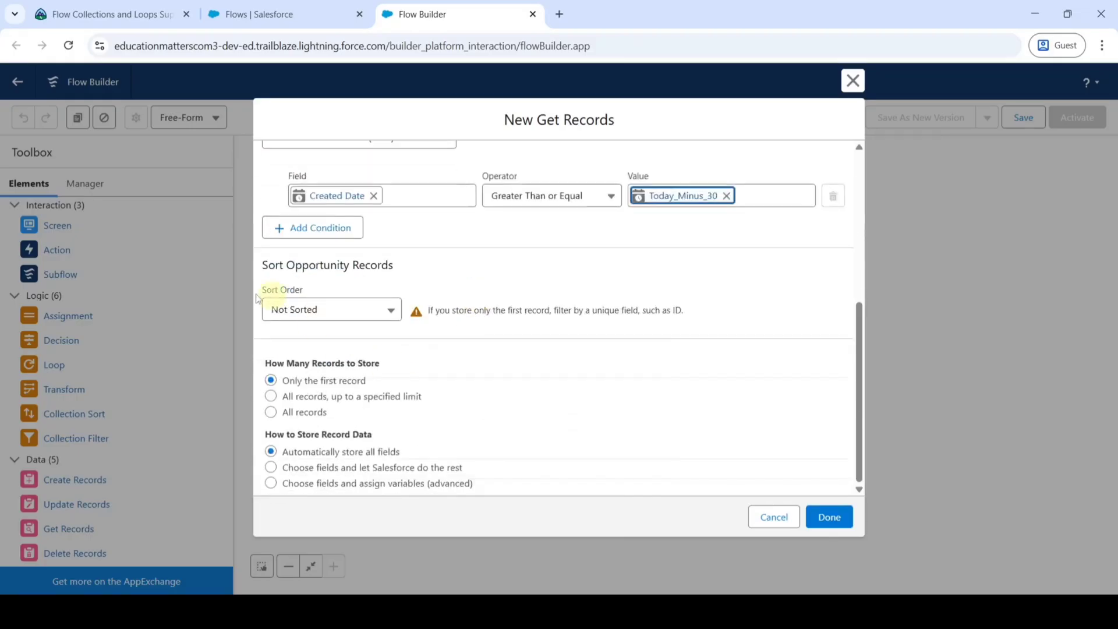
left_click(315, 312)
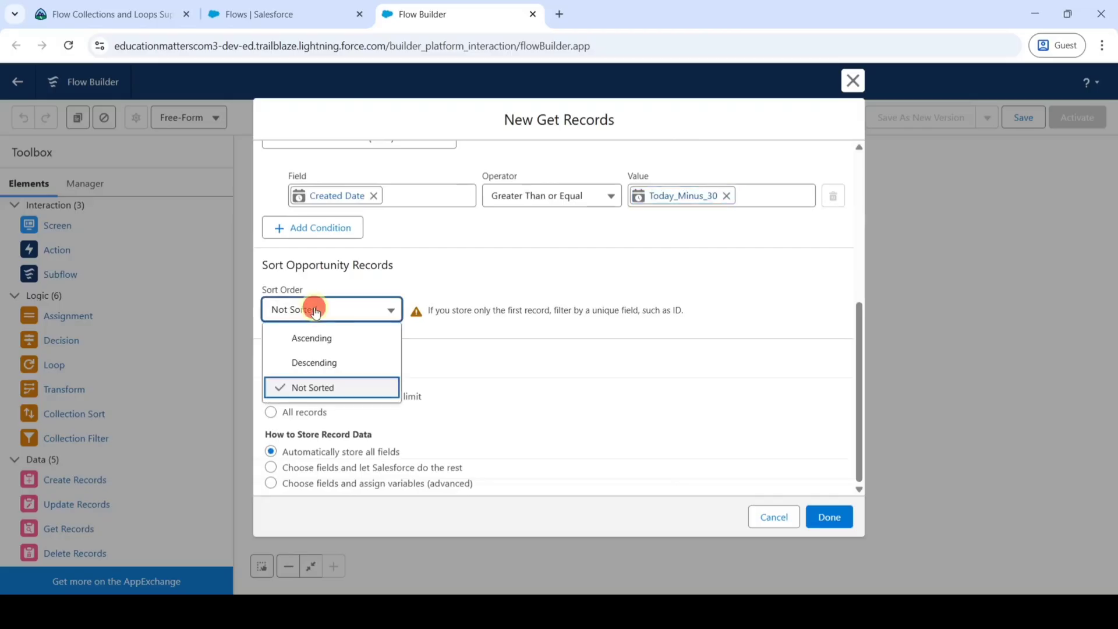
left_click(307, 342)
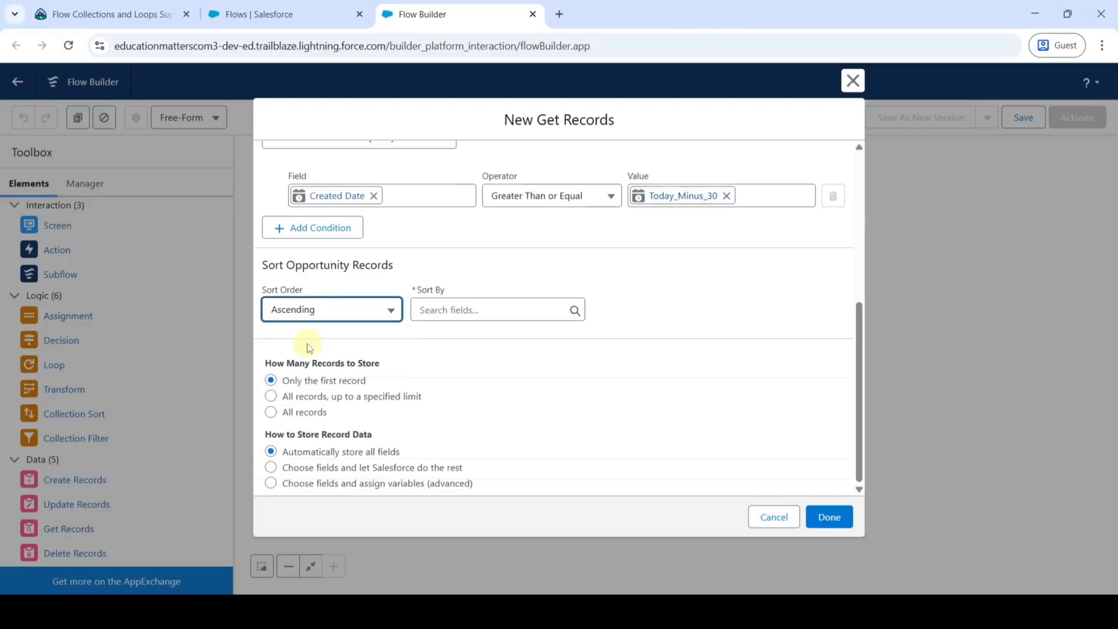
left_click(475, 309)
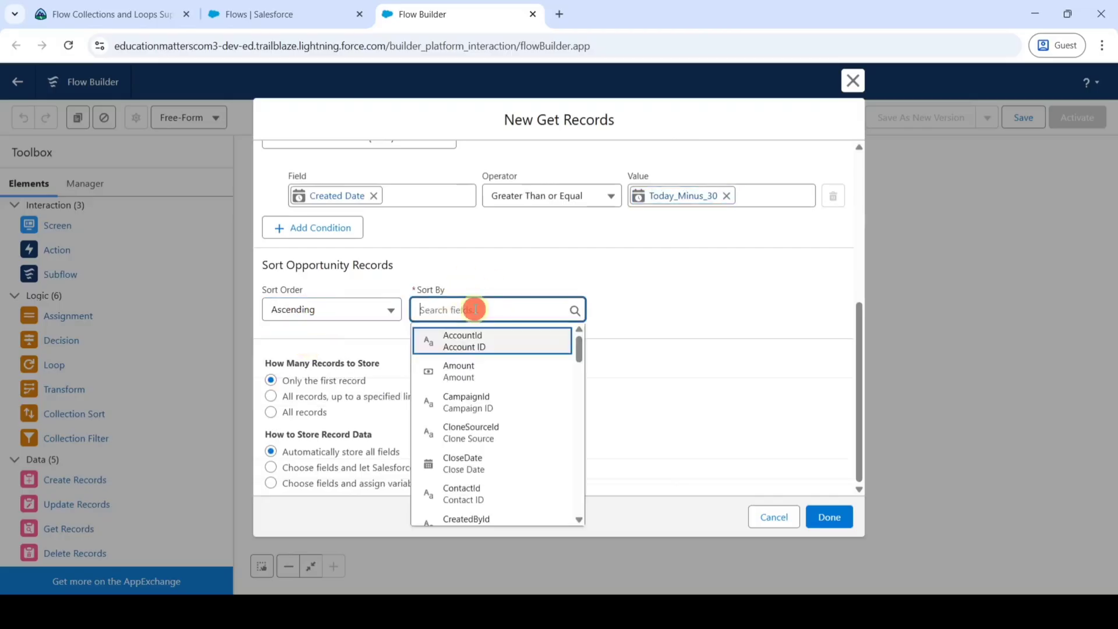
type("name")
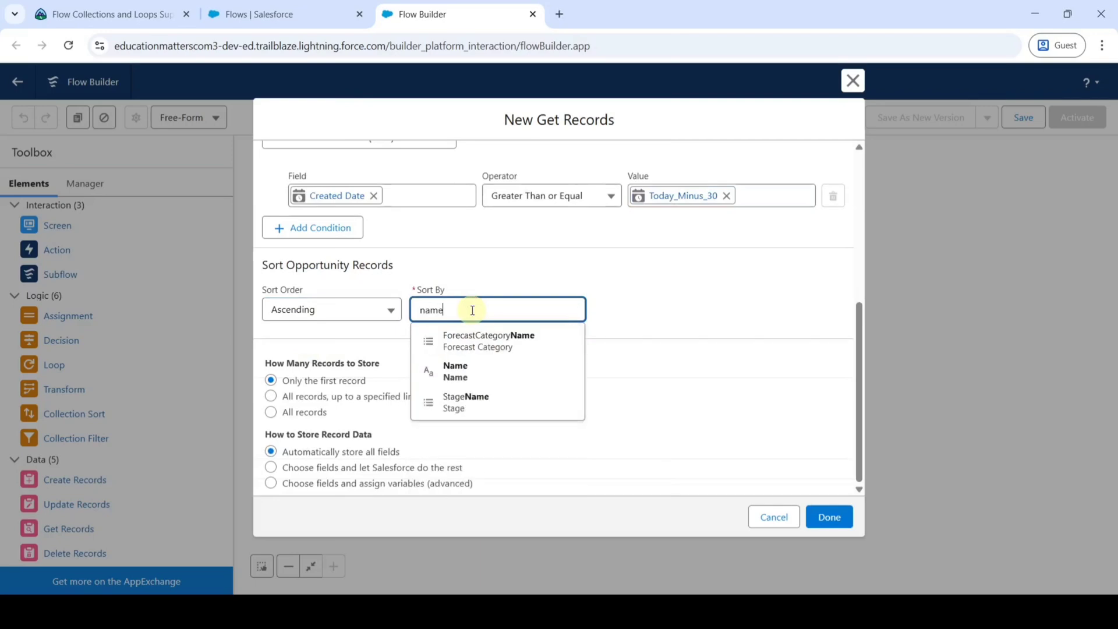
left_click(442, 370)
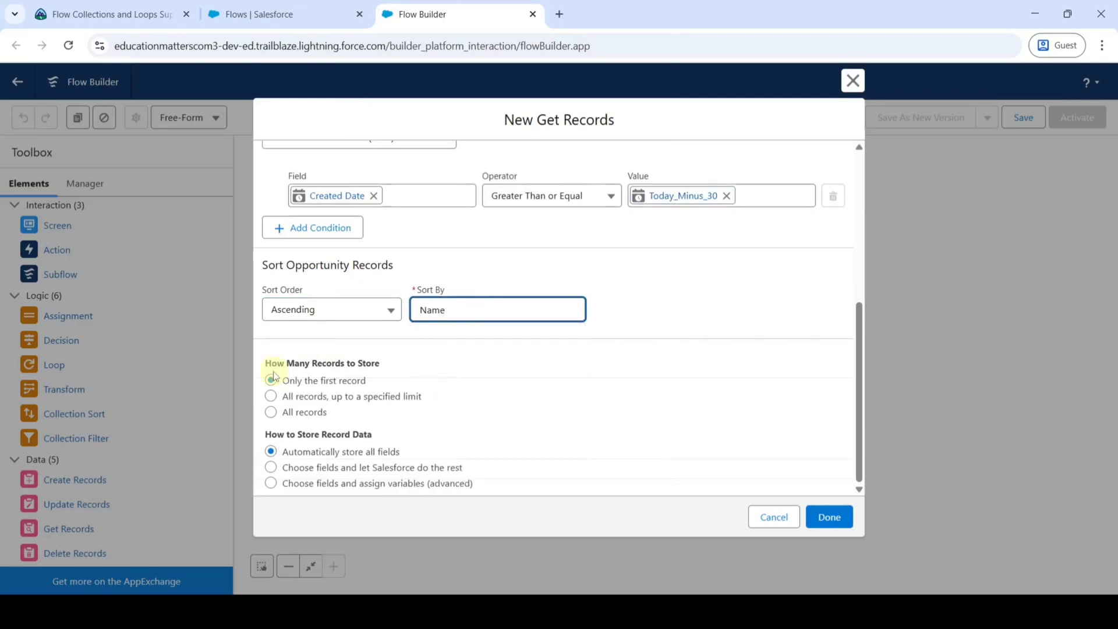
left_click(270, 413)
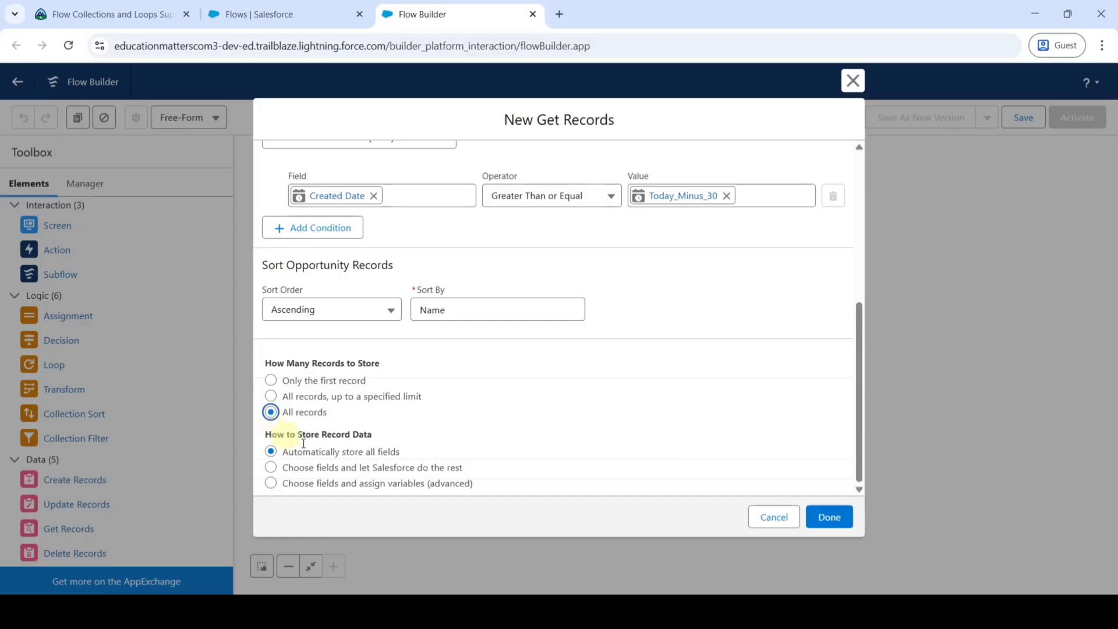
left_click(833, 518)
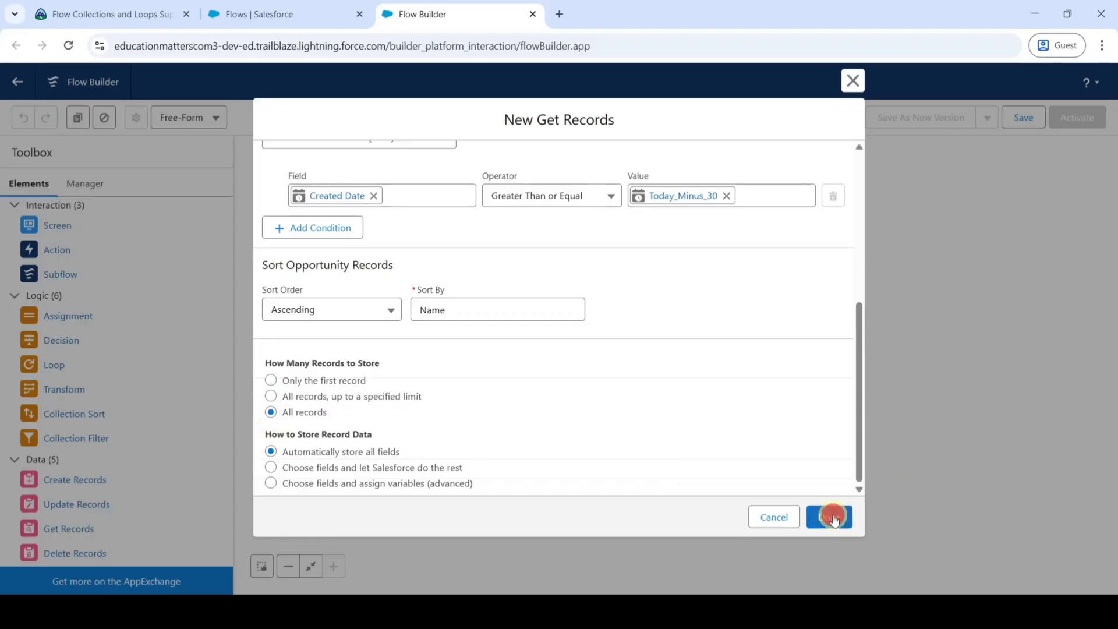
Place get opportunity below Start, connect Start to it, and add an Assignment element
left_click_drag(515, 356, 671, 319)
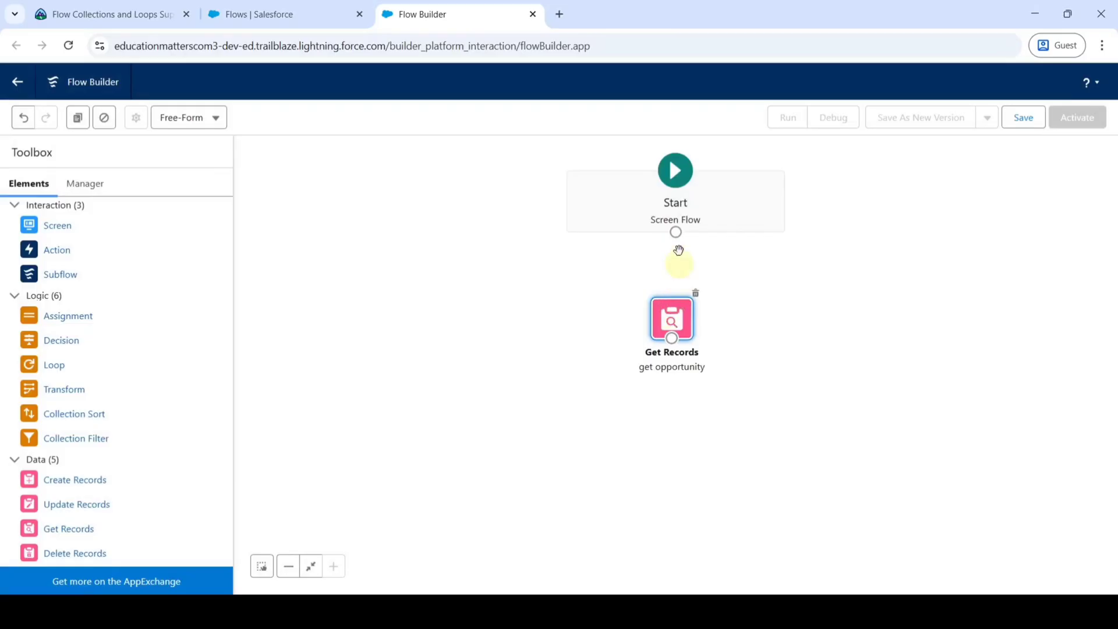
left_click_drag(676, 232, 673, 308)
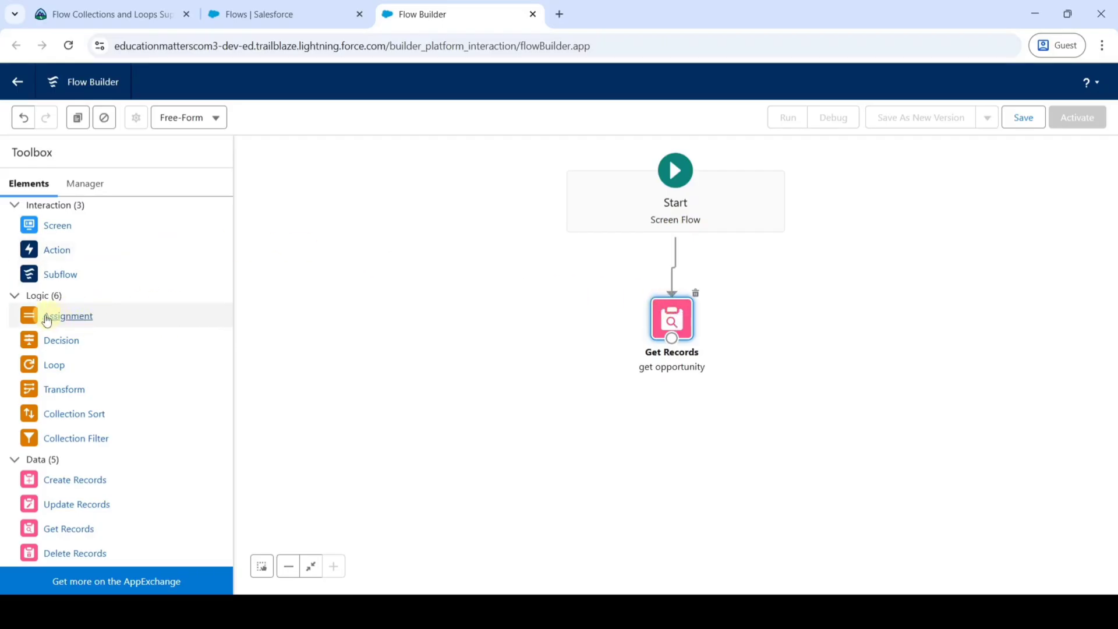
left_click_drag(38, 318, 453, 318)
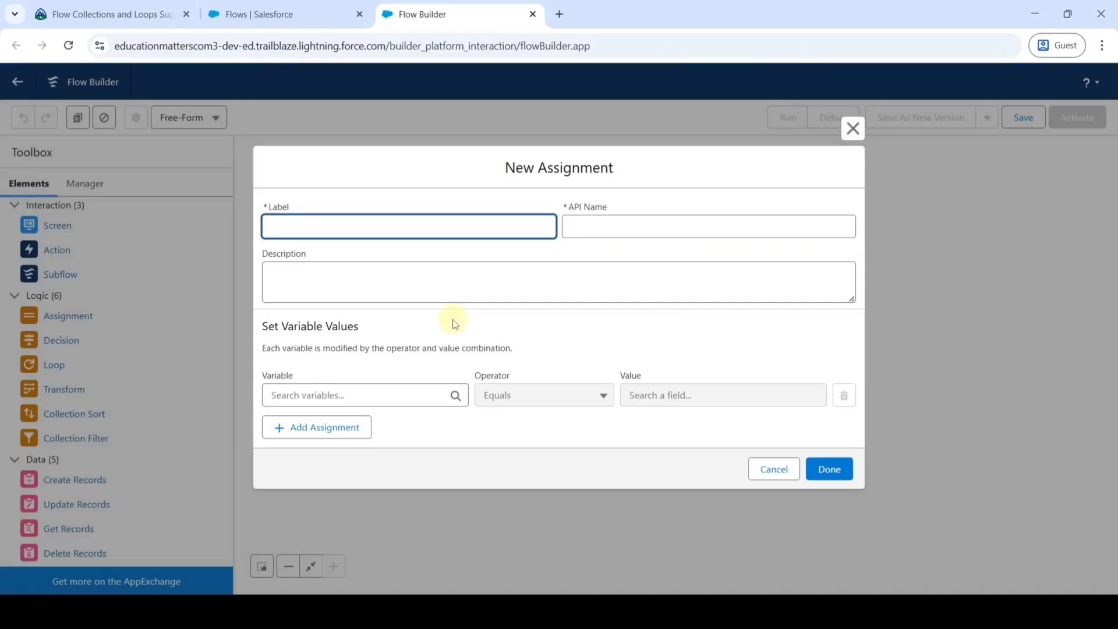
Copy 'Store Get Records Results' from the Trailhead instructions and paste it as the assignment label
left_click(99, 14)
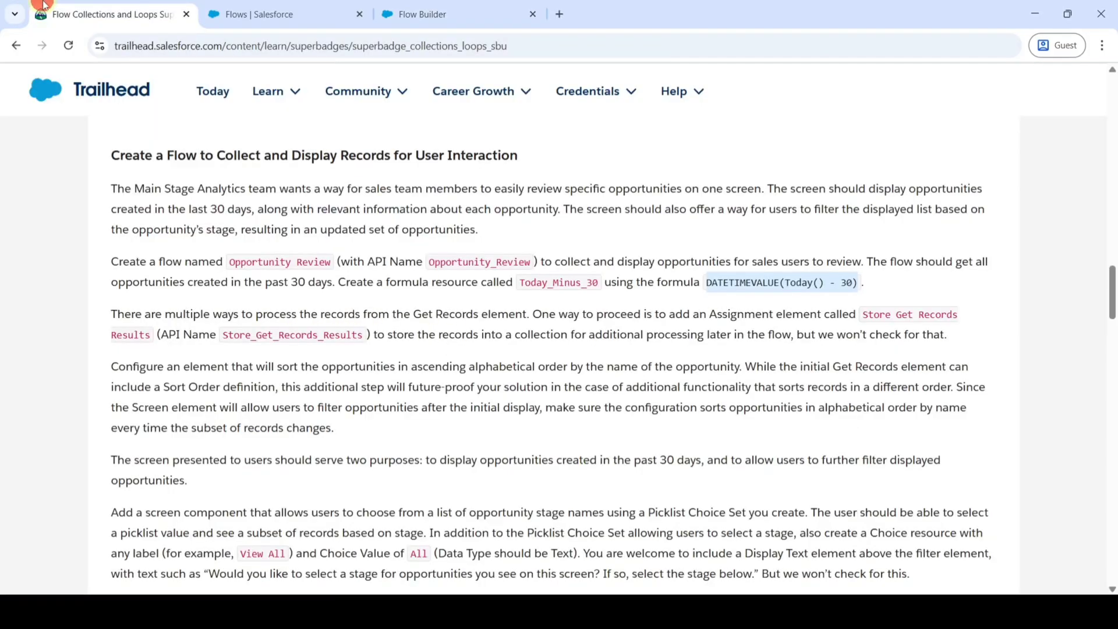
scroll(492, 300, "down", 1)
scroll(492, 300, "down", 1)
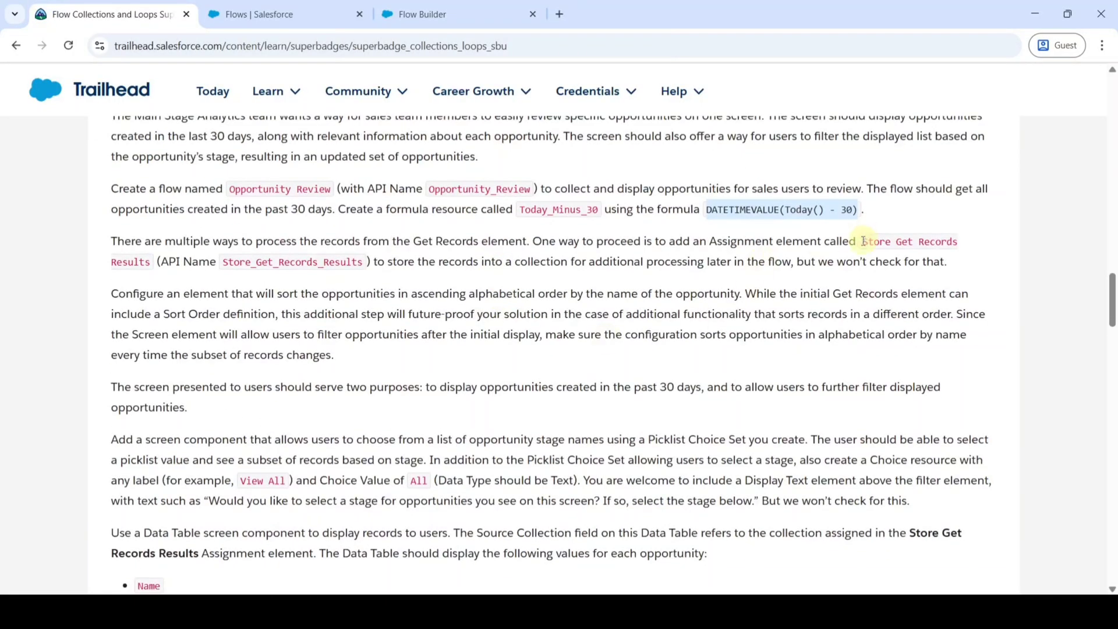
left_click_drag(861, 240, 153, 264)
key("ctrl+c")
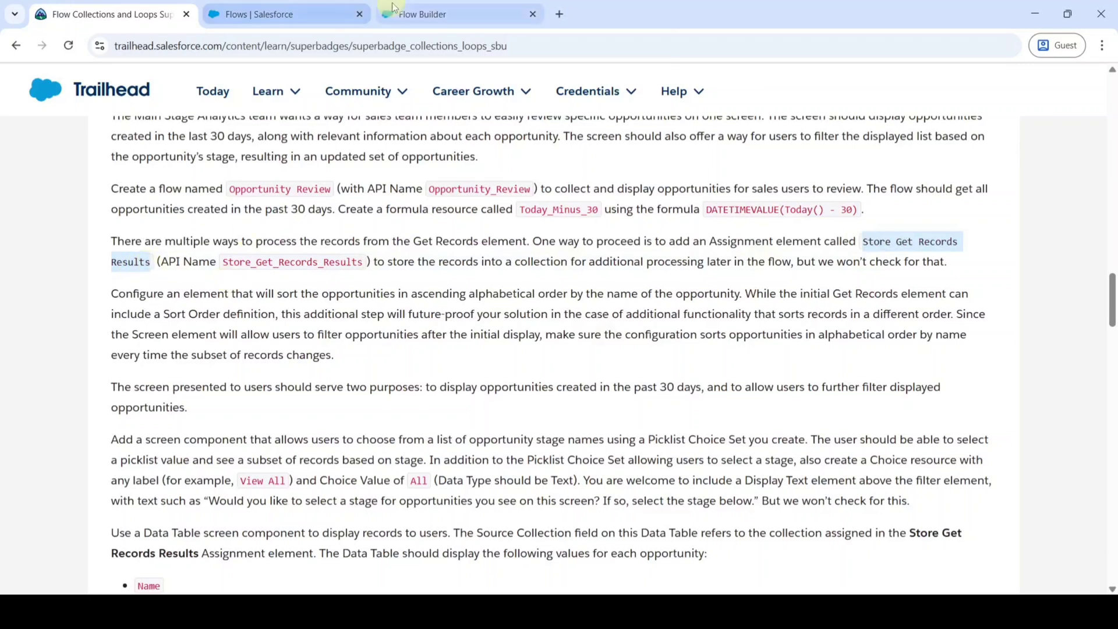
left_click(442, 14)
left_click(373, 219)
key("ctrl+v")
Confirm the assignment label and start a new Variable resource for the assignment
left_click(359, 182)
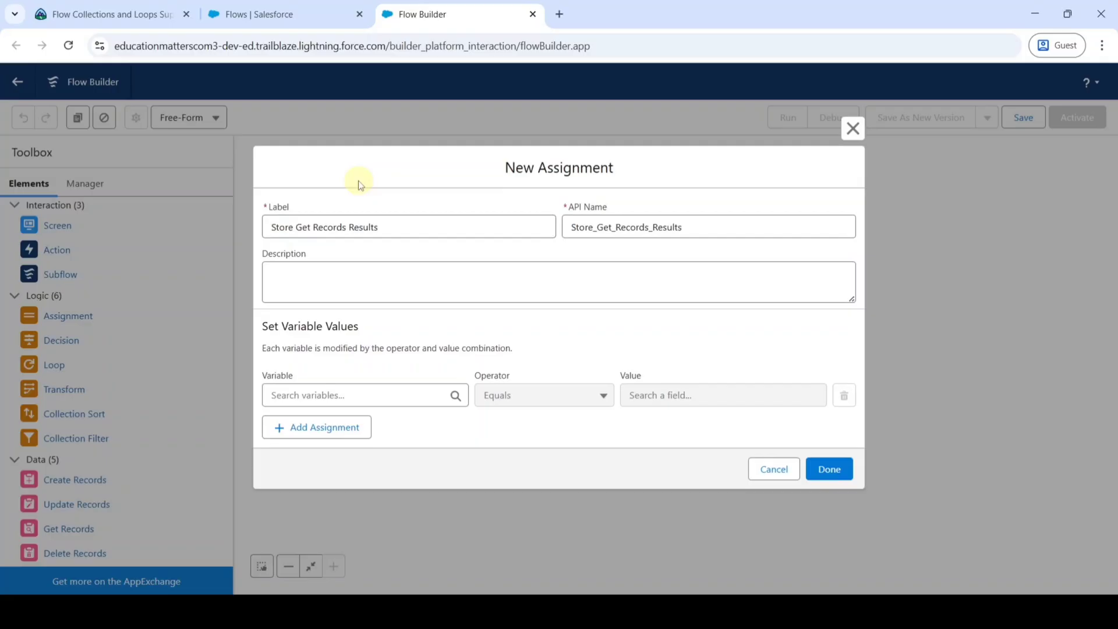
left_click(334, 393)
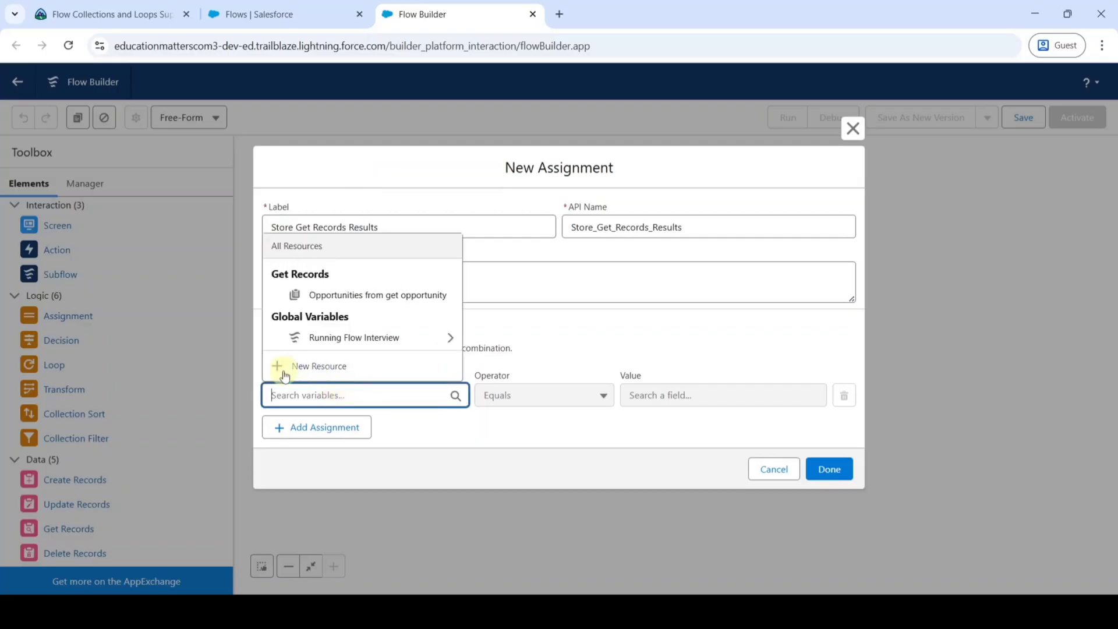
left_click(319, 366)
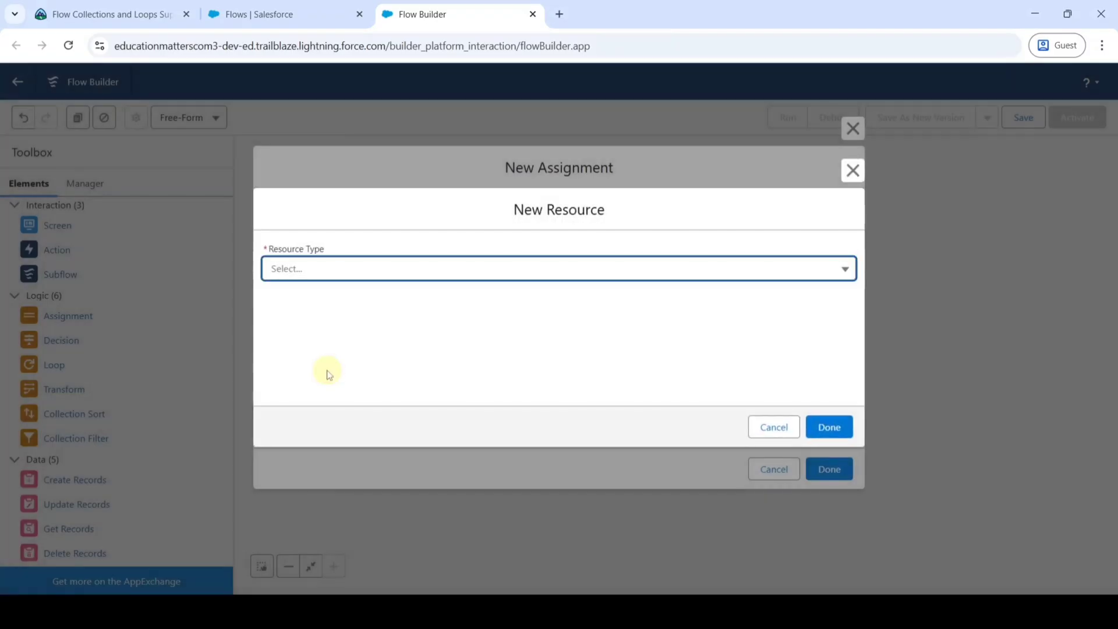
left_click(312, 270)
left_click(311, 291)
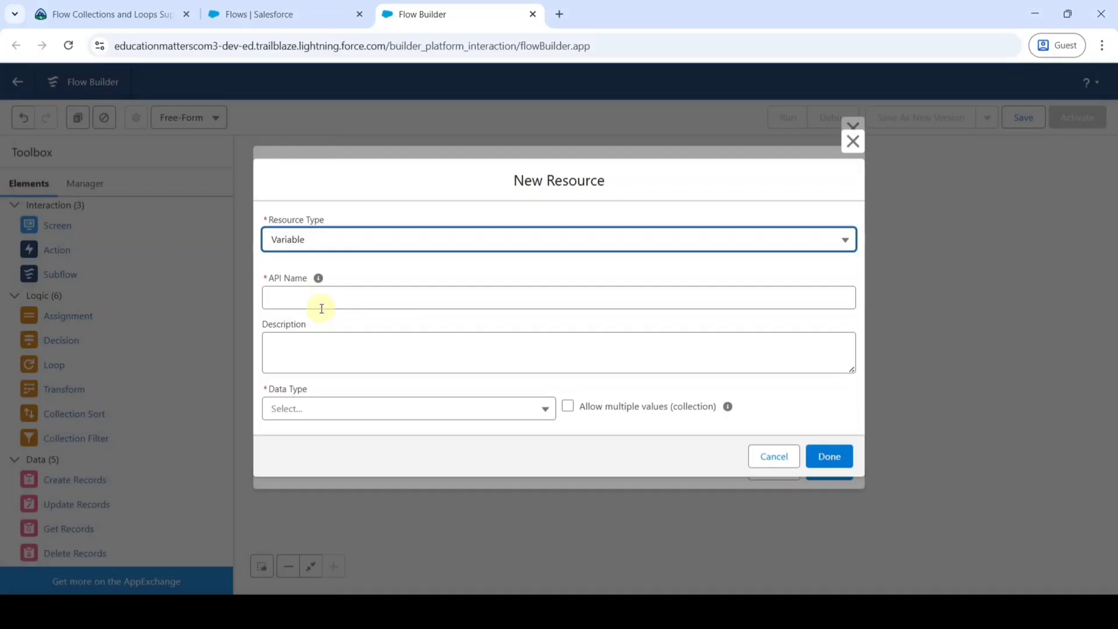
Define opportunityrecords as an Opportunity Record variable allowing multiple values
left_click(320, 305)
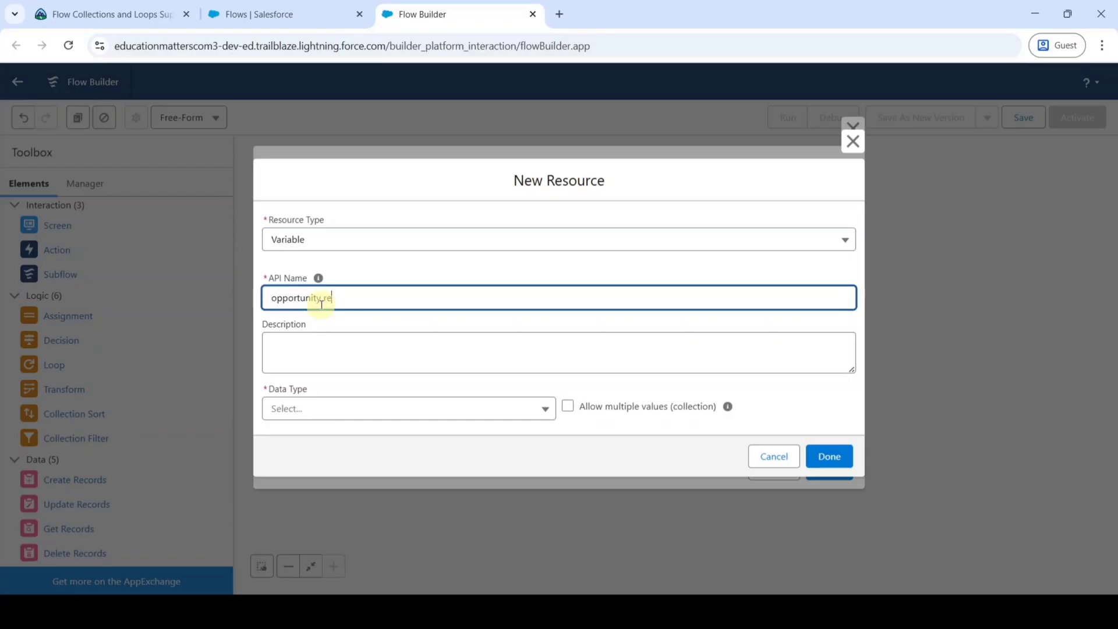
left_click(344, 268)
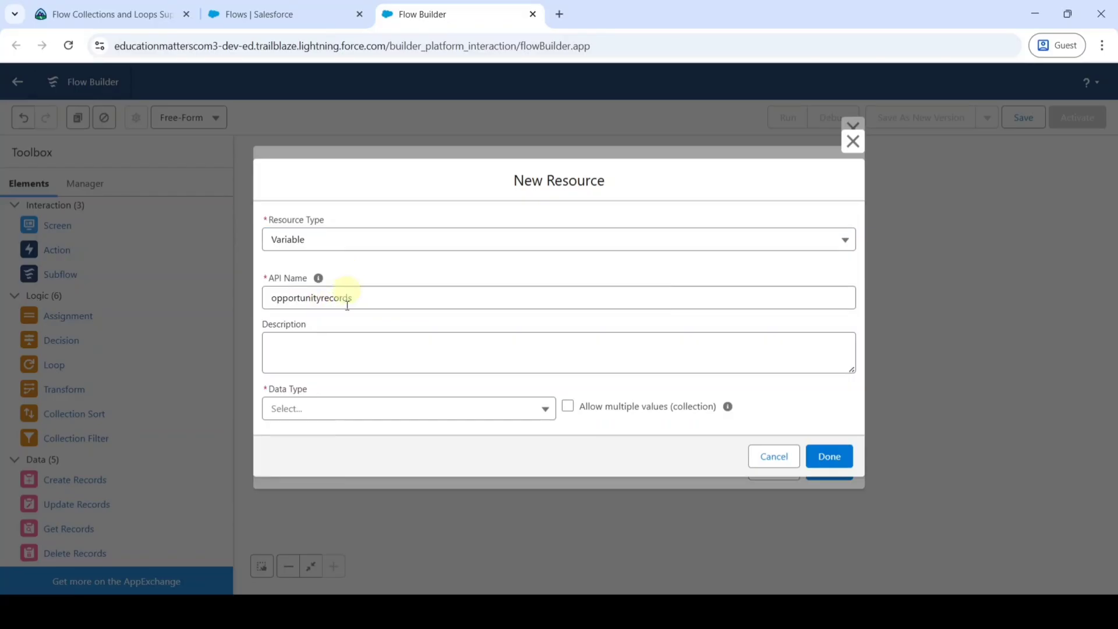
left_click(320, 407)
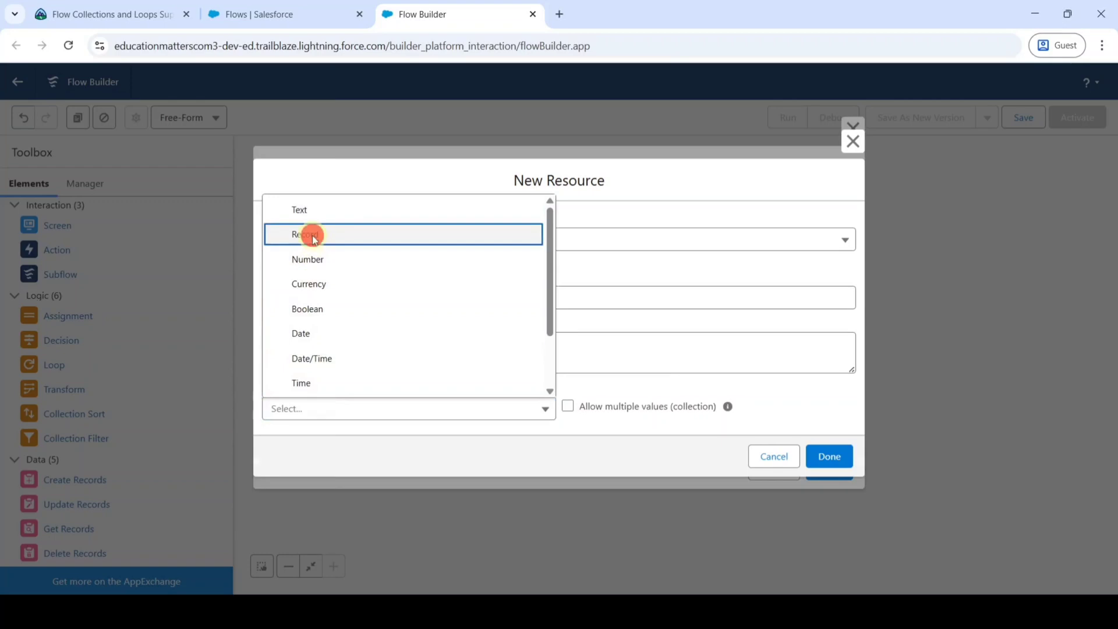
left_click(310, 234)
left_click(334, 406)
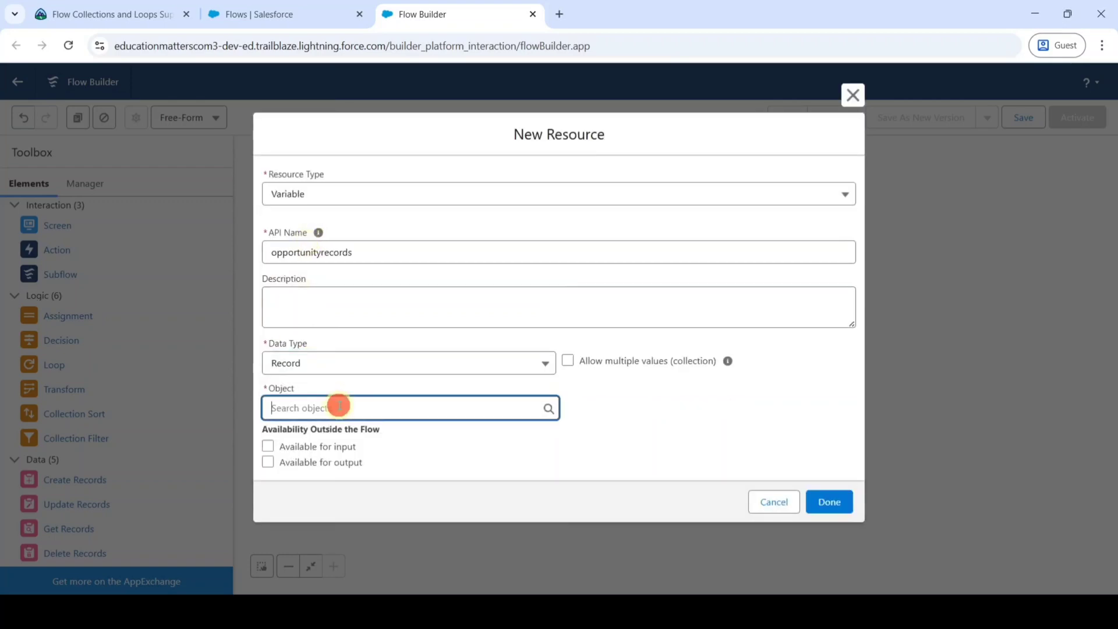
type("oppo")
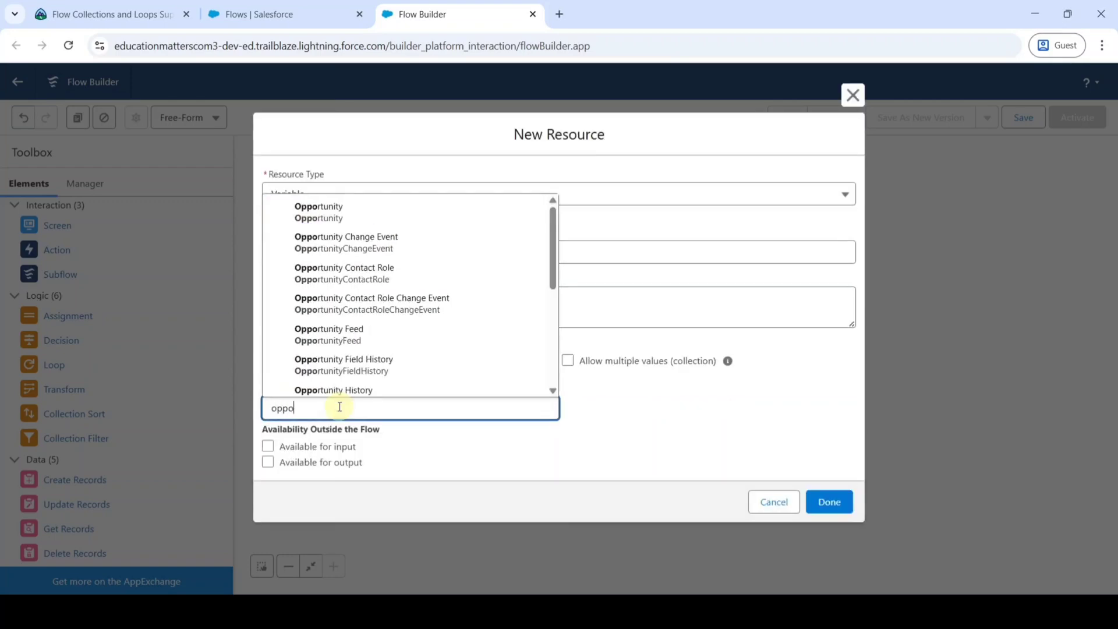
left_click(308, 221)
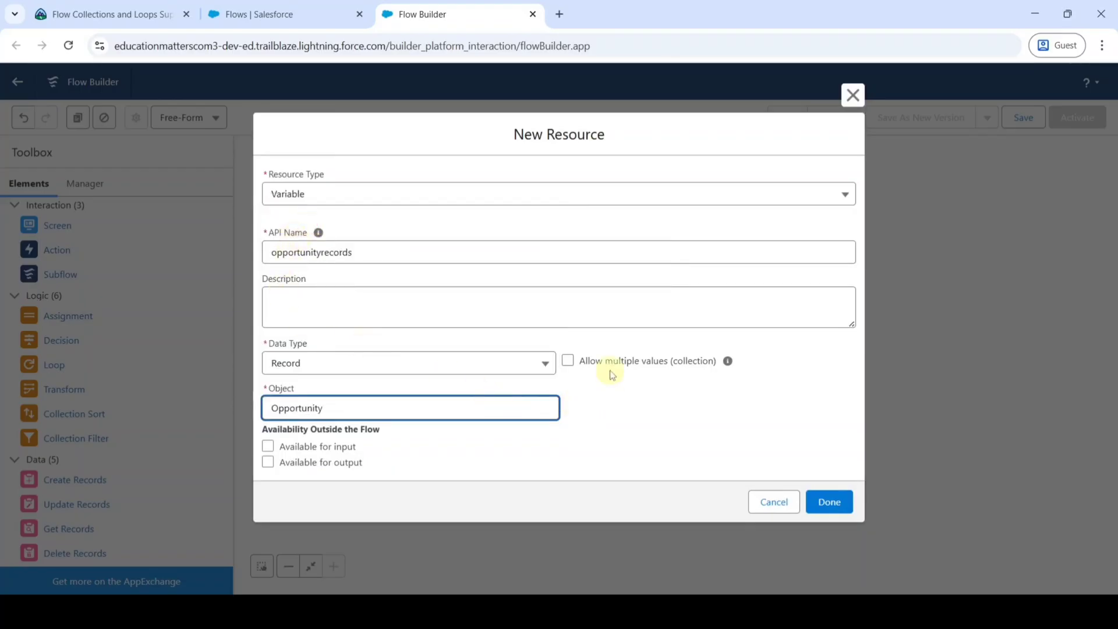
left_click(568, 361)
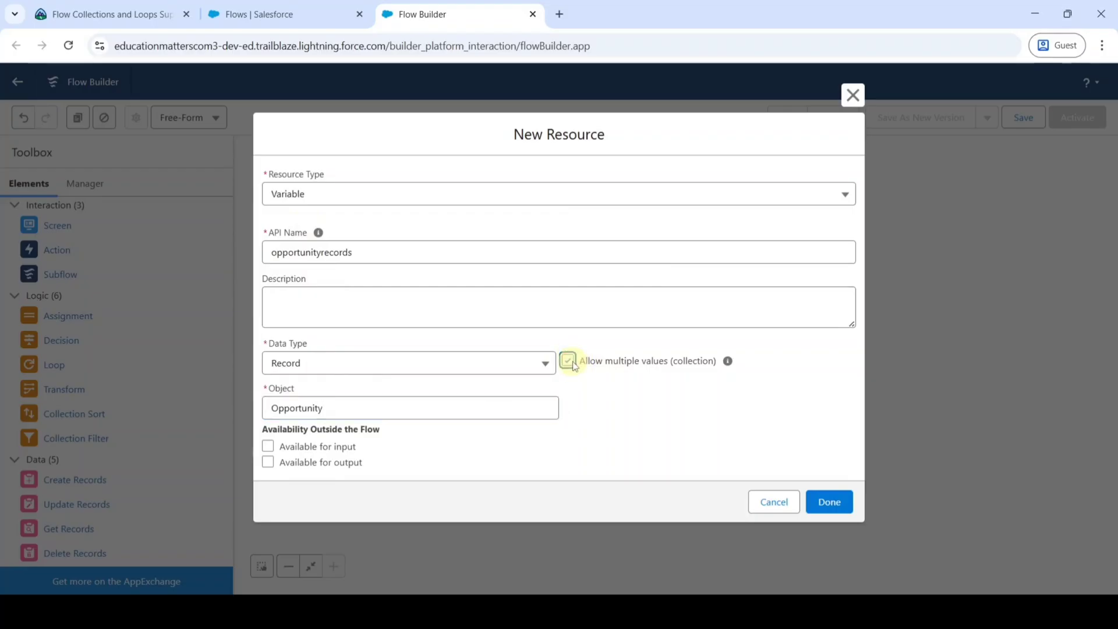
left_click(832, 503)
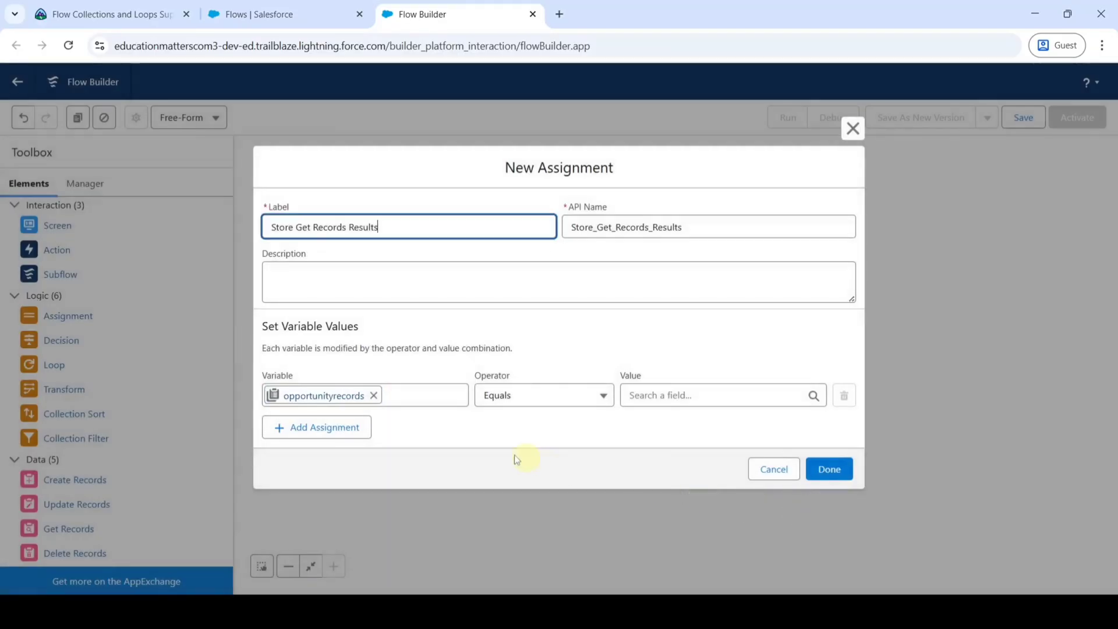
Set the assignment value to 'Opportunities from get opportunity'
left_click(418, 427)
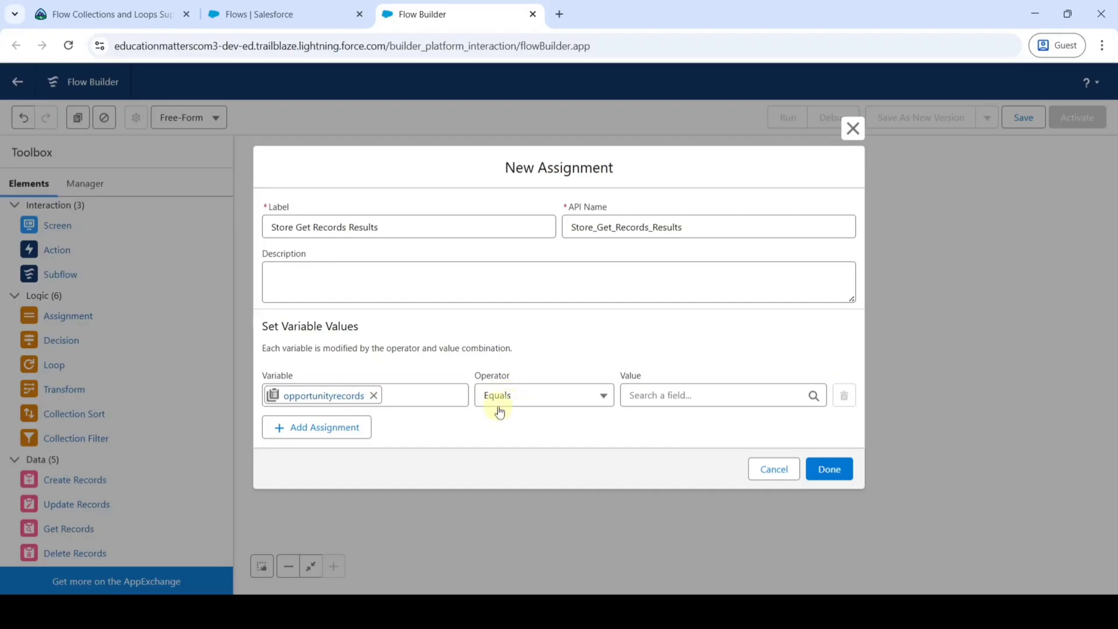
left_click(653, 394)
type("opp")
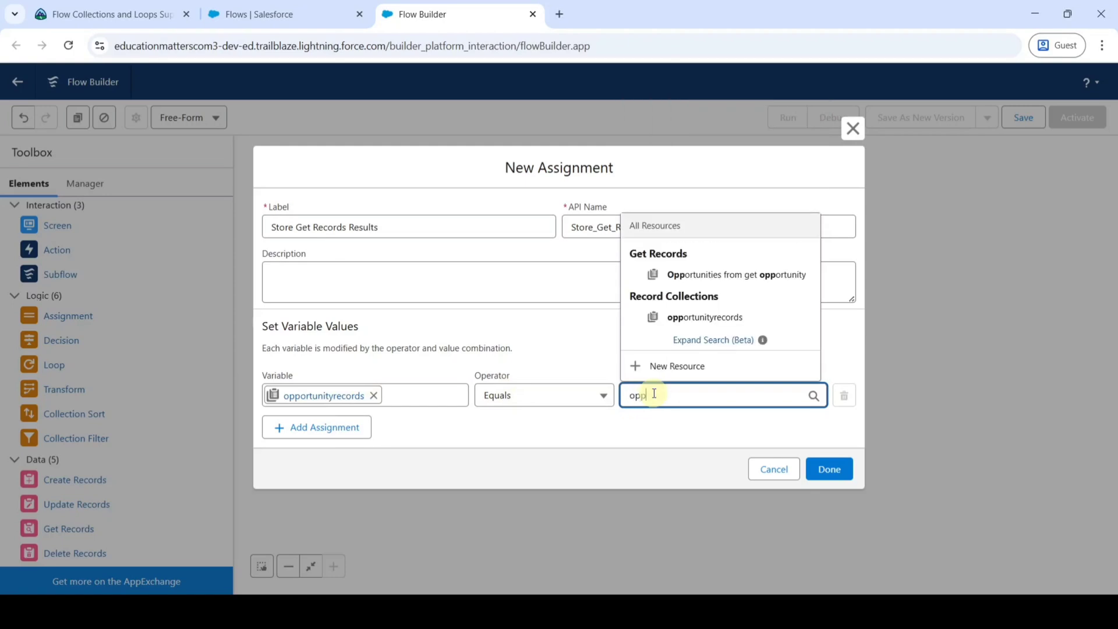
left_click(701, 274)
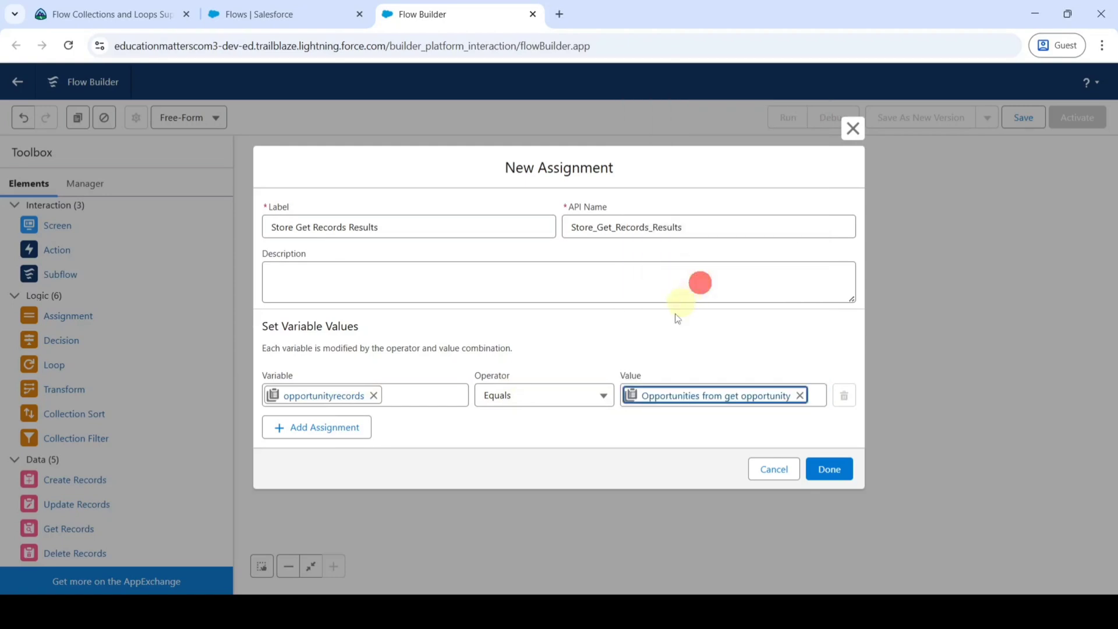
left_click(661, 431)
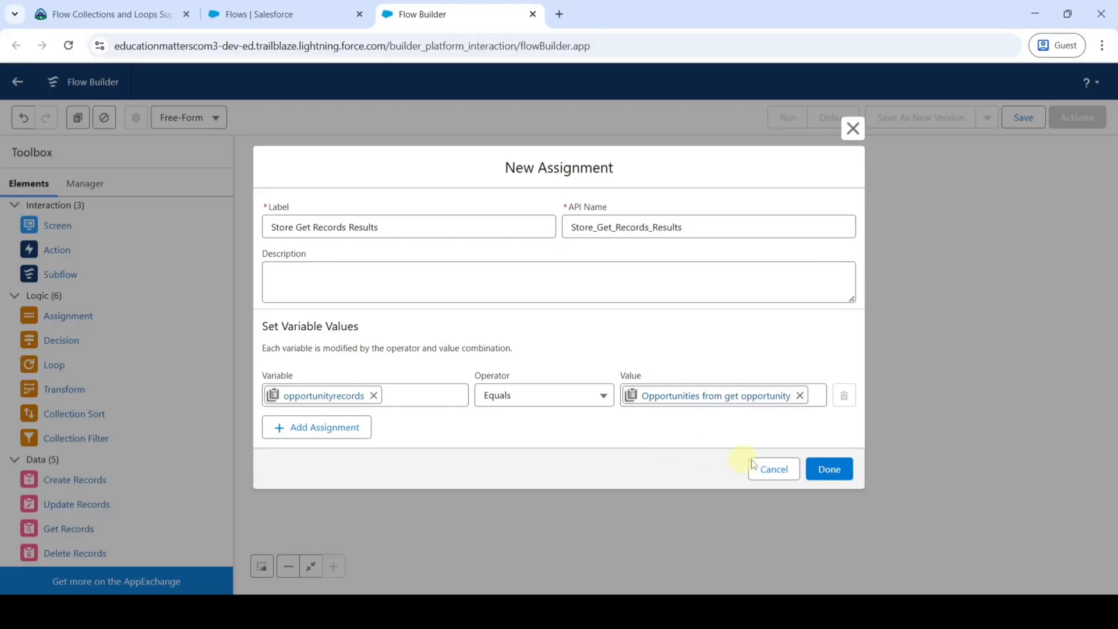
Save the assignment, move it below Get Records, and connect Get Records to it
left_click(830, 468)
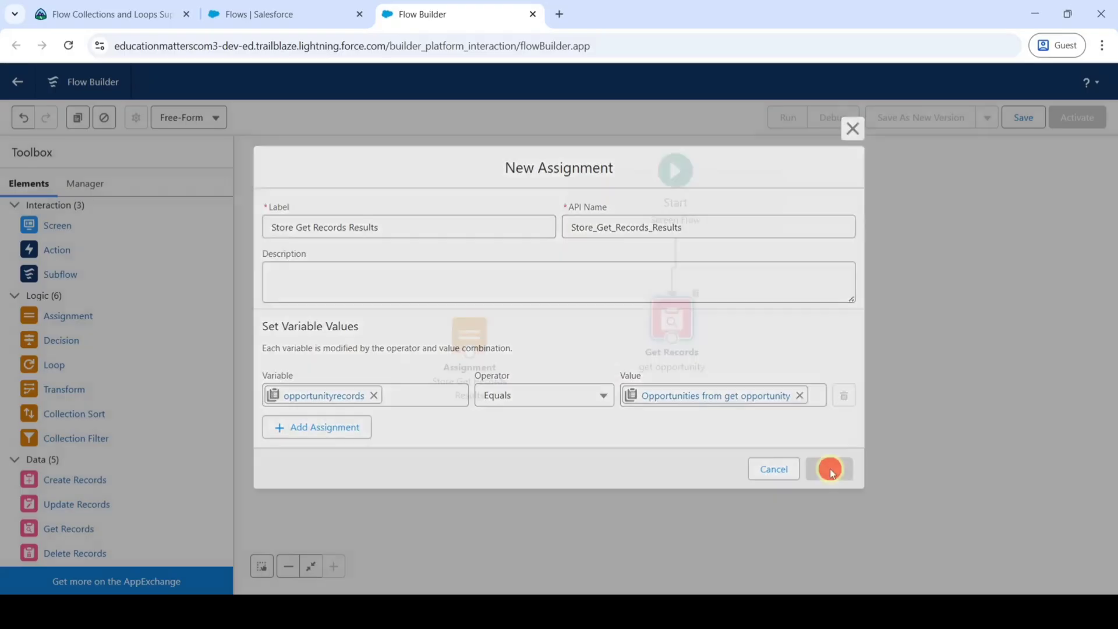
left_click(477, 329)
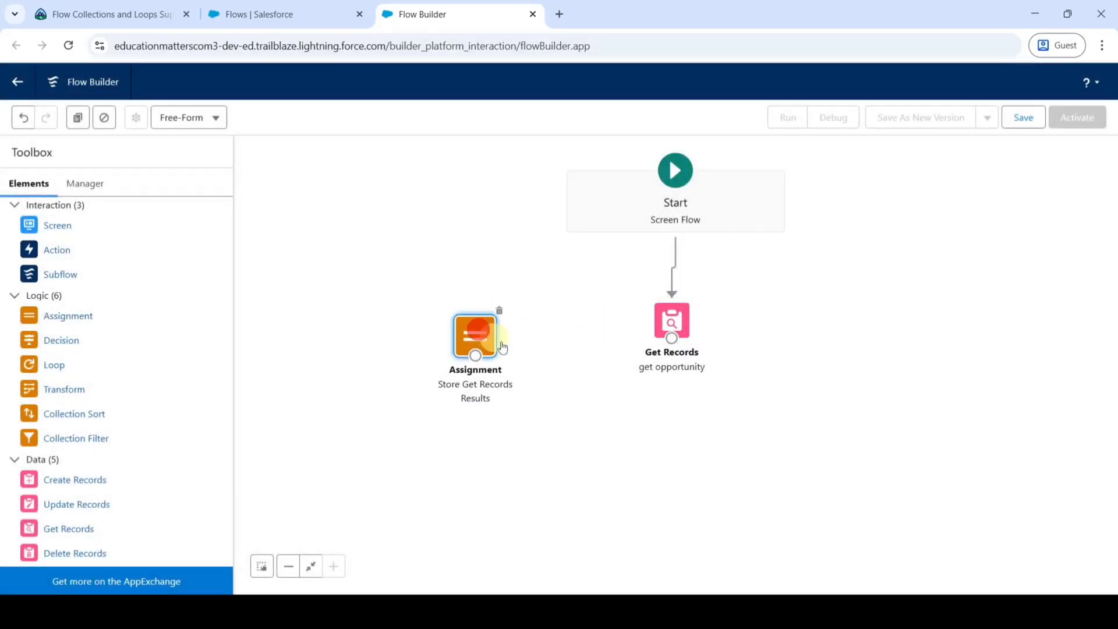
left_click_drag(502, 347, 713, 425)
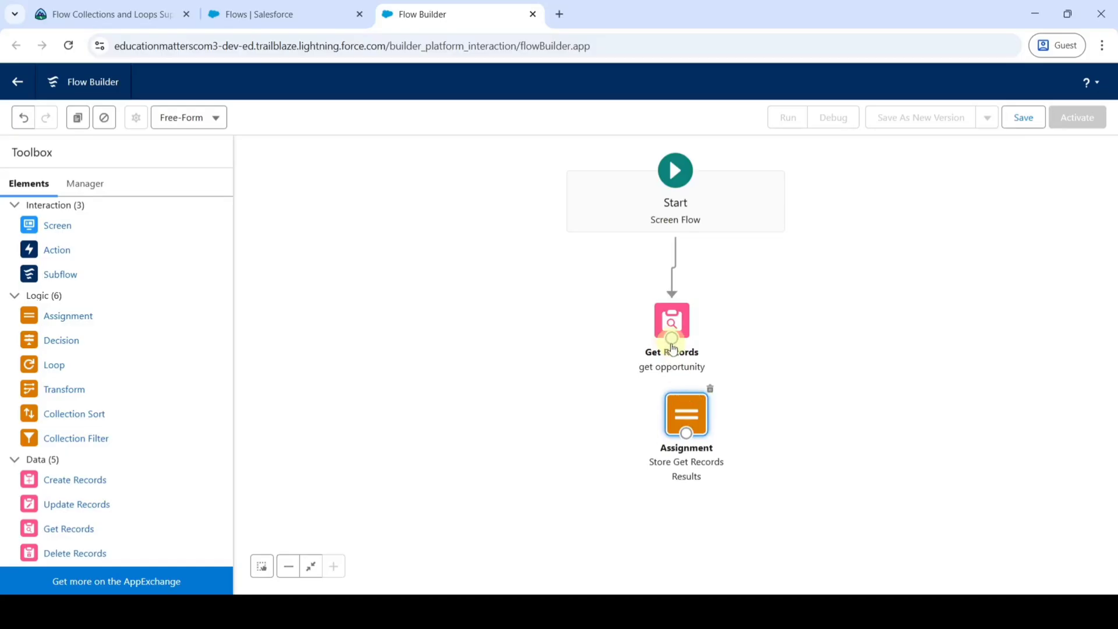
left_click_drag(672, 343, 685, 393)
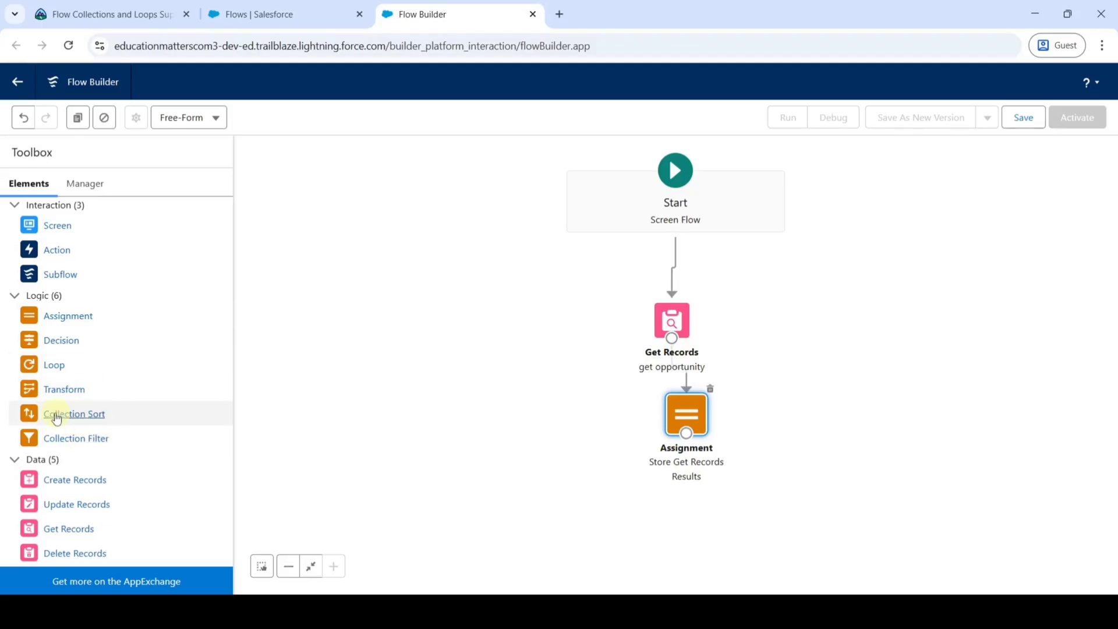
Add a Collection Sort labelled 'opportunities sort' ordering opportunityrecords by Name
left_click_drag(56, 417, 392, 341)
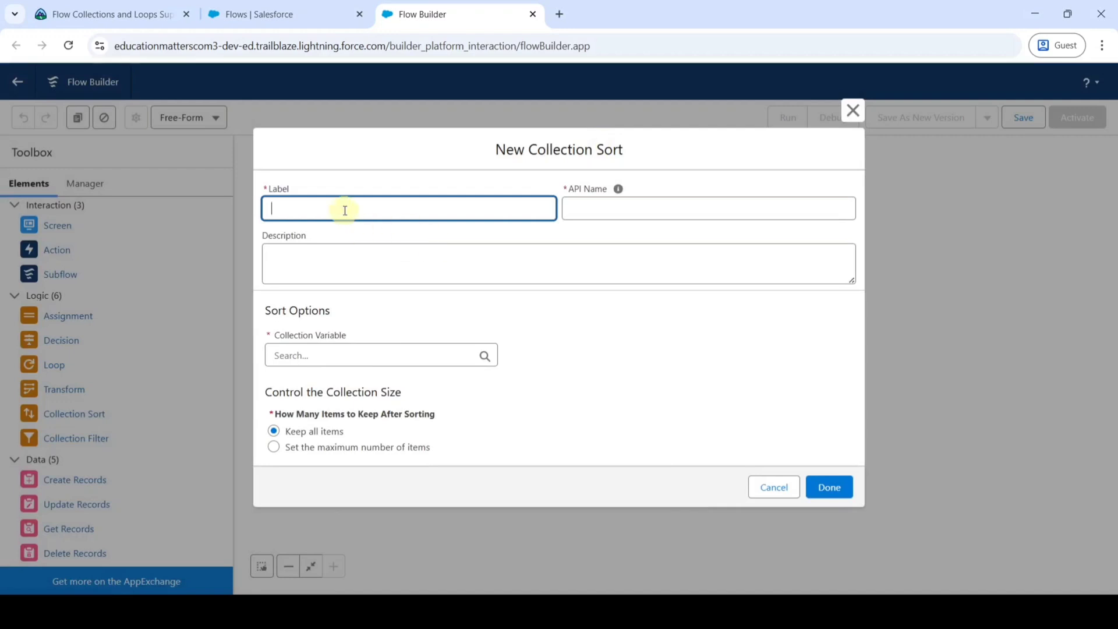
left_click(338, 209)
left_click(327, 179)
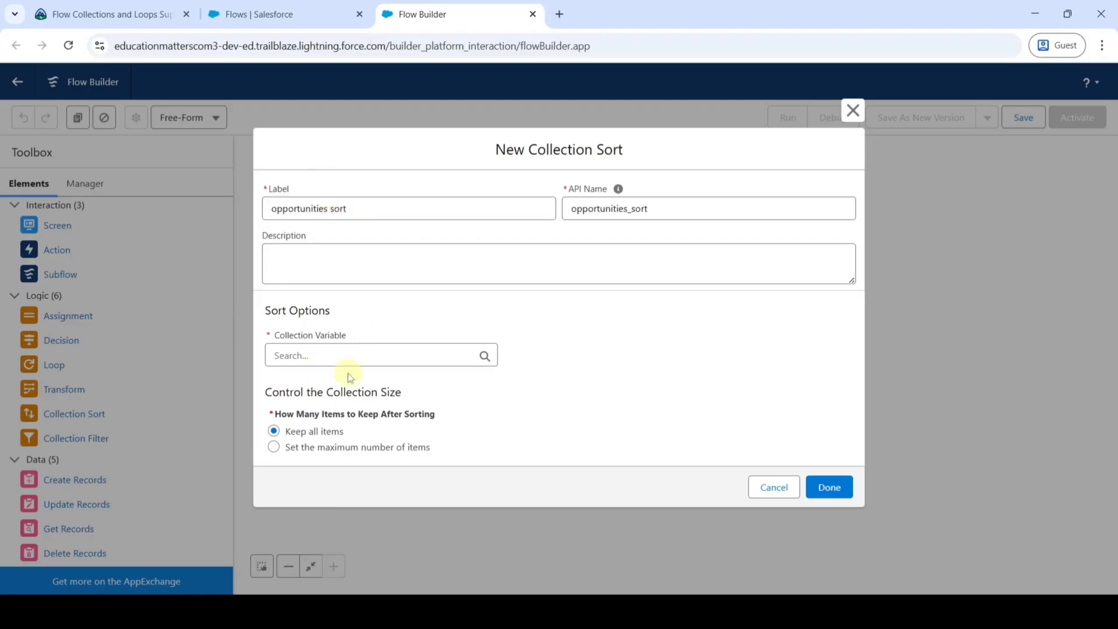
left_click(337, 355)
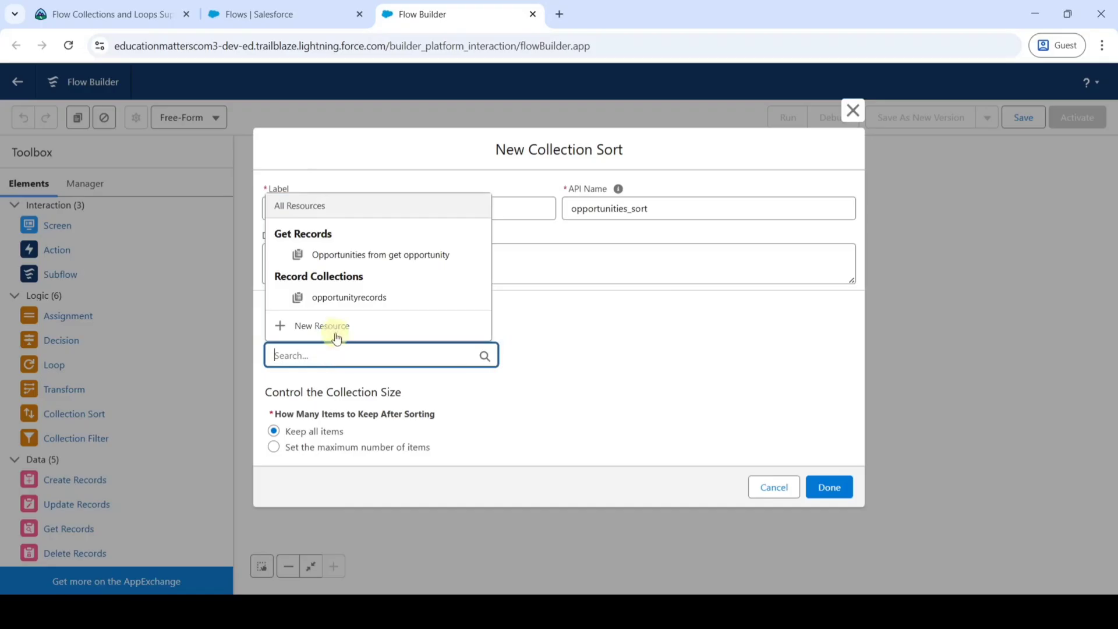
left_click(324, 297)
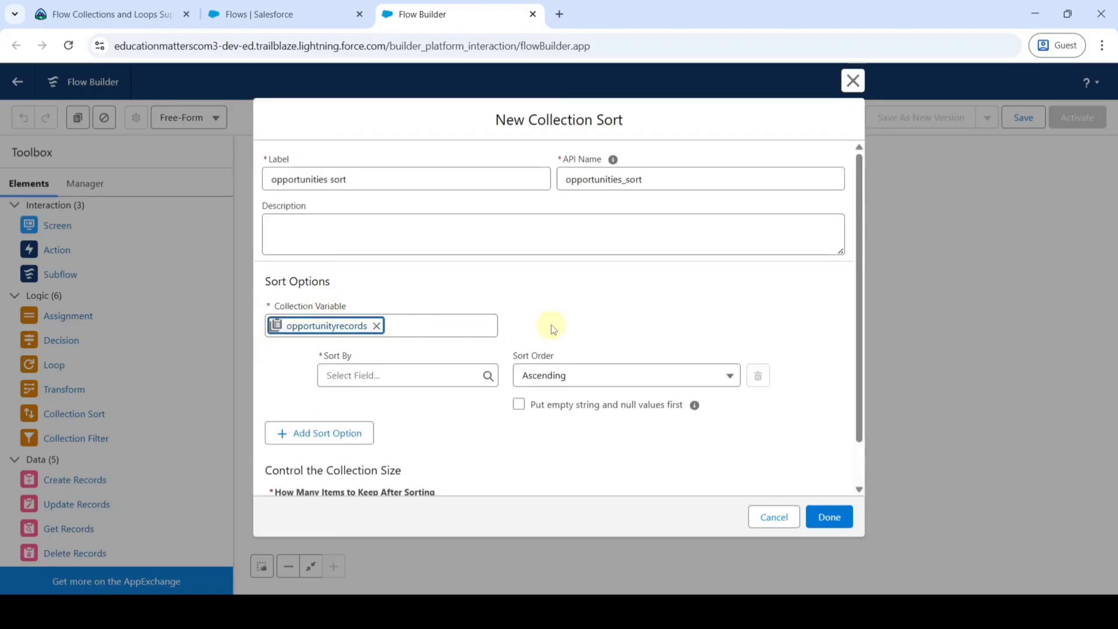
scroll(549, 324, "down", 2)
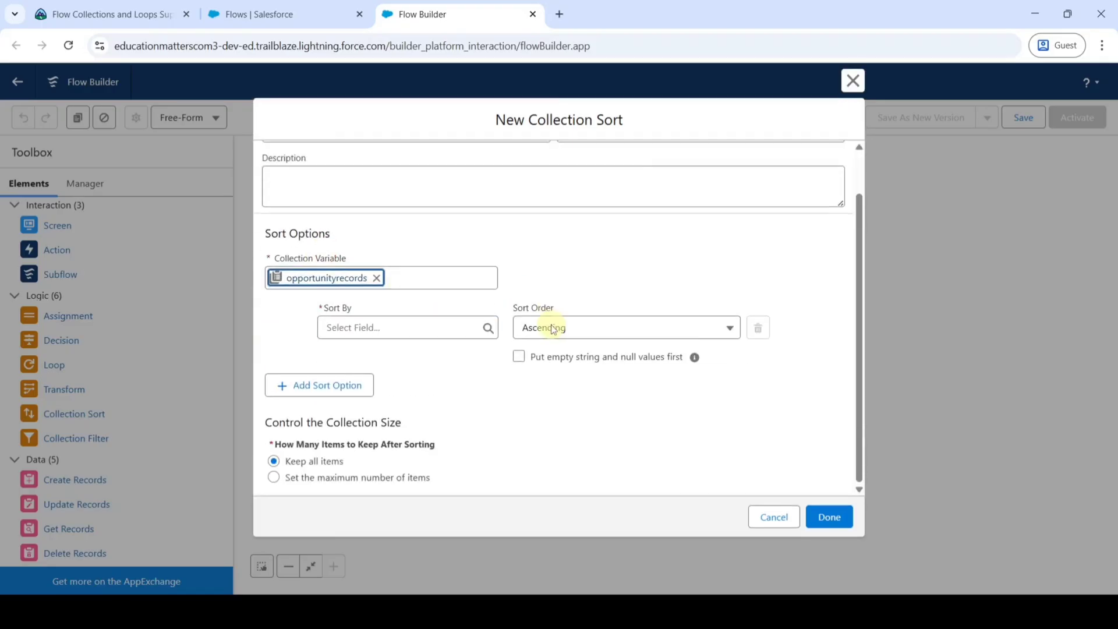
left_click(351, 326)
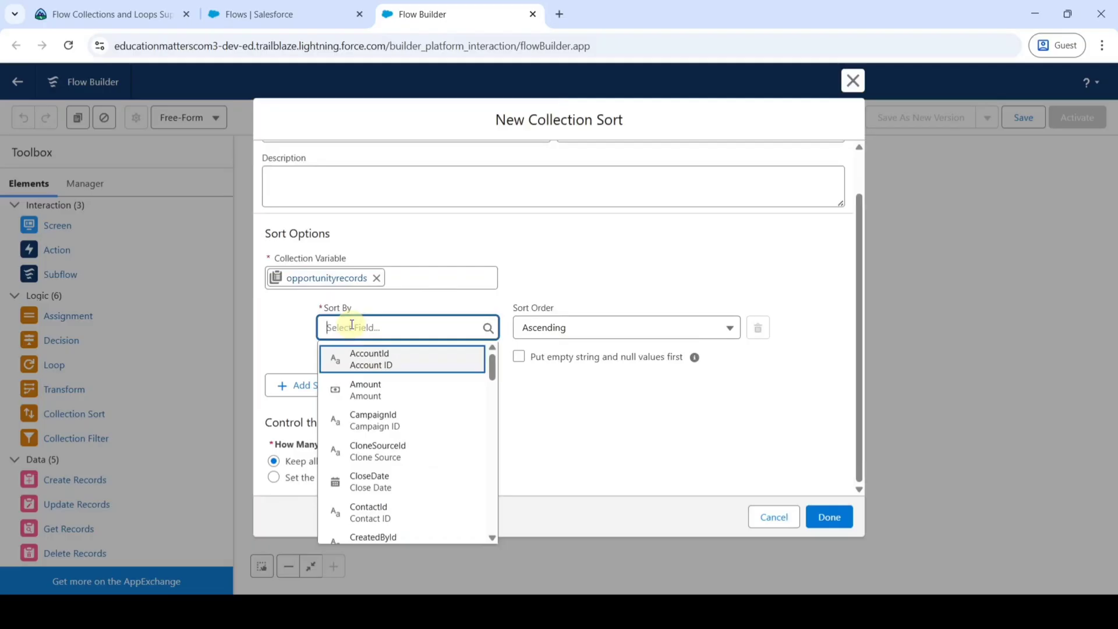
type("name")
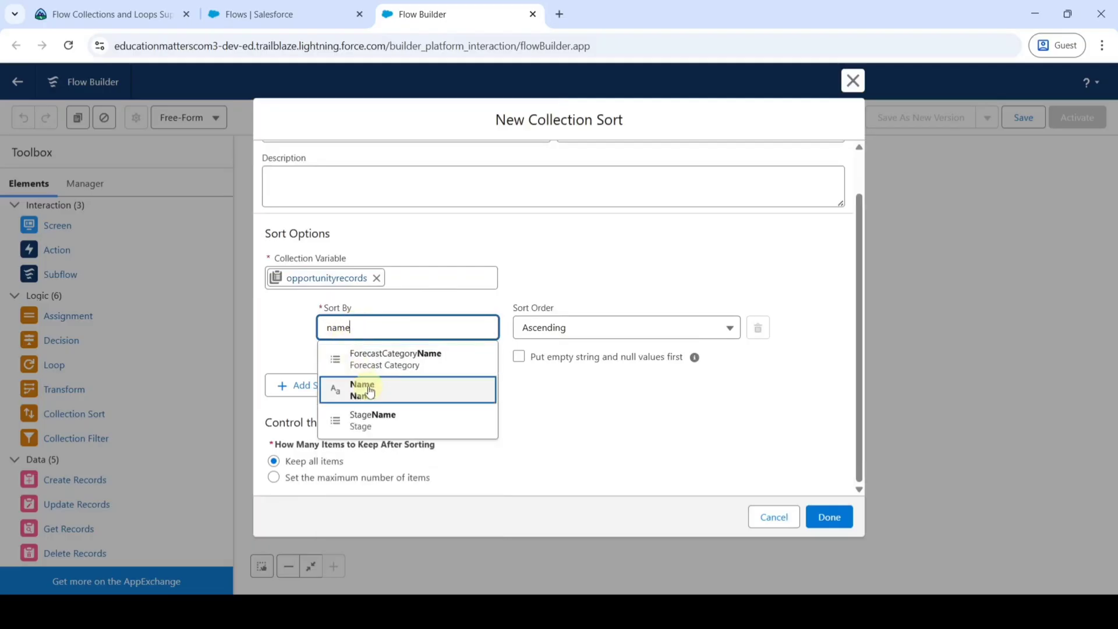
left_click(369, 390)
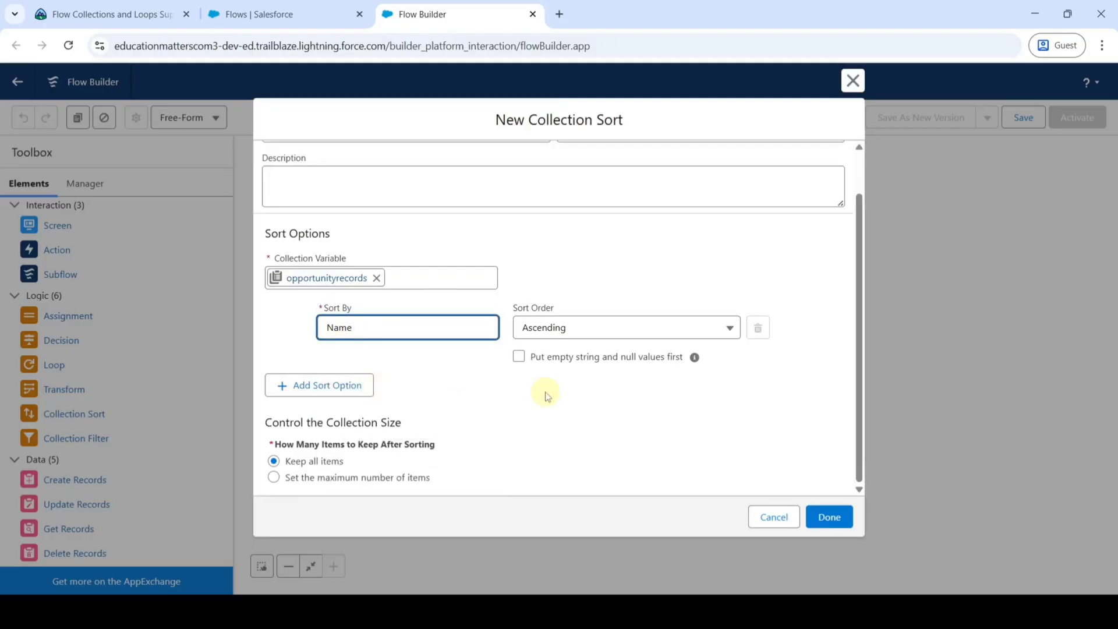
scroll(548, 396, "up", 1)
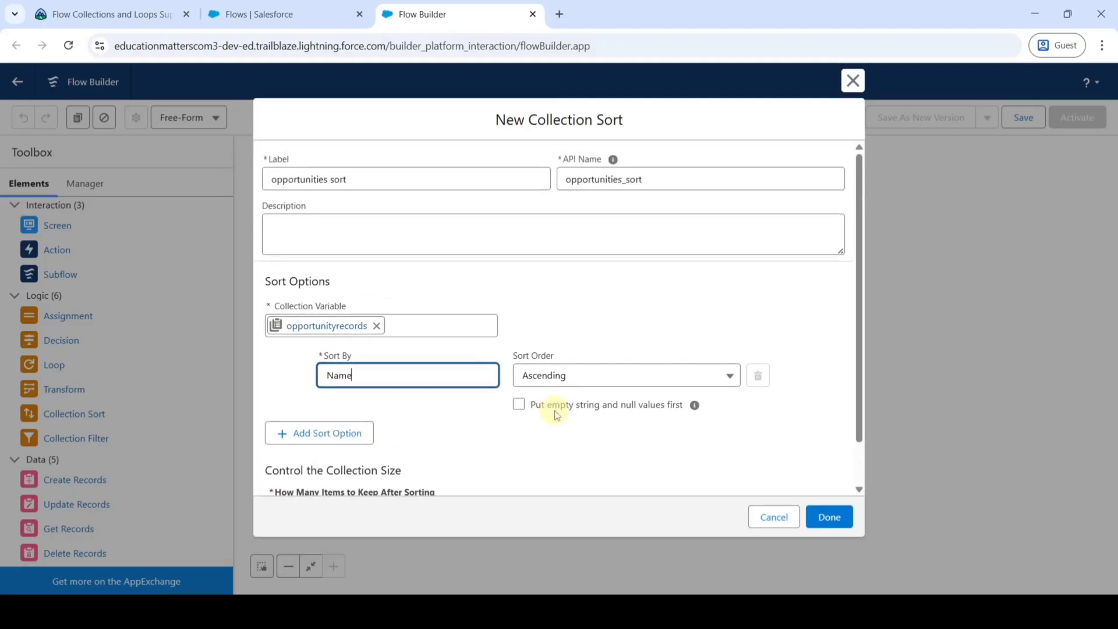
left_click(837, 523)
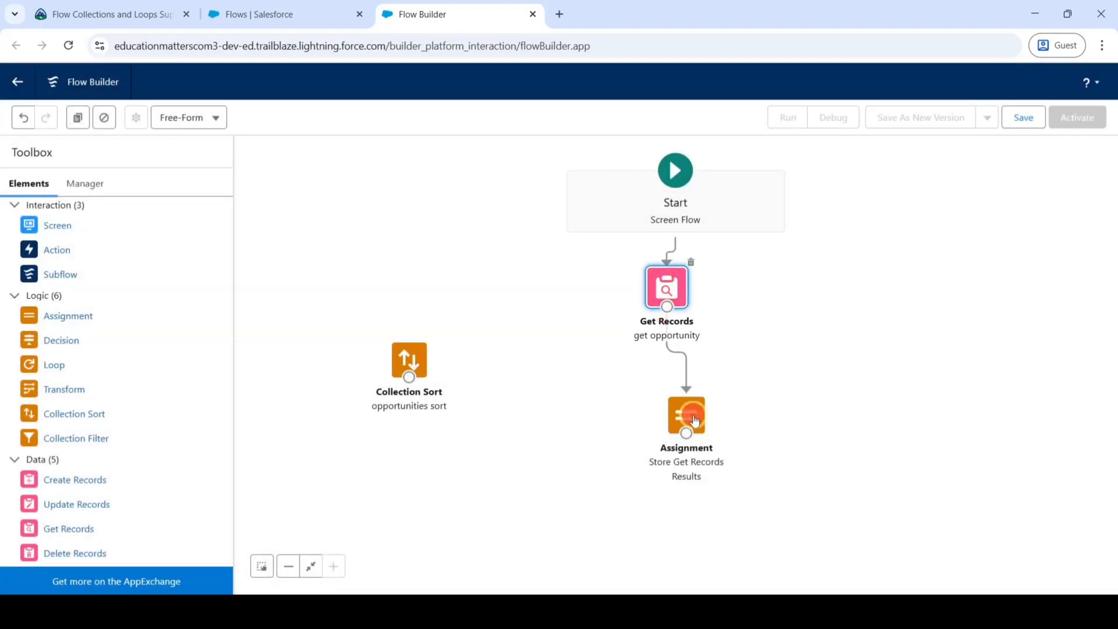
Place the sort below the Assignment and connect the Assignment to it
left_click_drag(690, 417, 665, 379)
left_click_drag(409, 358, 663, 481)
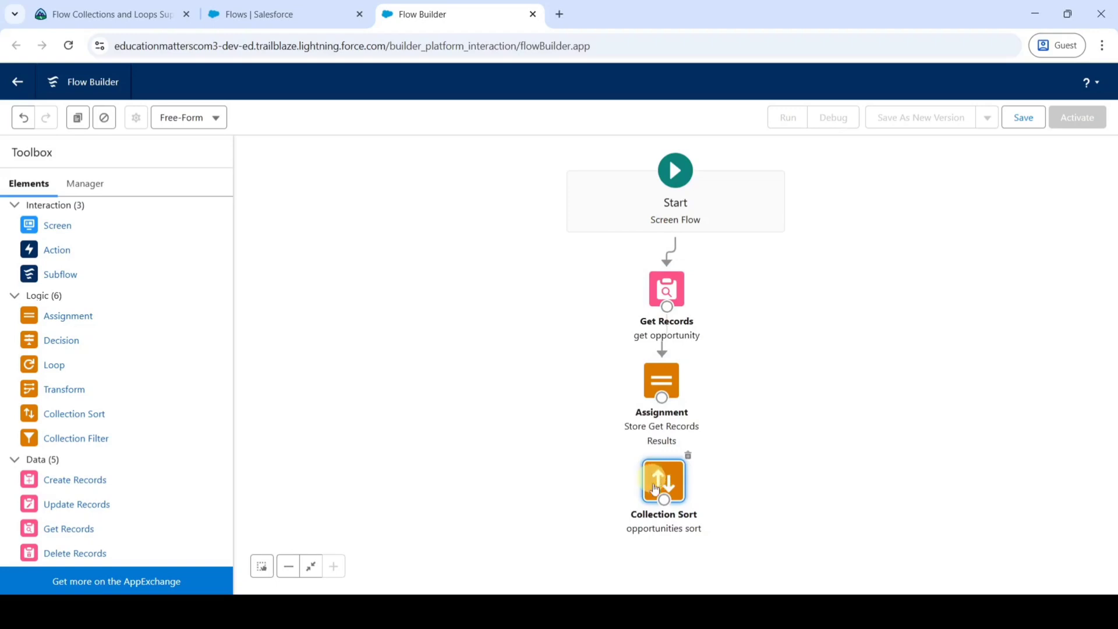
left_click(665, 401)
left_click_drag(664, 401, 670, 471)
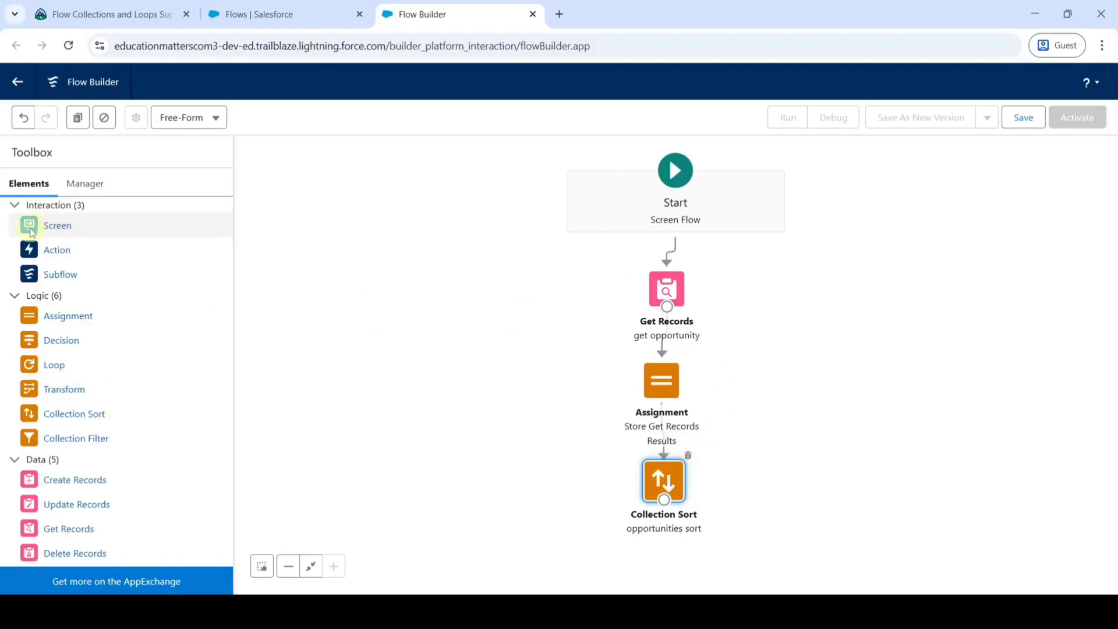
Add a Screen element labelled 'opportunity screen'
left_click_drag(42, 226, 320, 278)
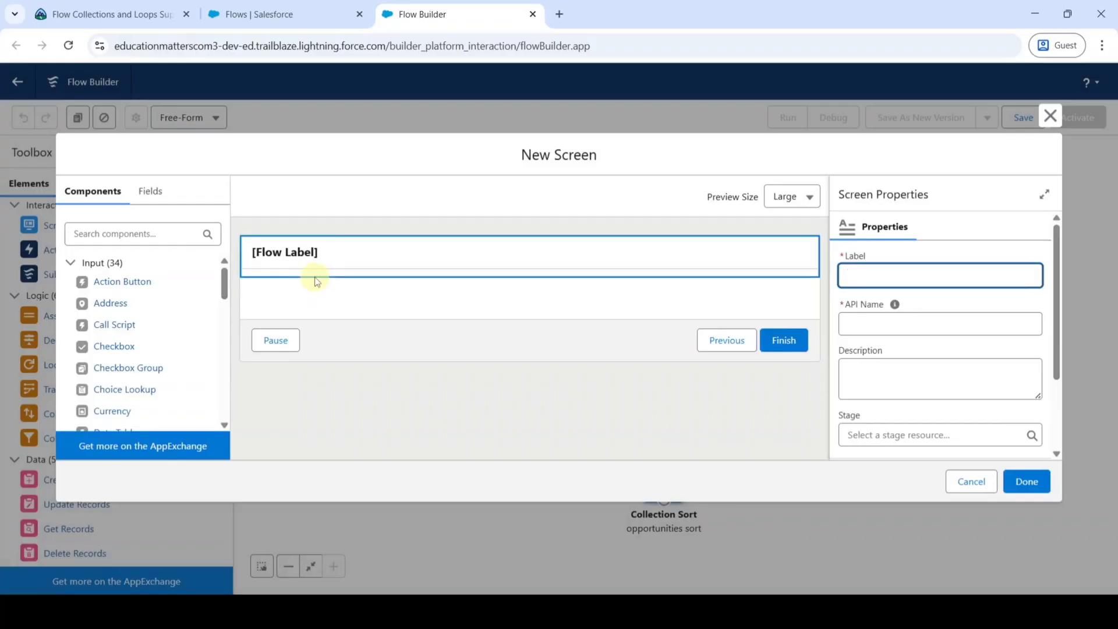
left_click(868, 275)
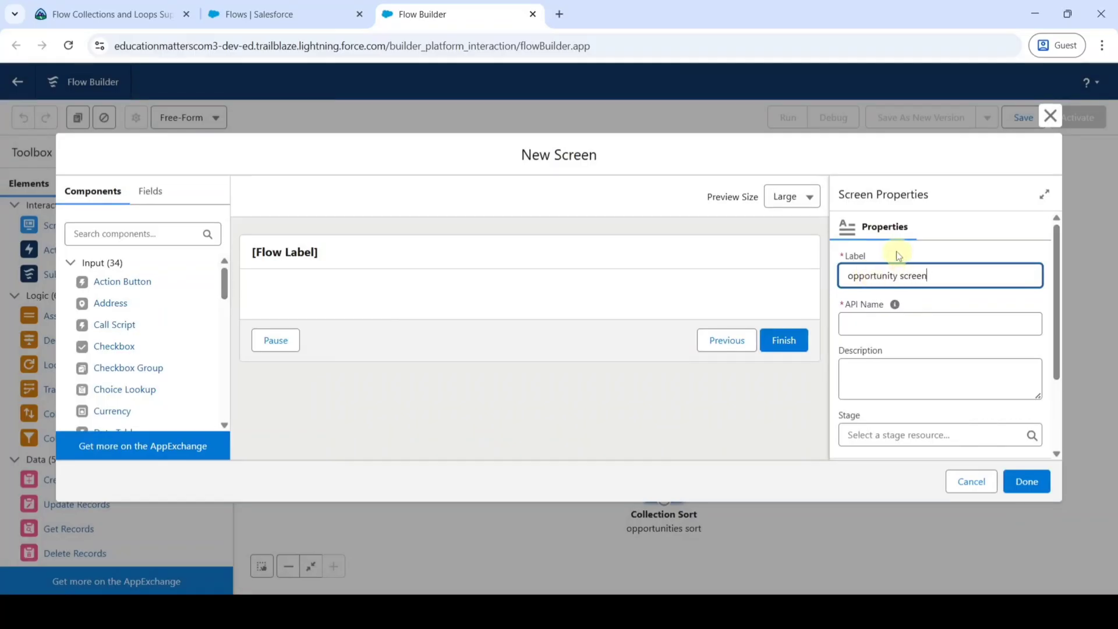
left_click(927, 294)
mouse_move(894, 305)
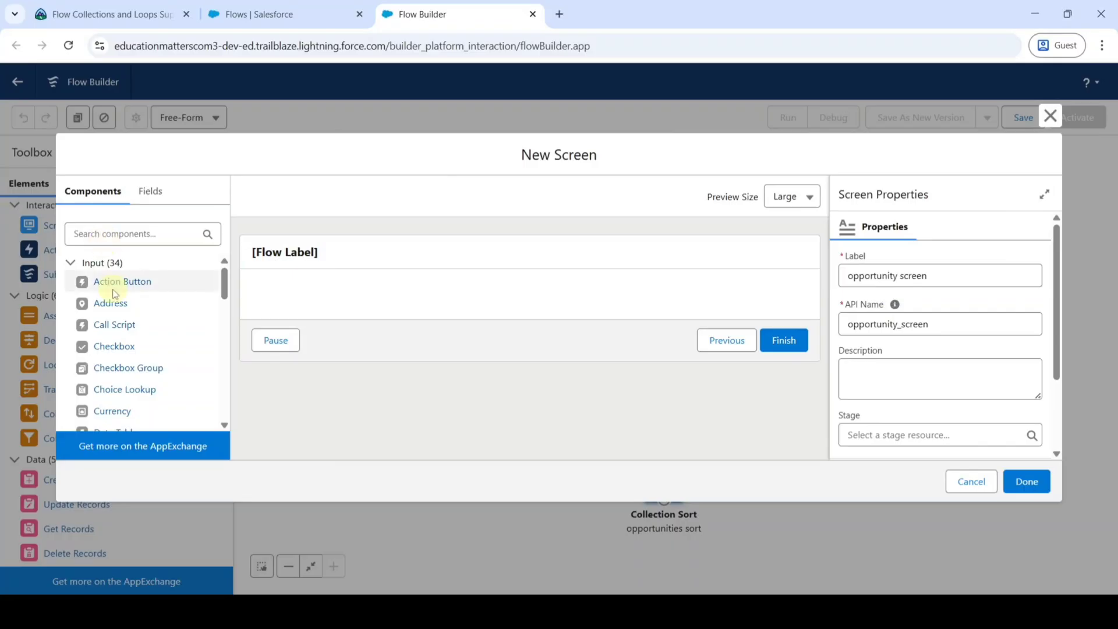
scroll(117, 292, "down", 1)
scroll(117, 294, "down", 1)
Add a Picklist component labelled 'stage list' and start a new choice resource for it
left_click(114, 234)
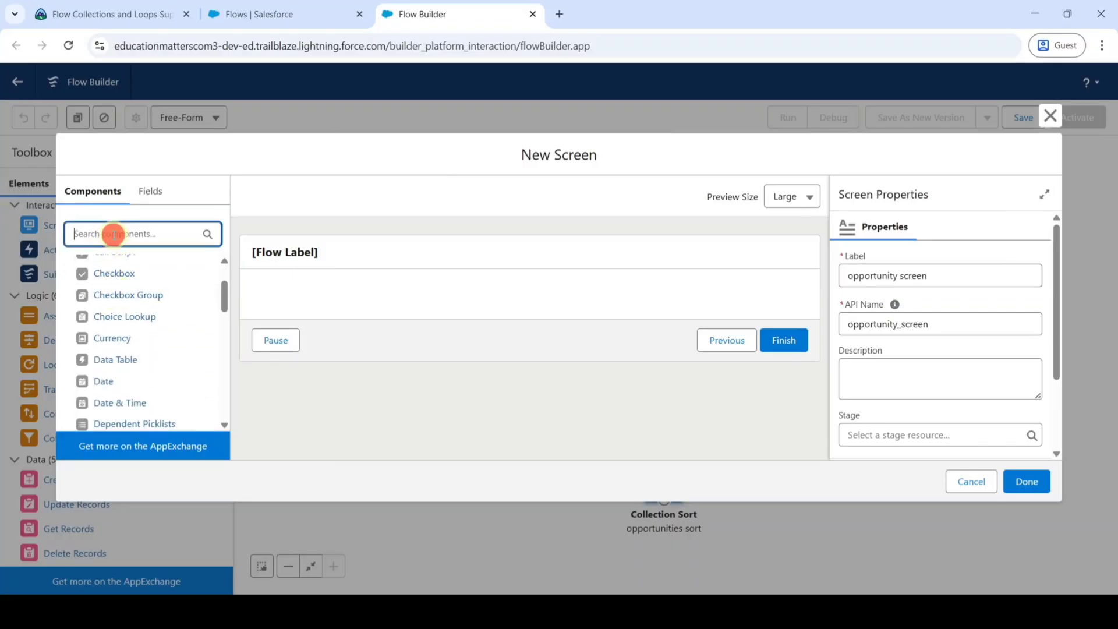
type("pick")
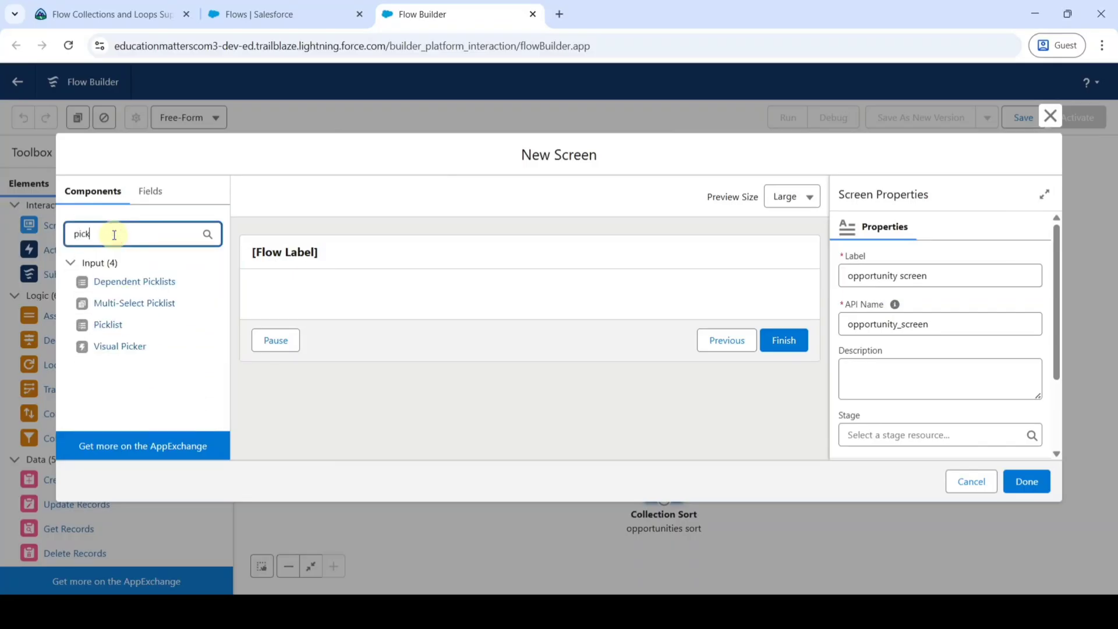
left_click(107, 324)
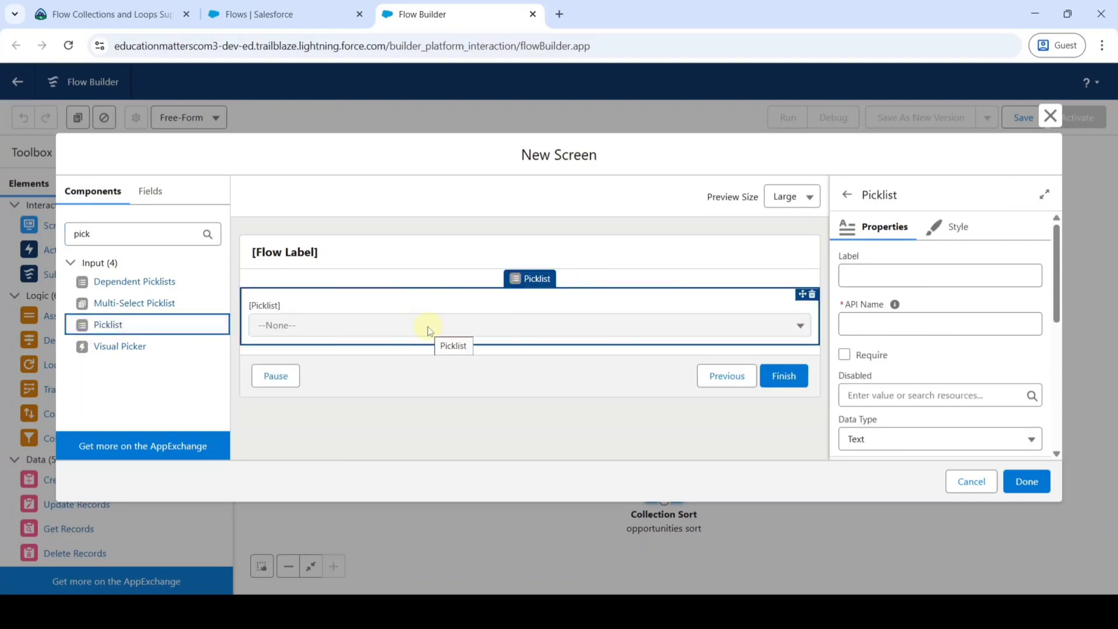
left_click(888, 280)
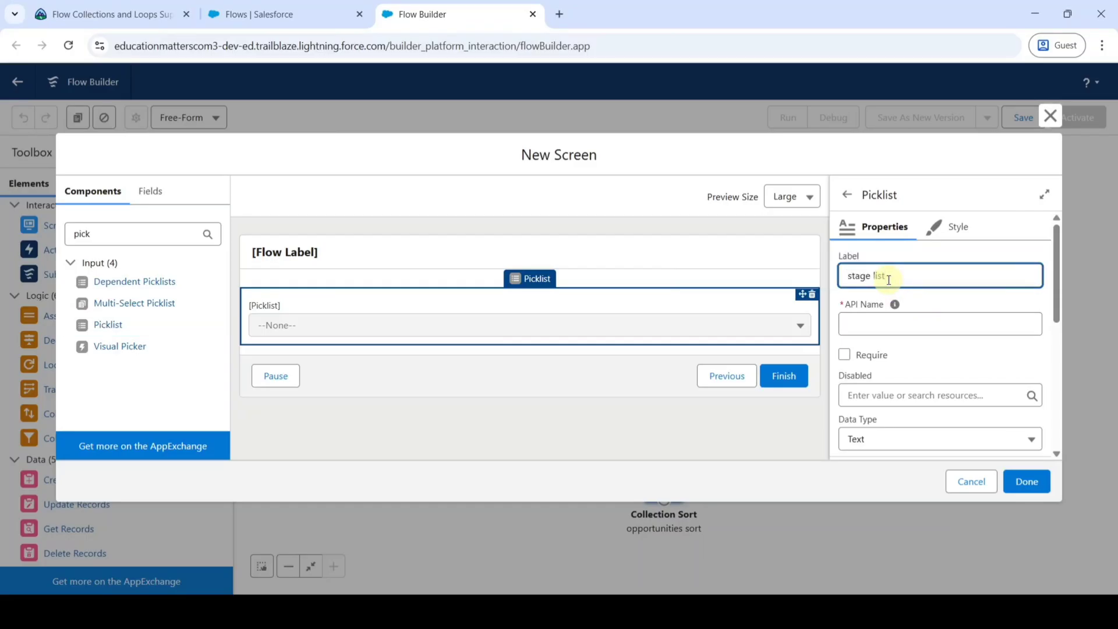
left_click(895, 251)
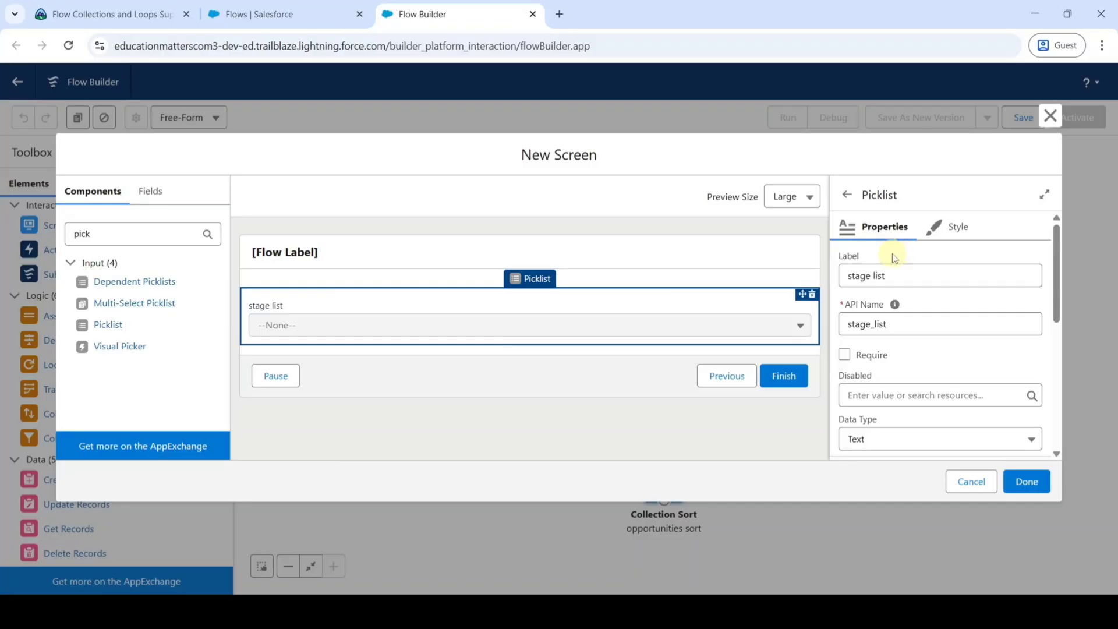
scroll(912, 309, "down", 3)
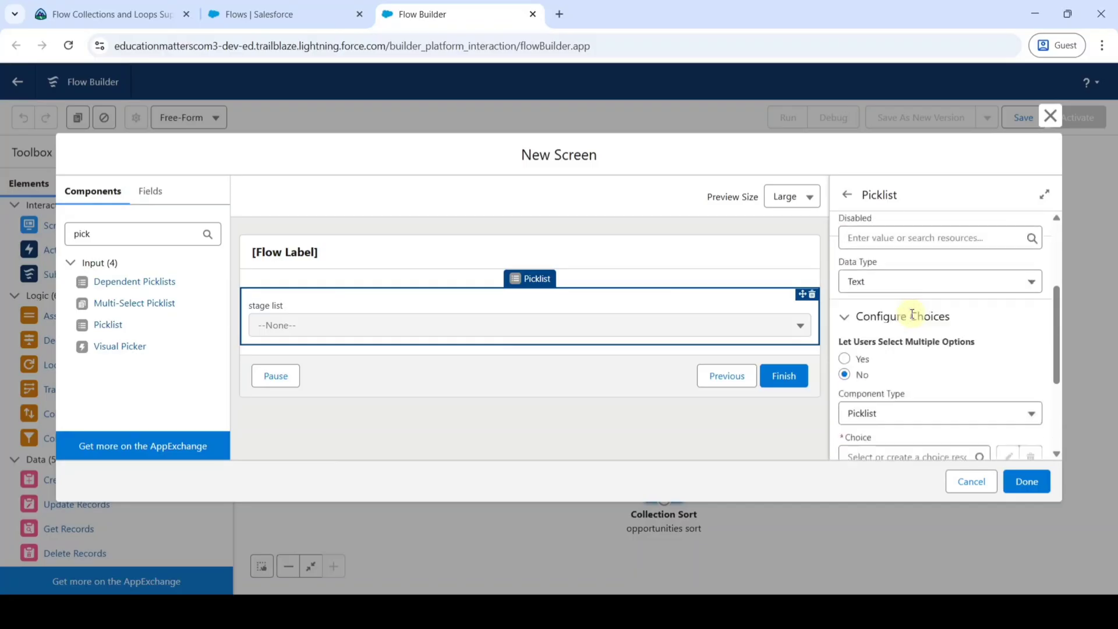
scroll(912, 315, "down", 1)
scroll(913, 317, "down", 1)
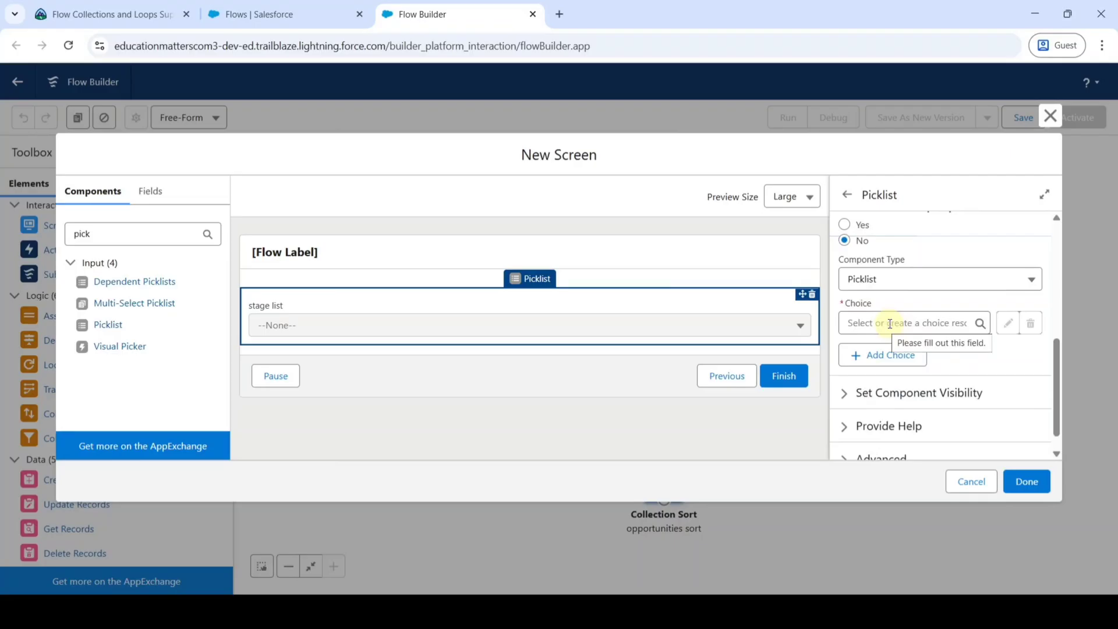
left_click(890, 324)
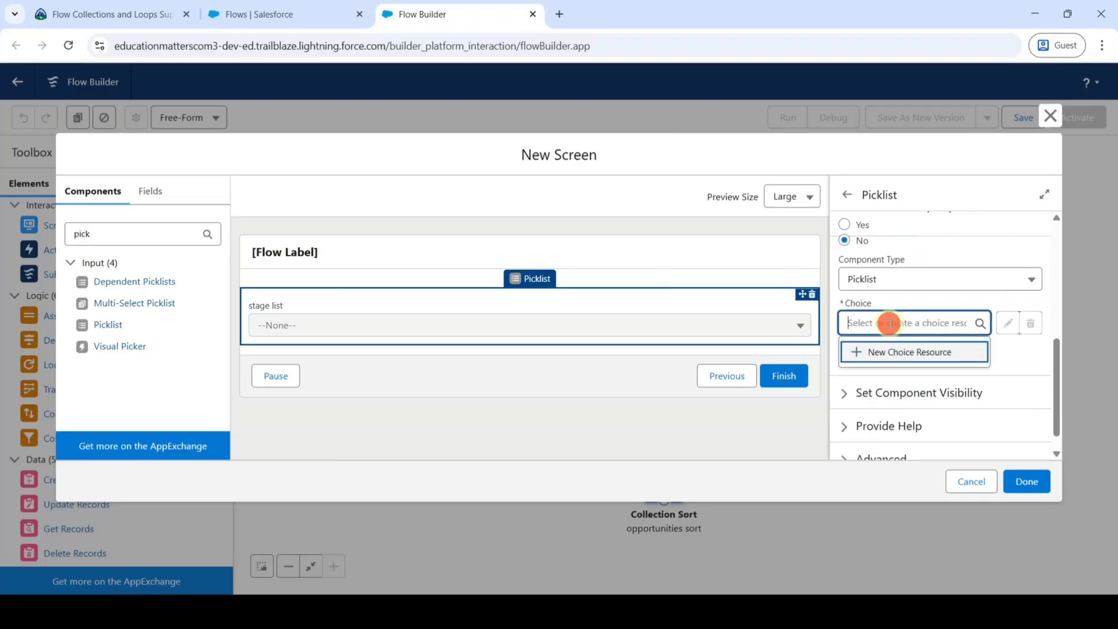
left_click(905, 355)
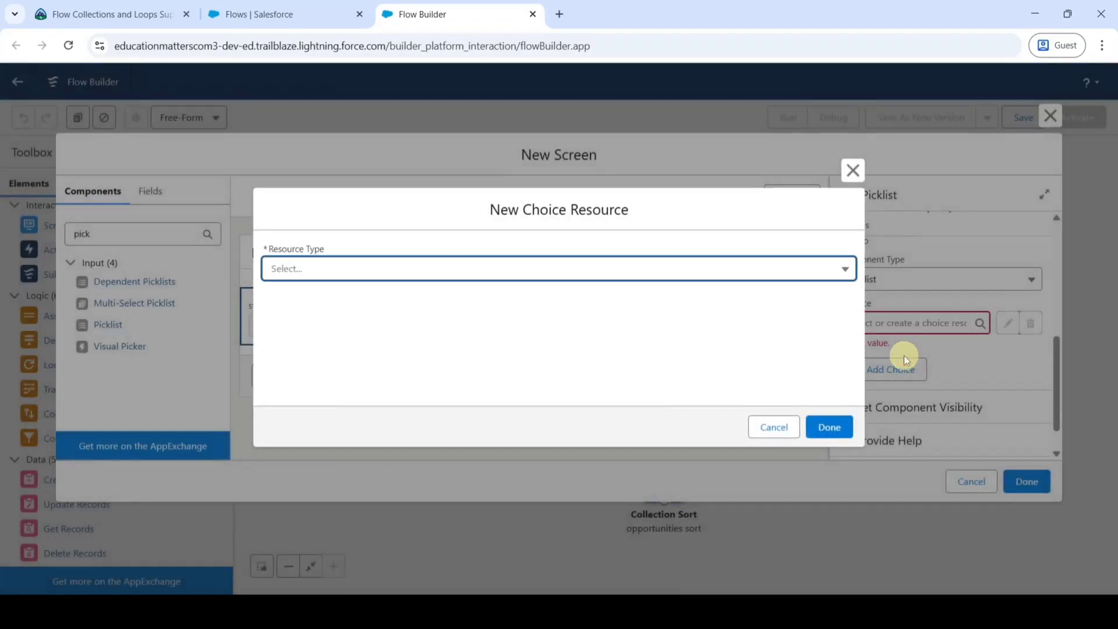
Make the new resource a Picklist Choice Set with API name stagename
left_click(306, 272)
left_click(350, 393)
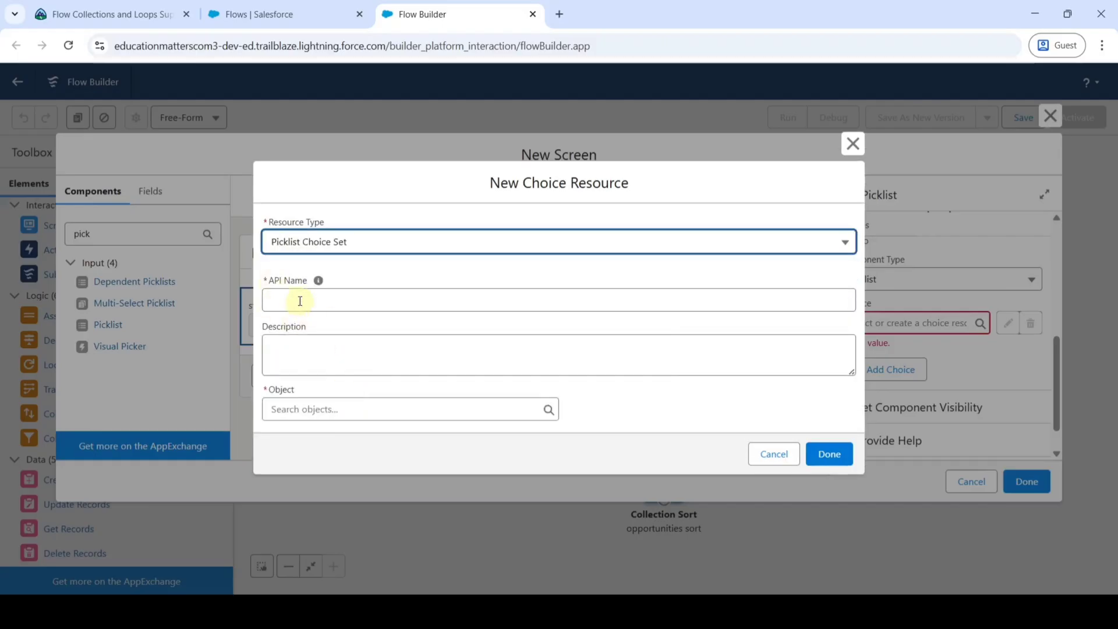
left_click(293, 301)
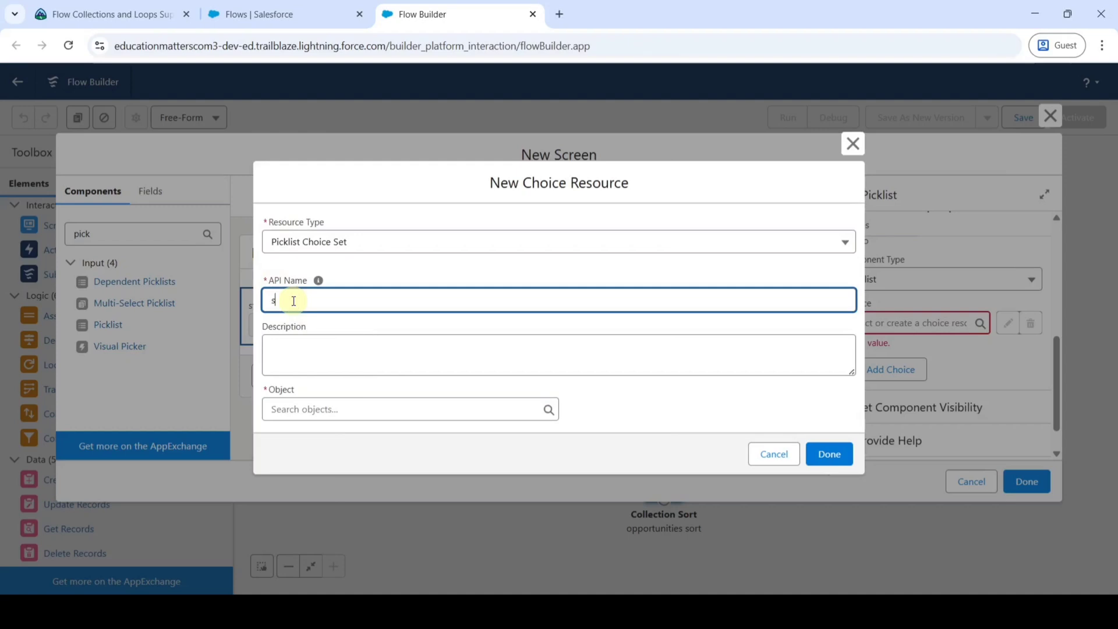
type("stagename")
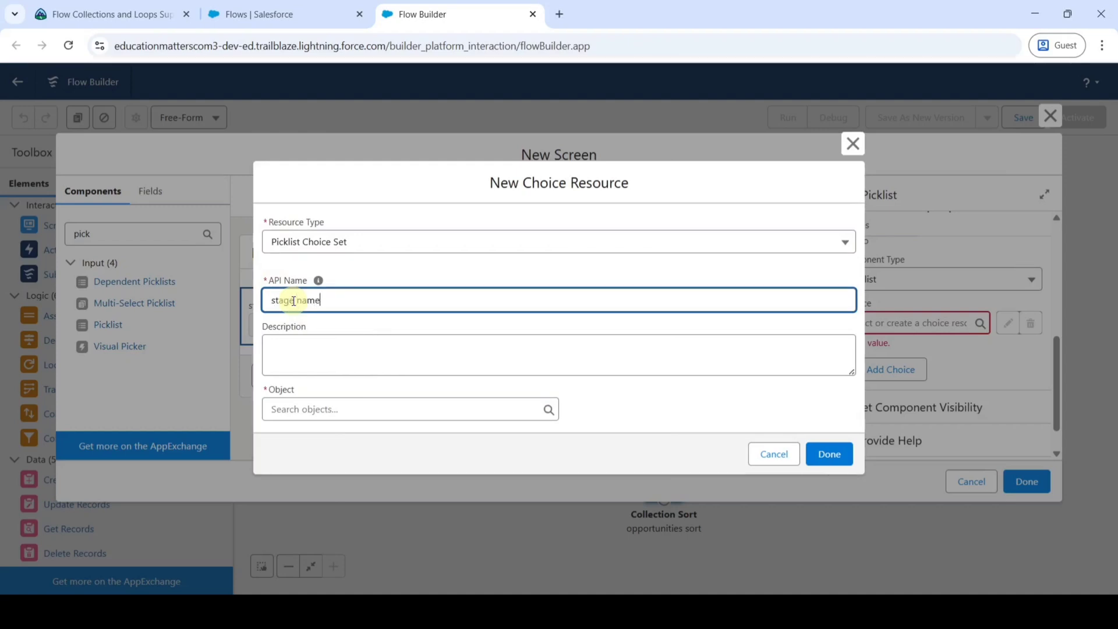
left_click(362, 278)
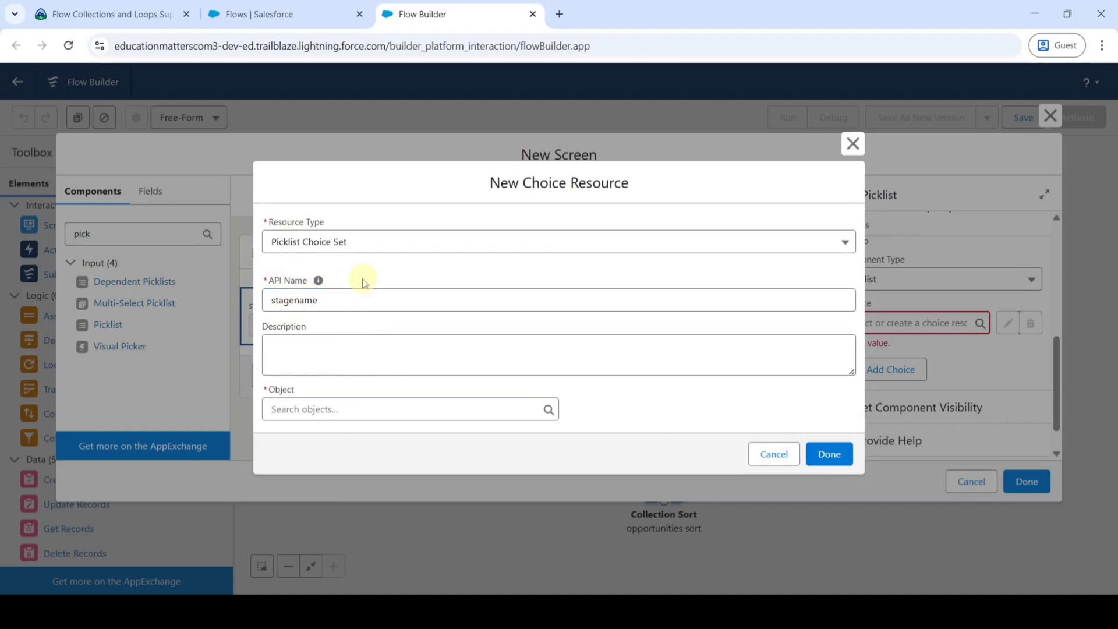
Base stagename on the Opportunity StageName field with Picklist data type, and save it
left_click(298, 410)
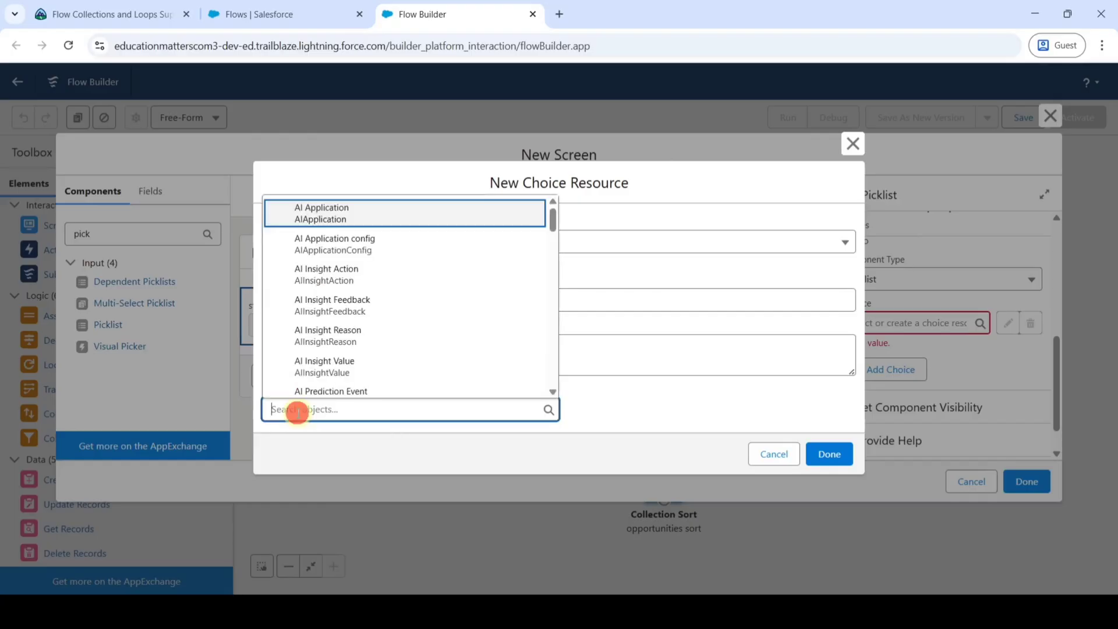
type("opport")
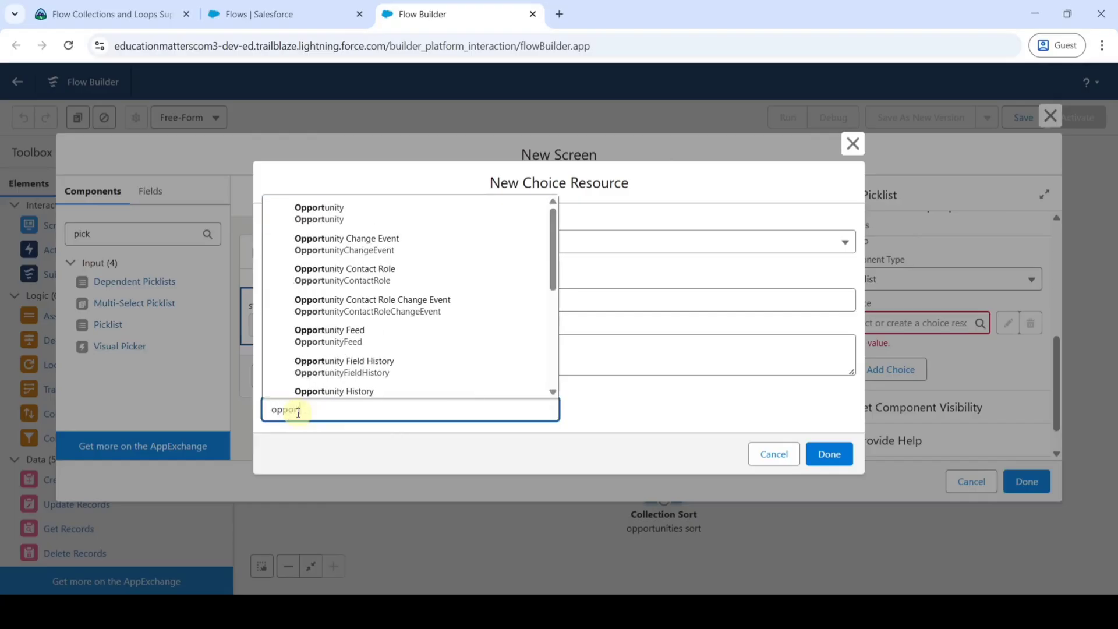
left_click(312, 208)
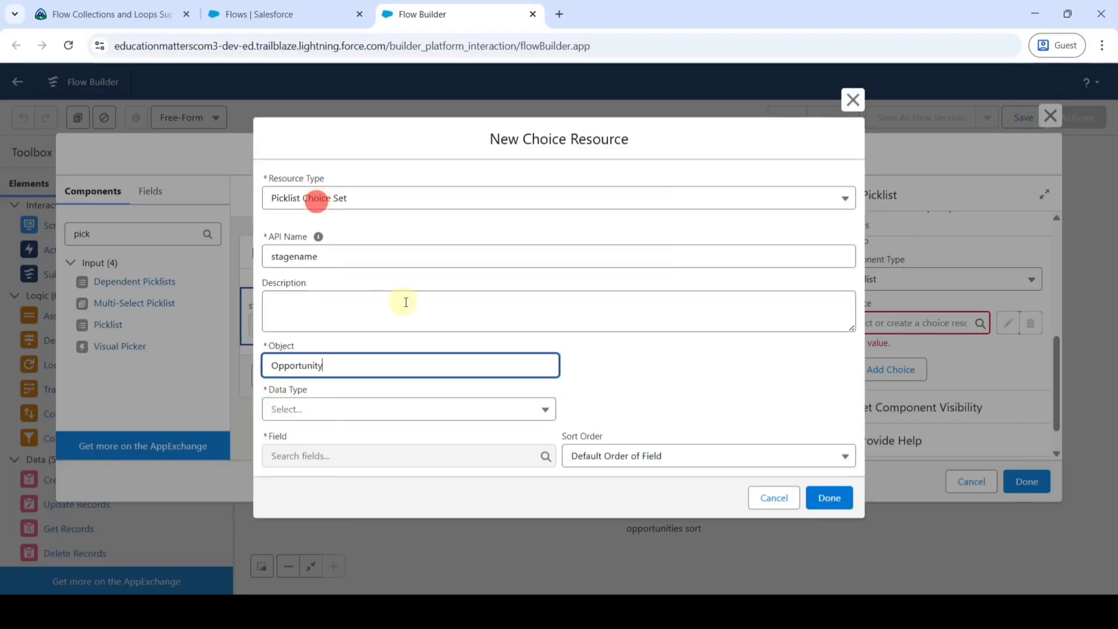
left_click(290, 408)
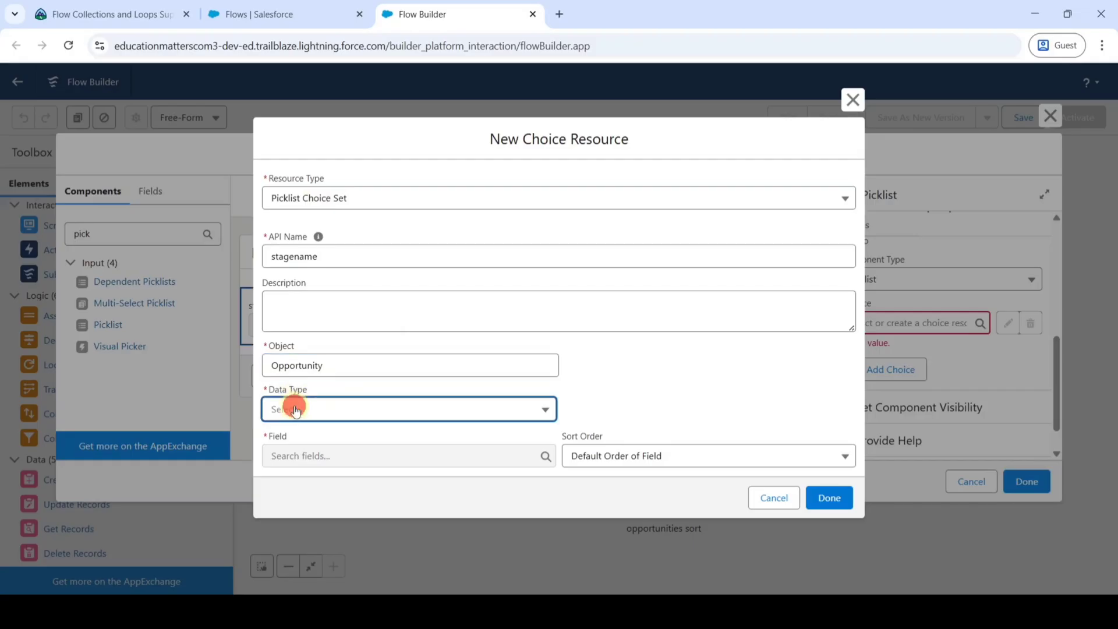
left_click(310, 444)
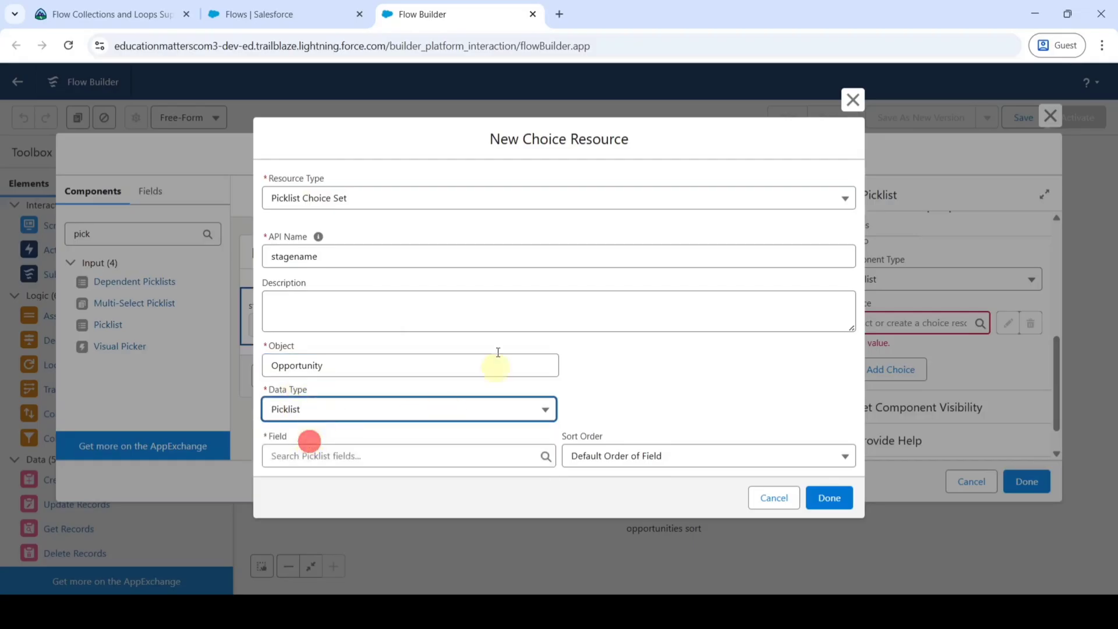
left_click(311, 457)
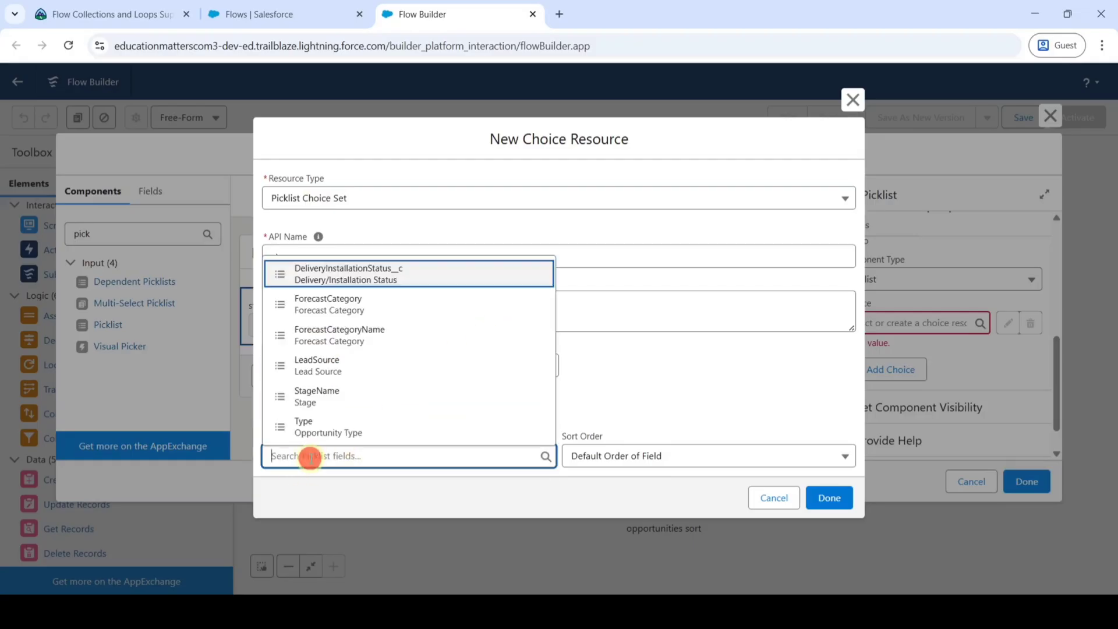
type("sta")
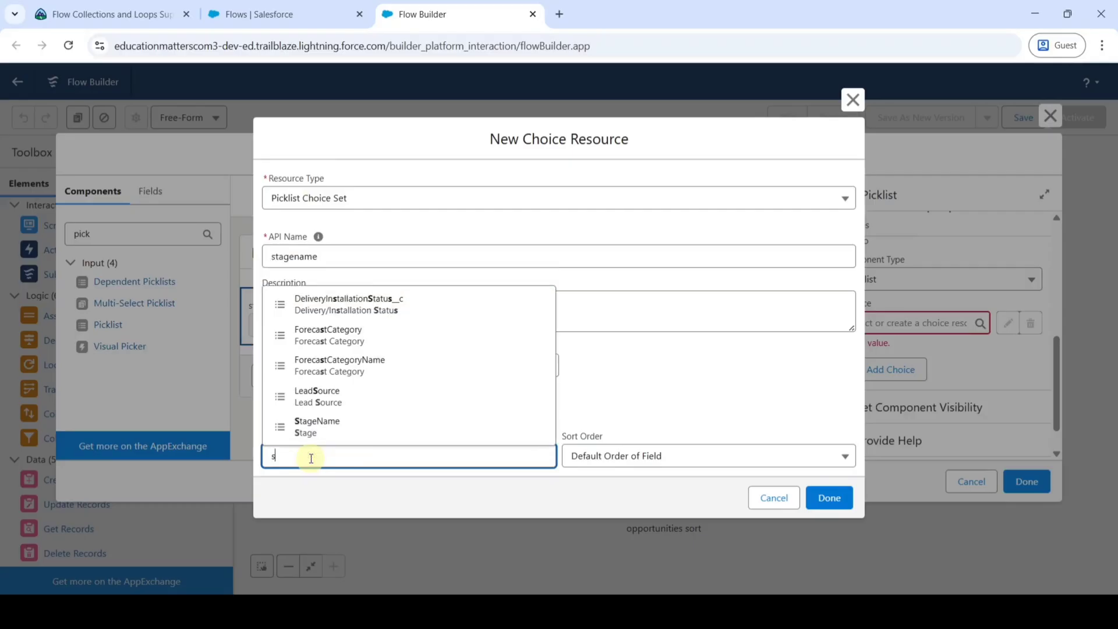
left_click(305, 430)
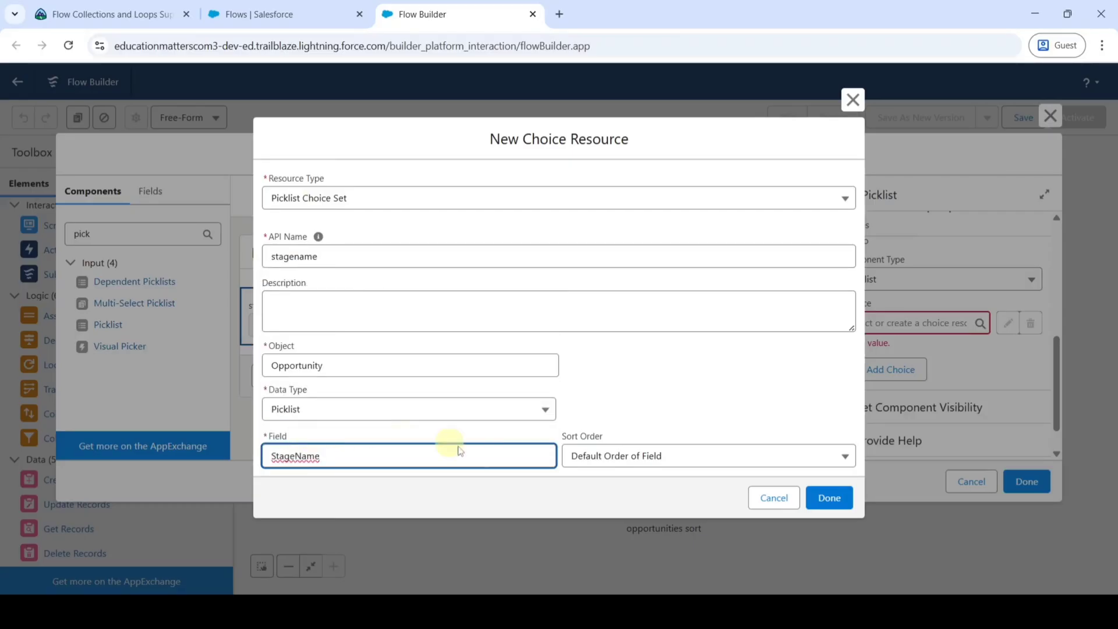
left_click(829, 498)
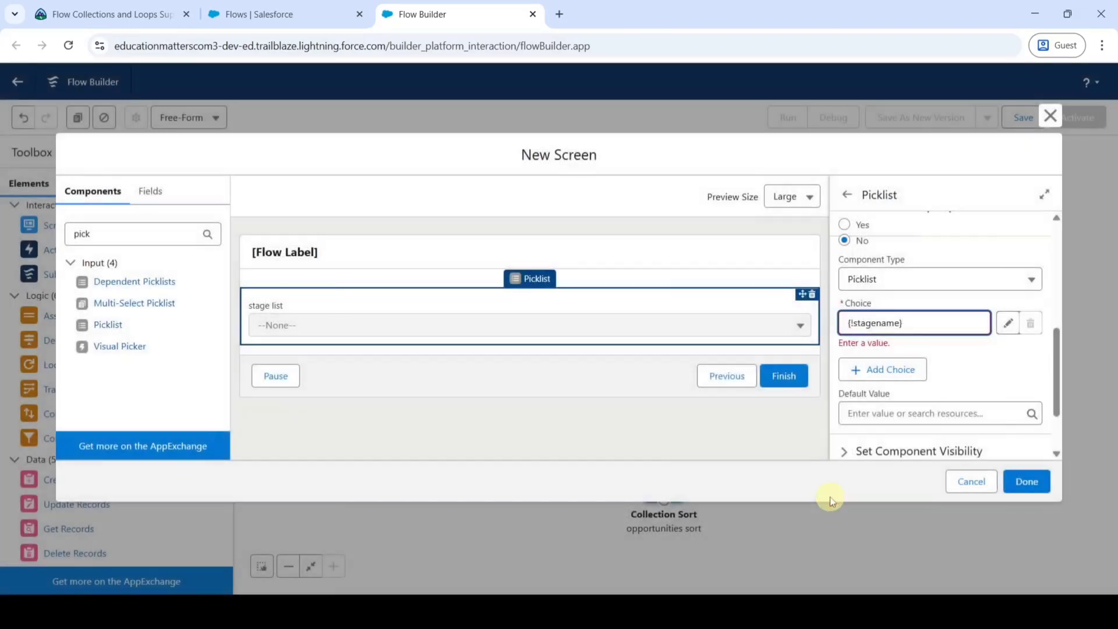
Add a second picklist choice as a new Choice resource with API Name ViewAll
left_click(989, 368)
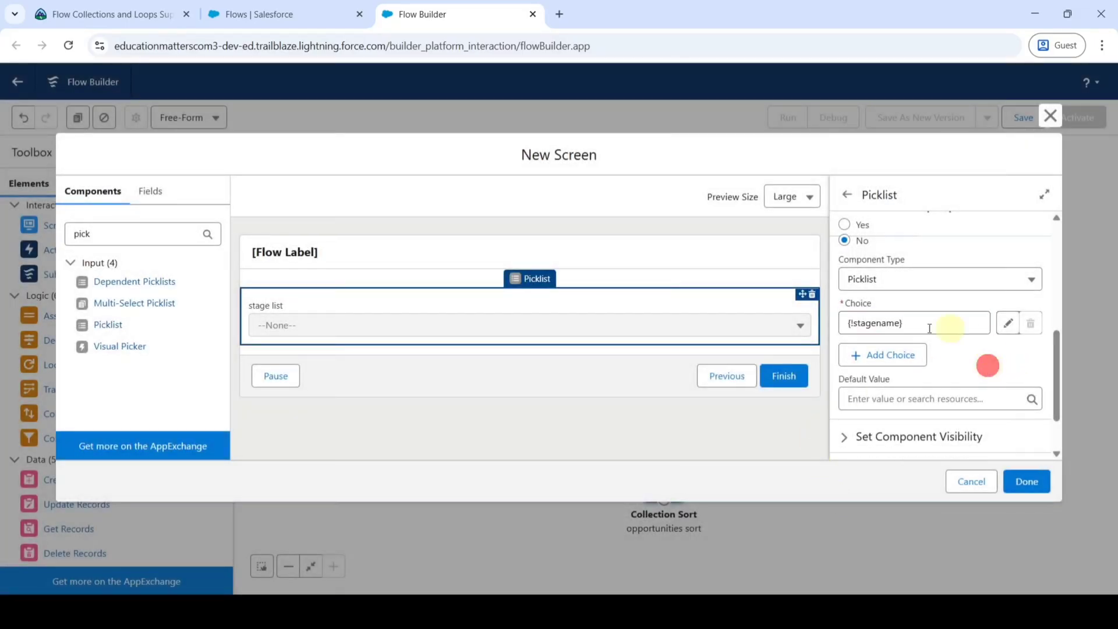
left_click(887, 365)
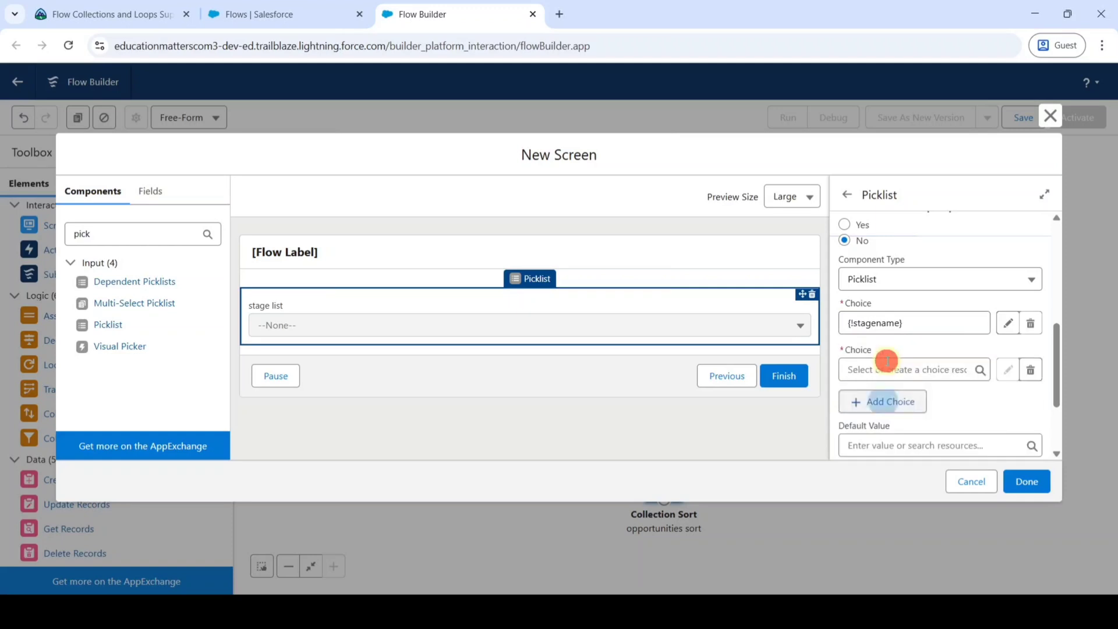
scroll(893, 294, "down", 2)
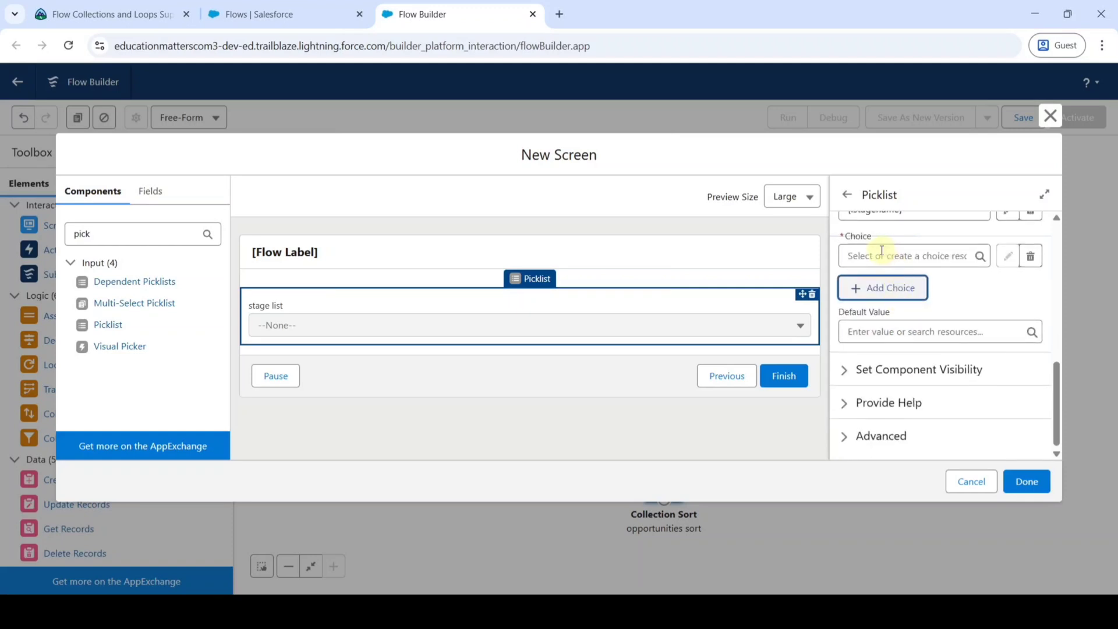
left_click(881, 256)
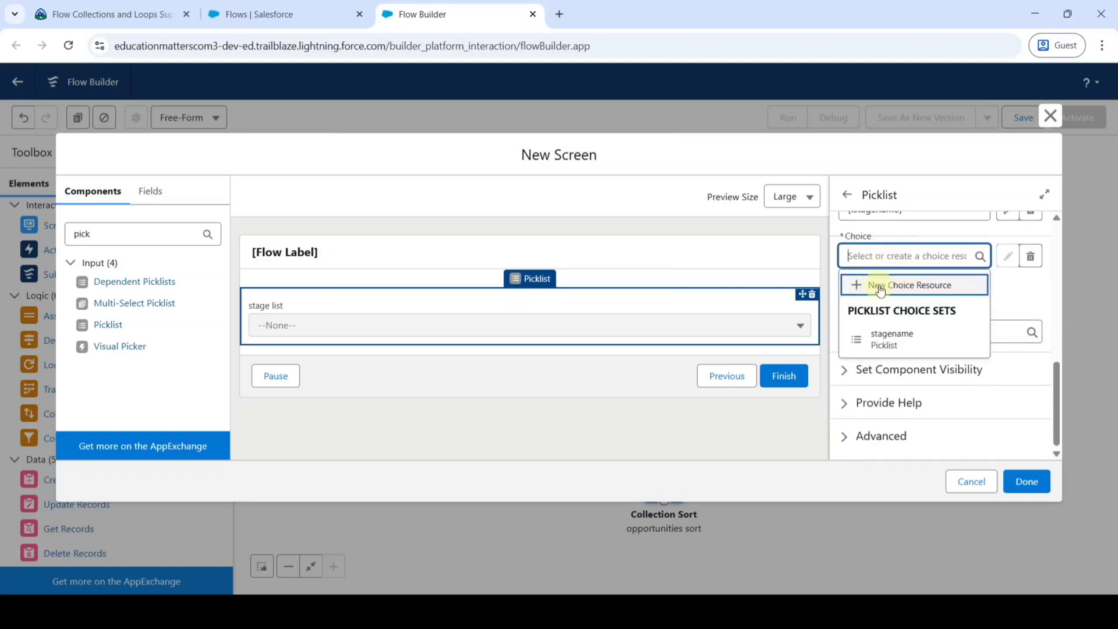
left_click(897, 285)
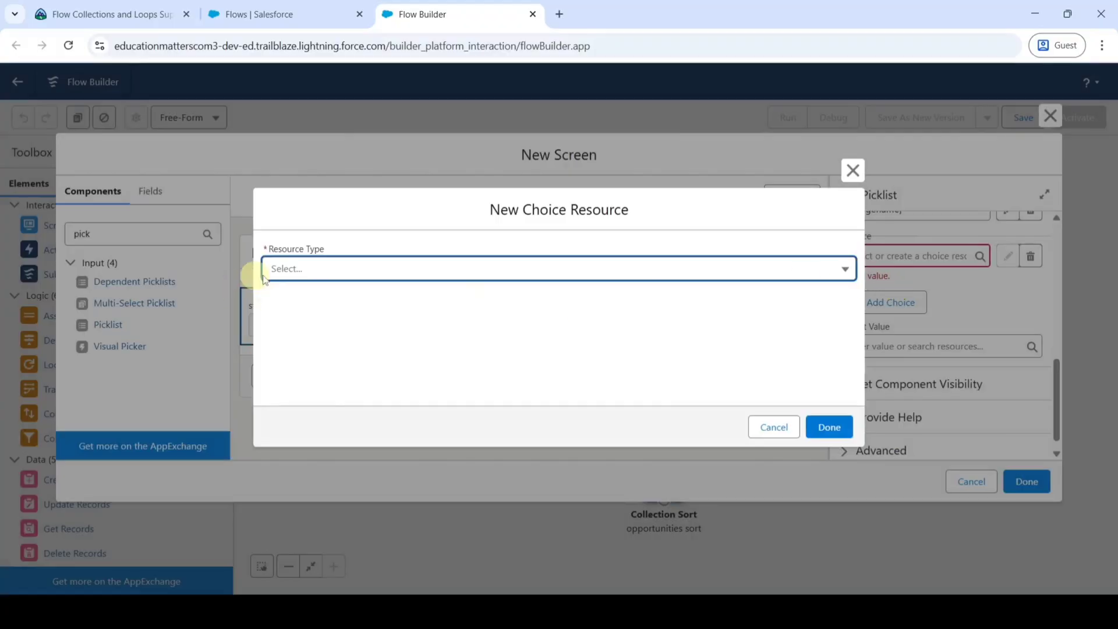
left_click(336, 267)
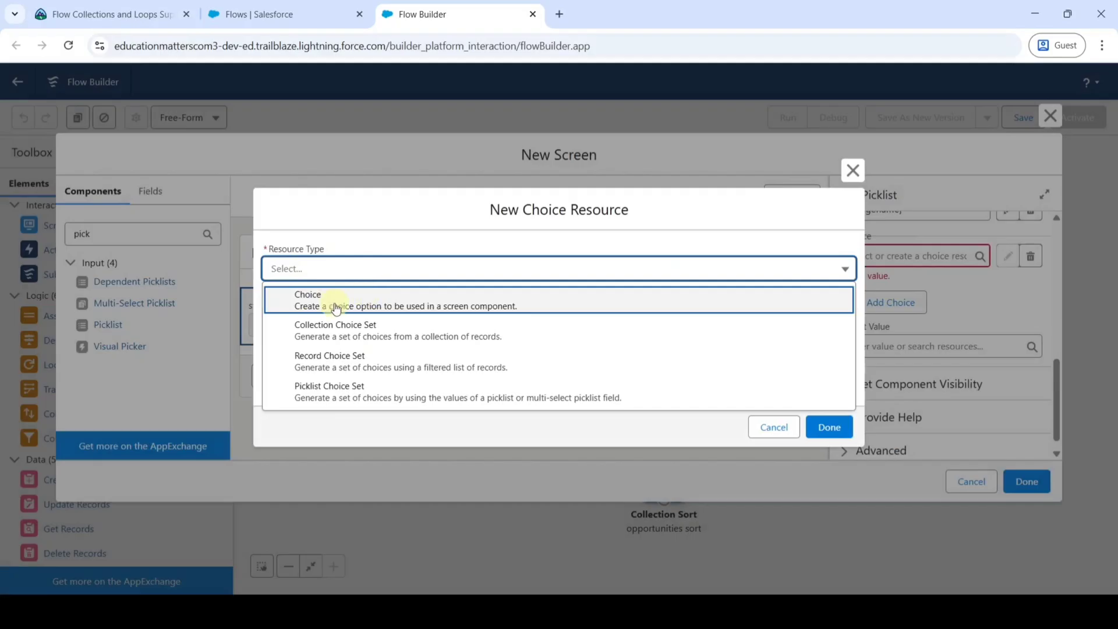
left_click(335, 303)
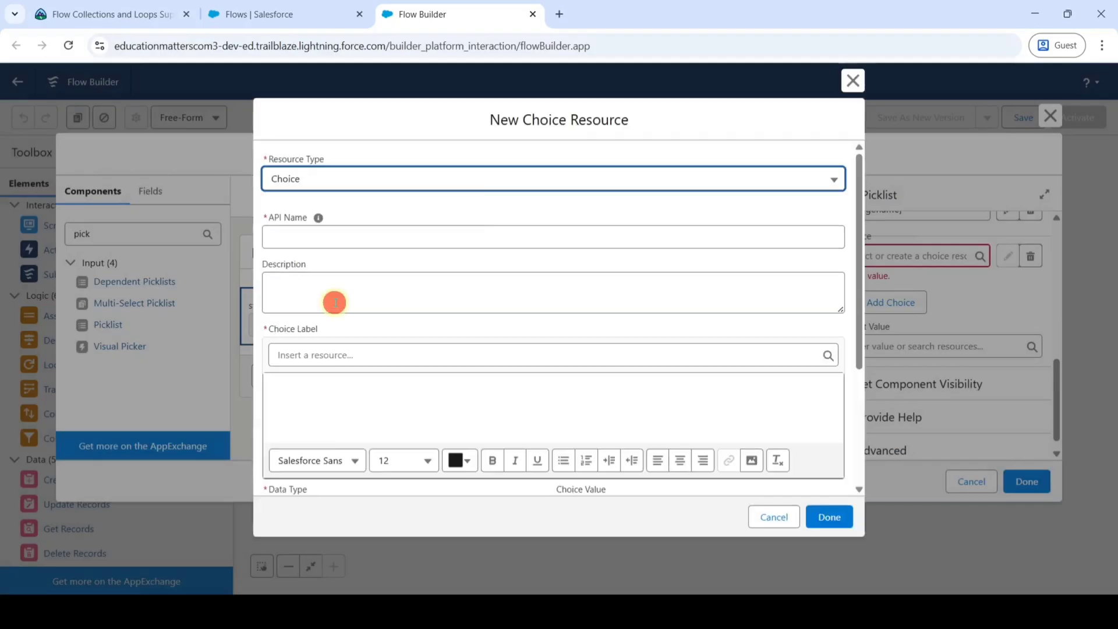
left_click(300, 235)
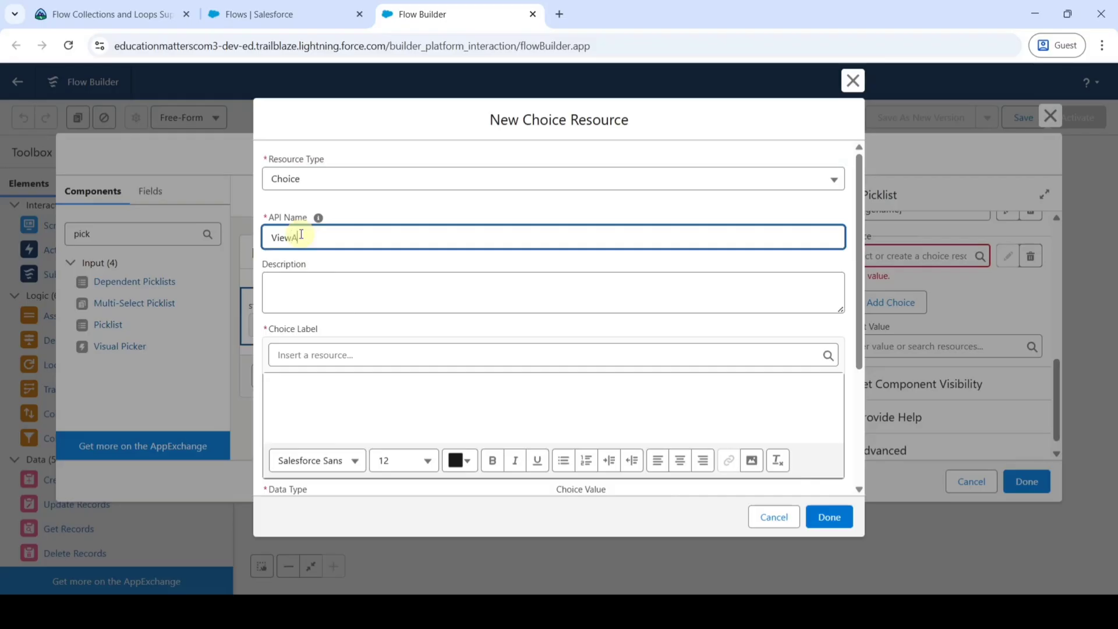
left_click(354, 208)
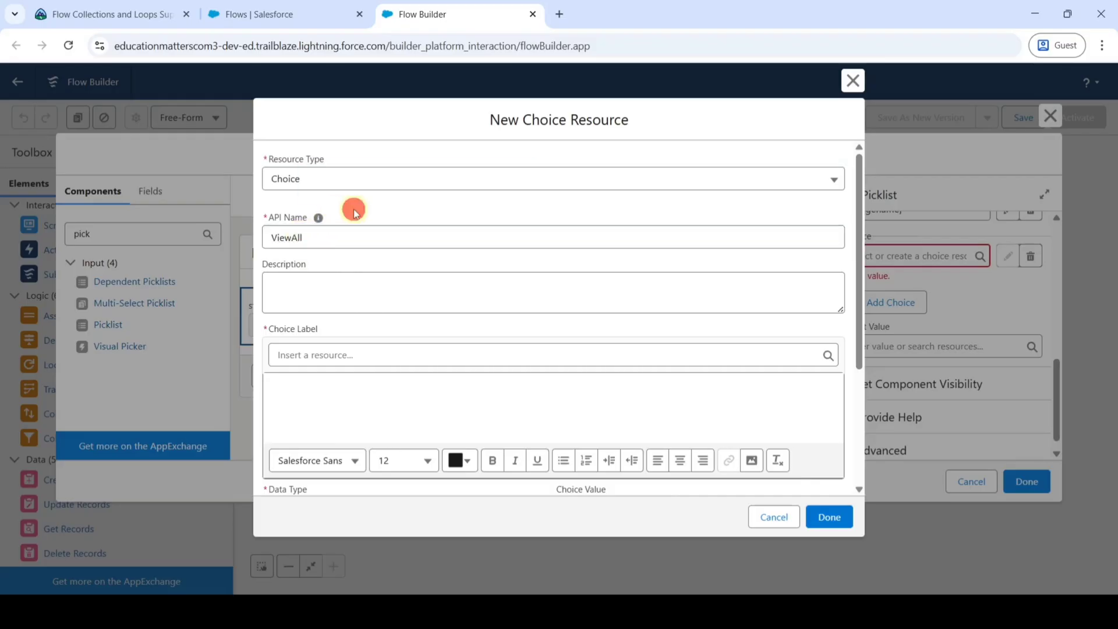
Select the example label 'View All' in the Trailhead instructions and return to the flow
scroll(379, 266, "down", 1)
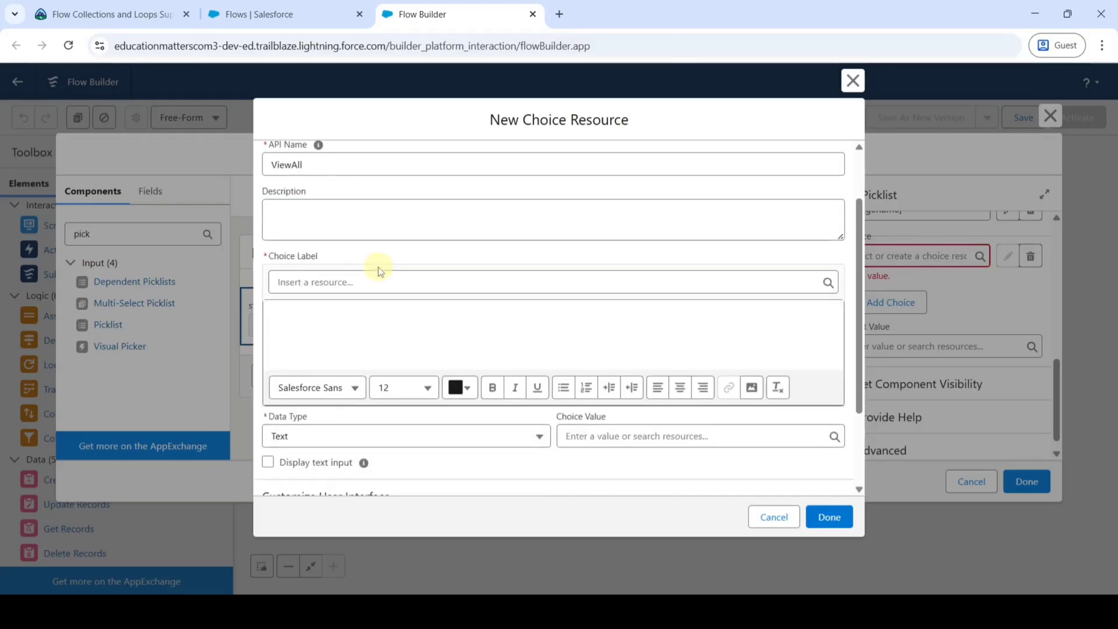
key("ctrl+Tab")
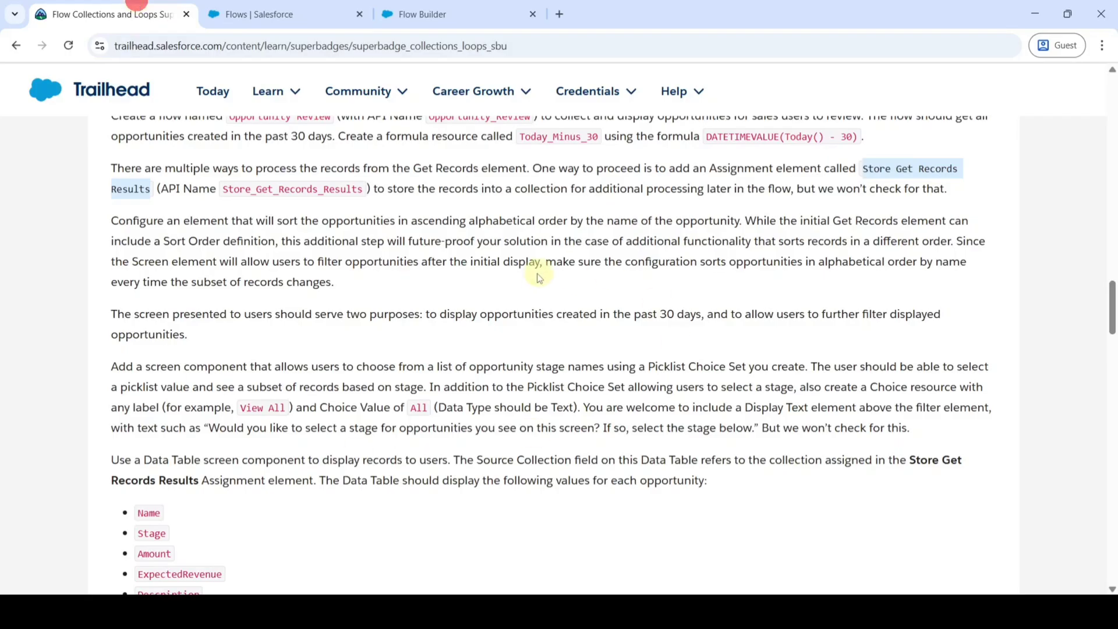
scroll(378, 287, "down", 1)
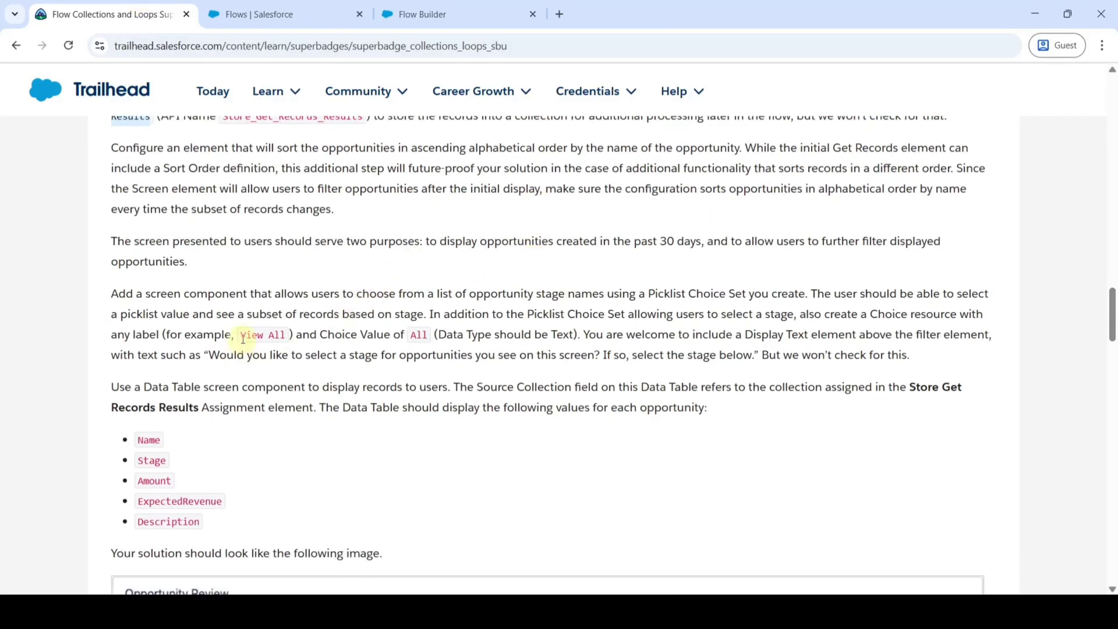
left_click_drag(238, 335, 288, 336)
key("ctrl+c")
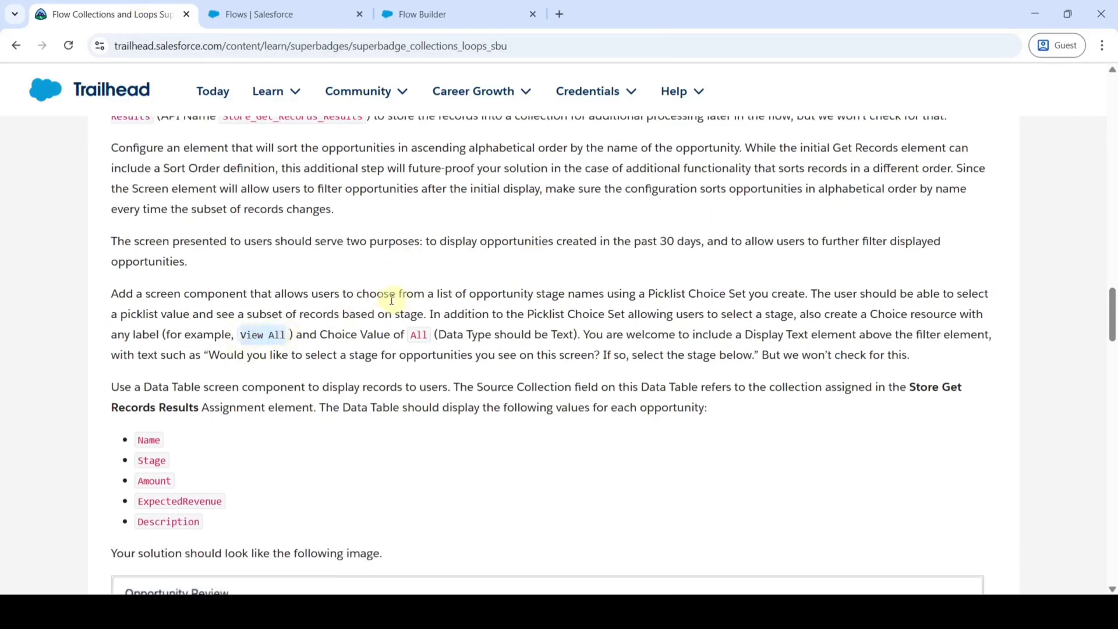
left_click(422, 14)
Create the ViewAll choice with label 'View All' and value 'All' for the stage list picklist
left_click(356, 321)
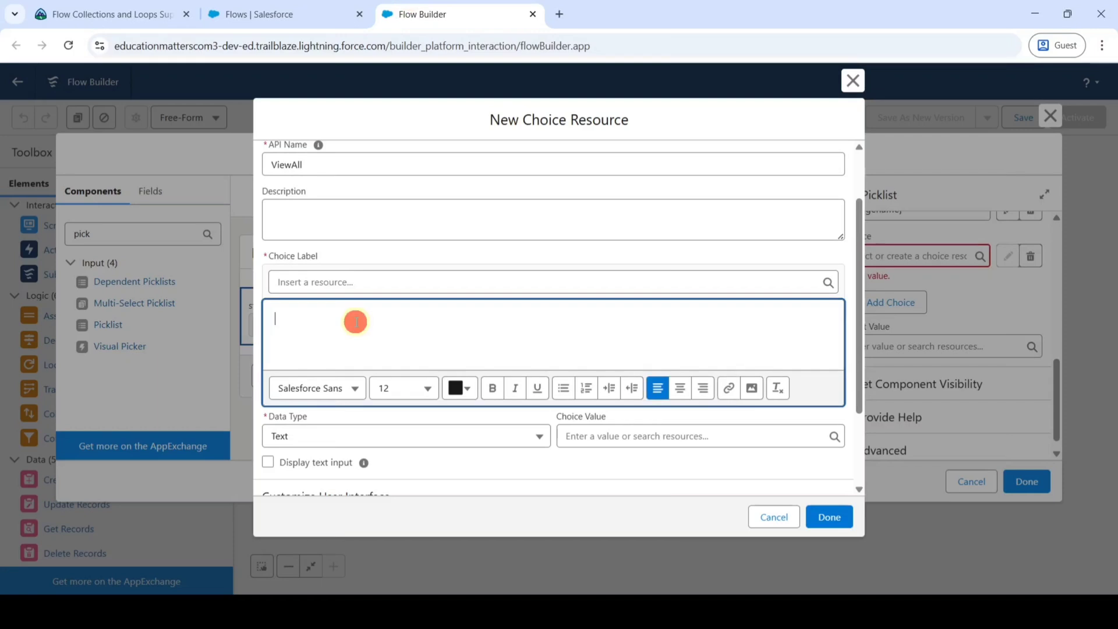
key("ctrl+v")
scroll(466, 344, "down", 2)
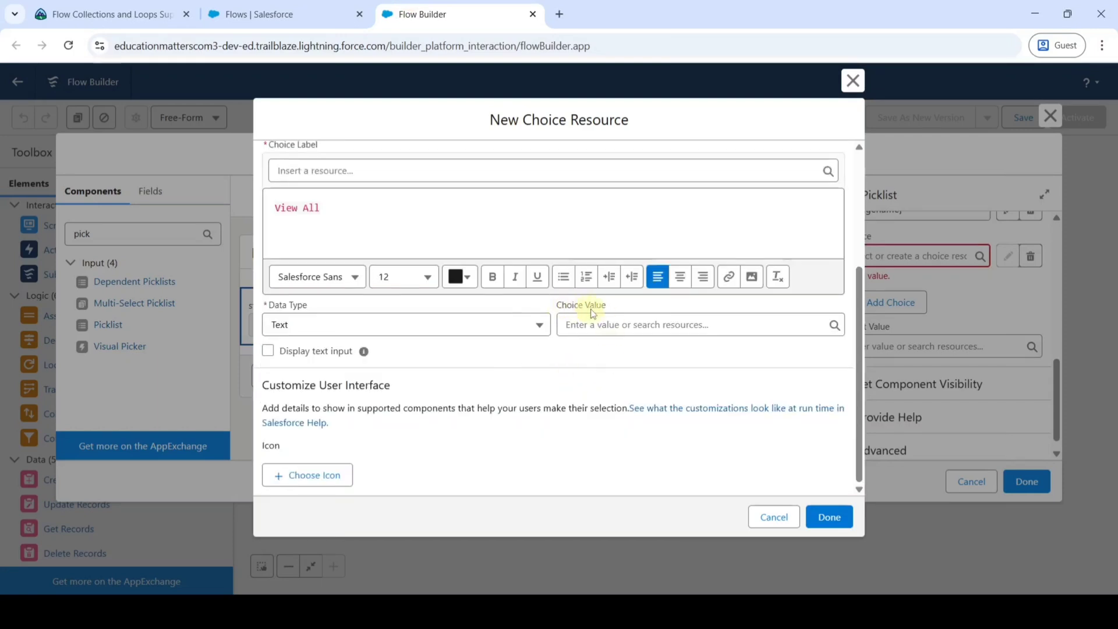
left_click(582, 323)
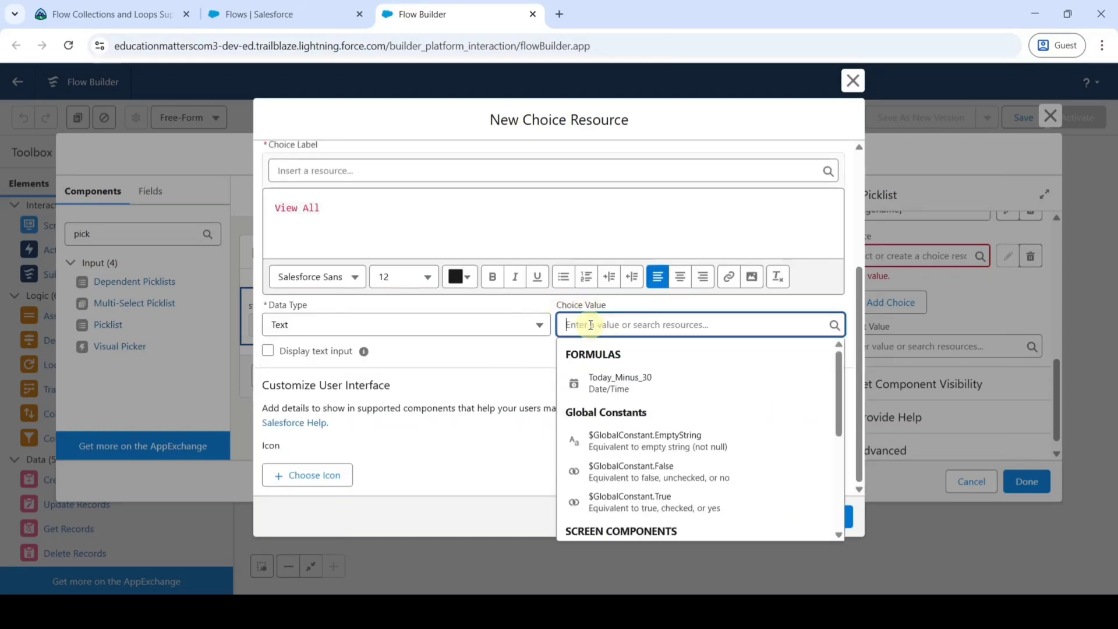
type("All")
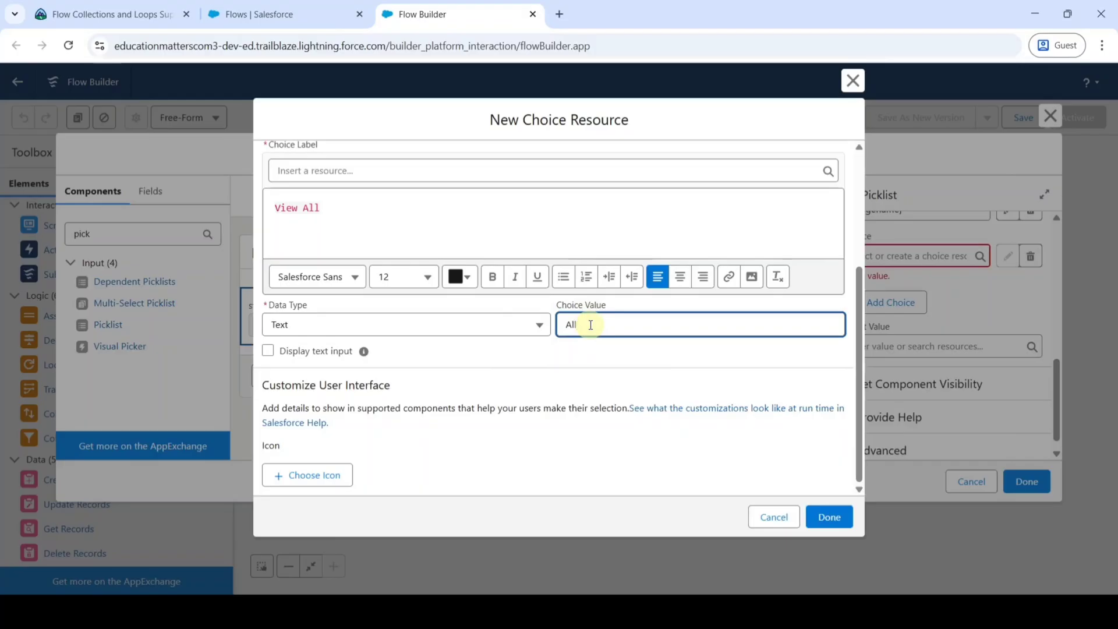
left_click(546, 364)
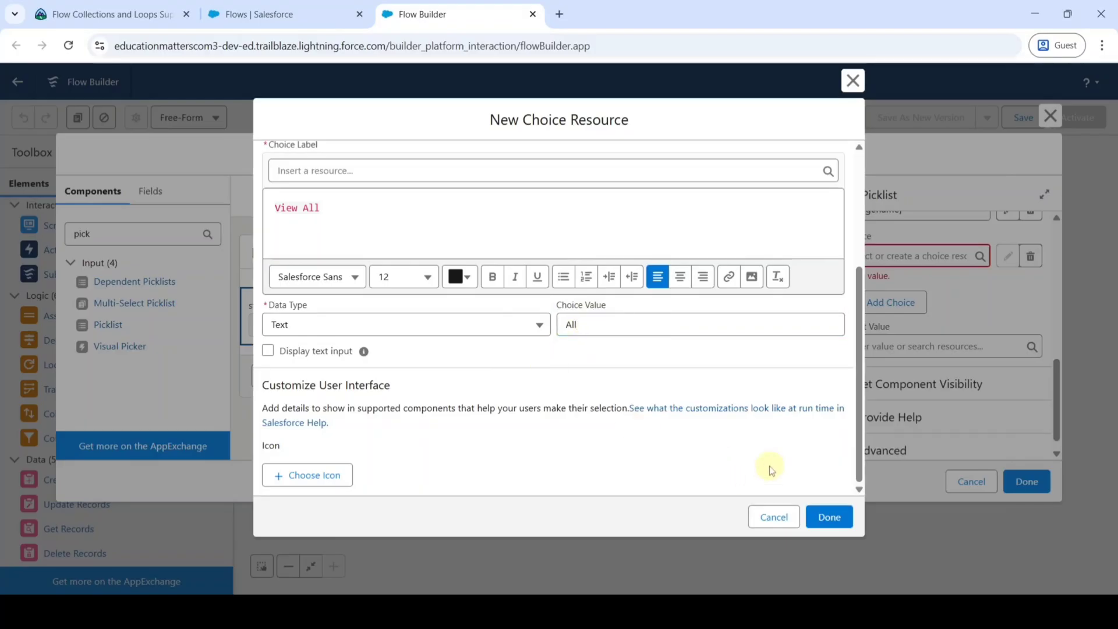
left_click(832, 516)
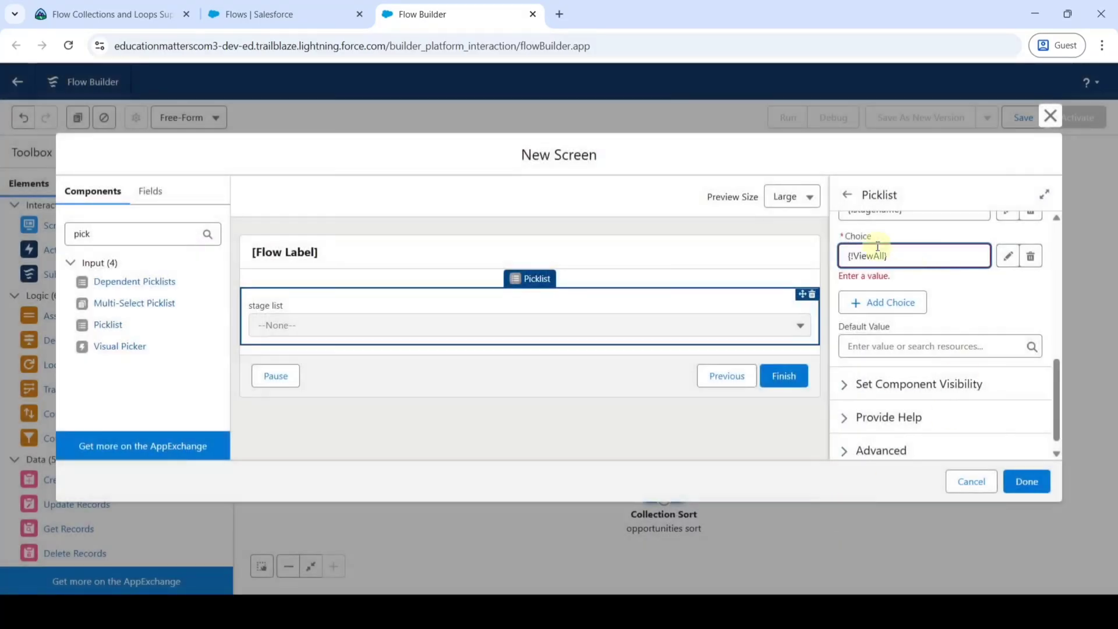
left_click(945, 299)
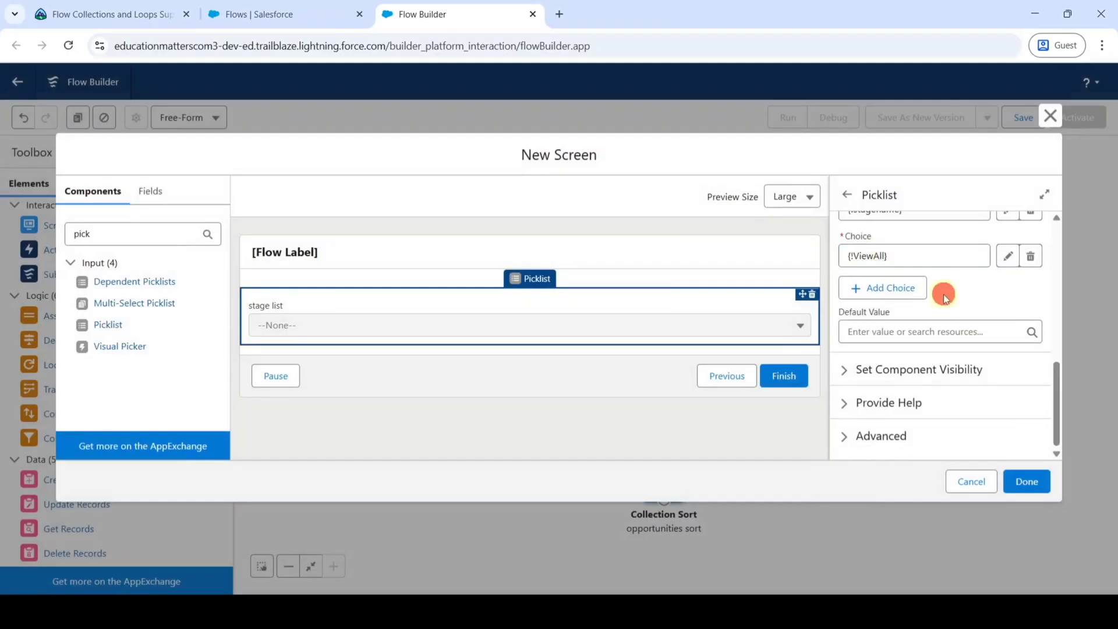
Set the stage list picklist's default value to ViewAll
left_click(868, 330)
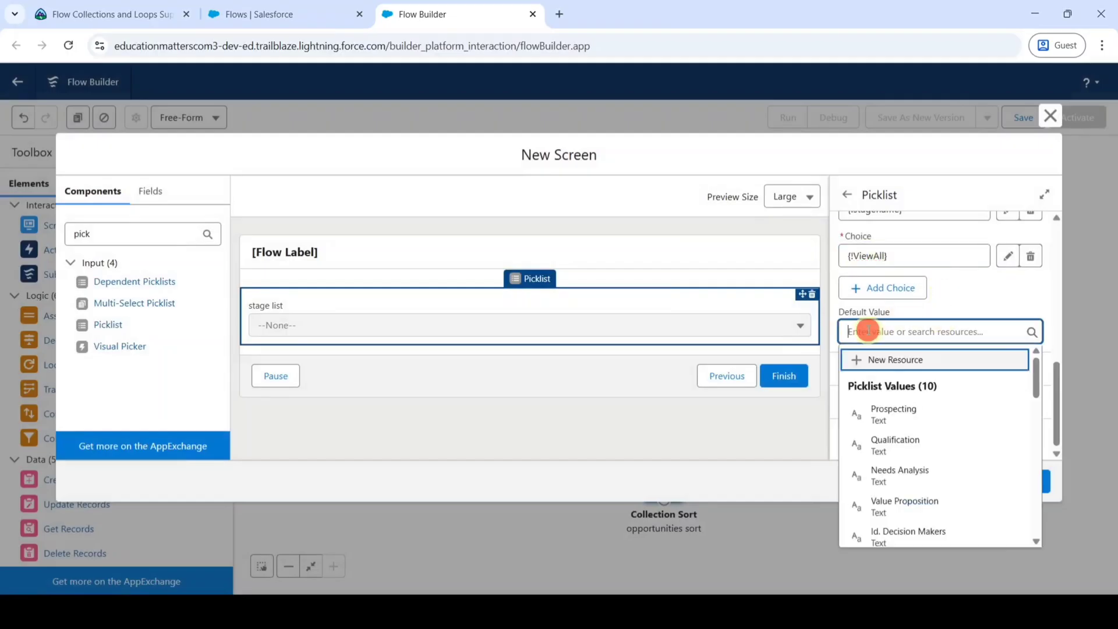
type("vie")
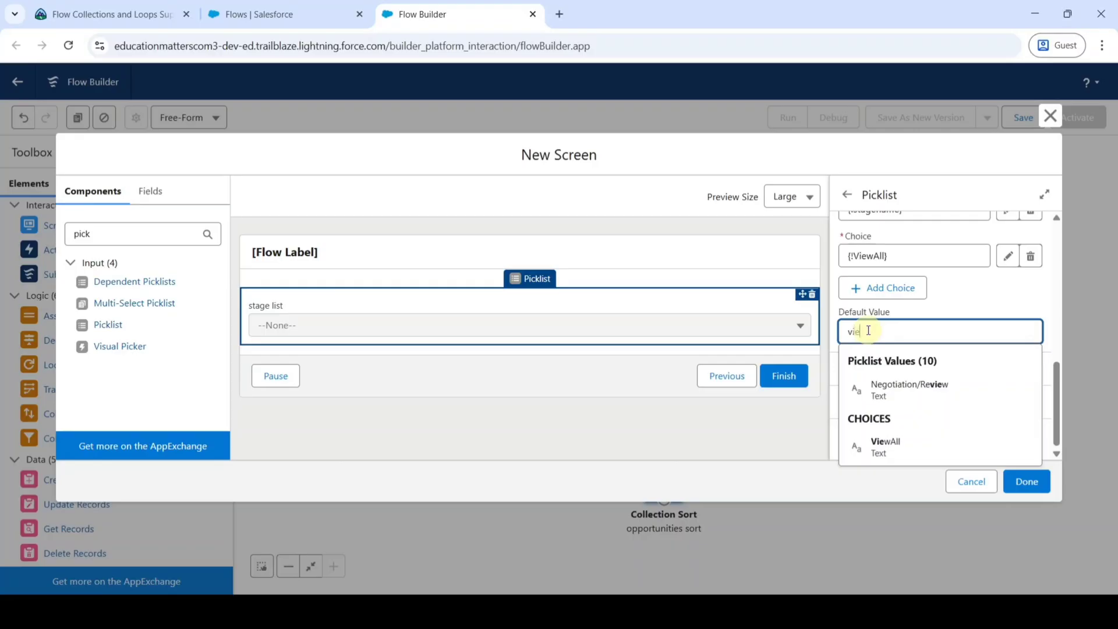
left_click(876, 450)
left_click(953, 307)
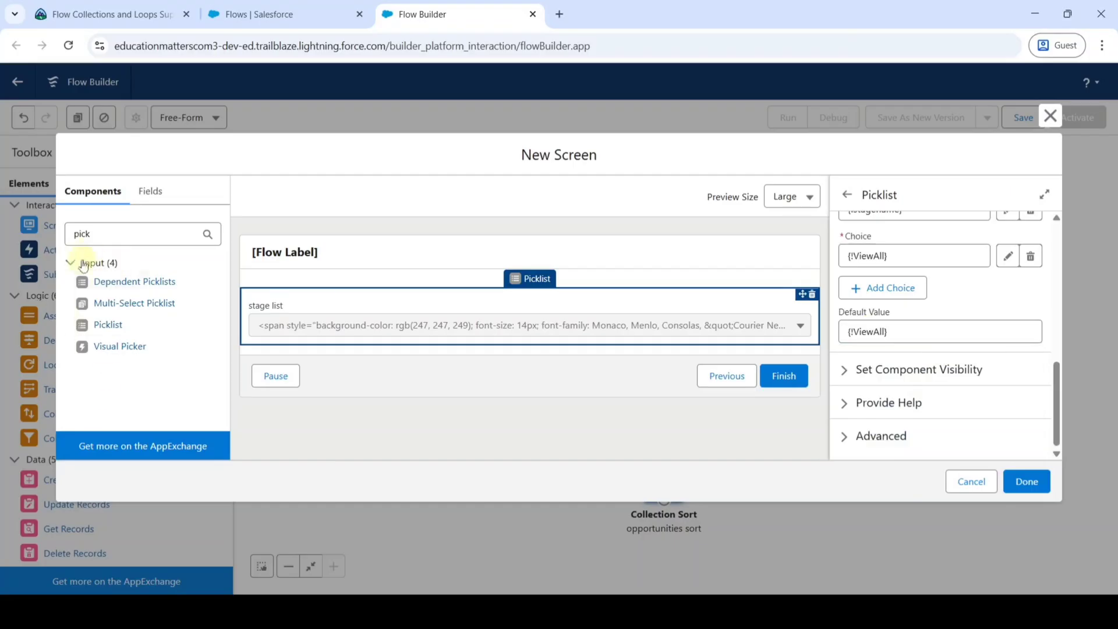
Add a Data Table to the screen, give it the API name filteredopportunityr…, and show its label as title
double_click(107, 231)
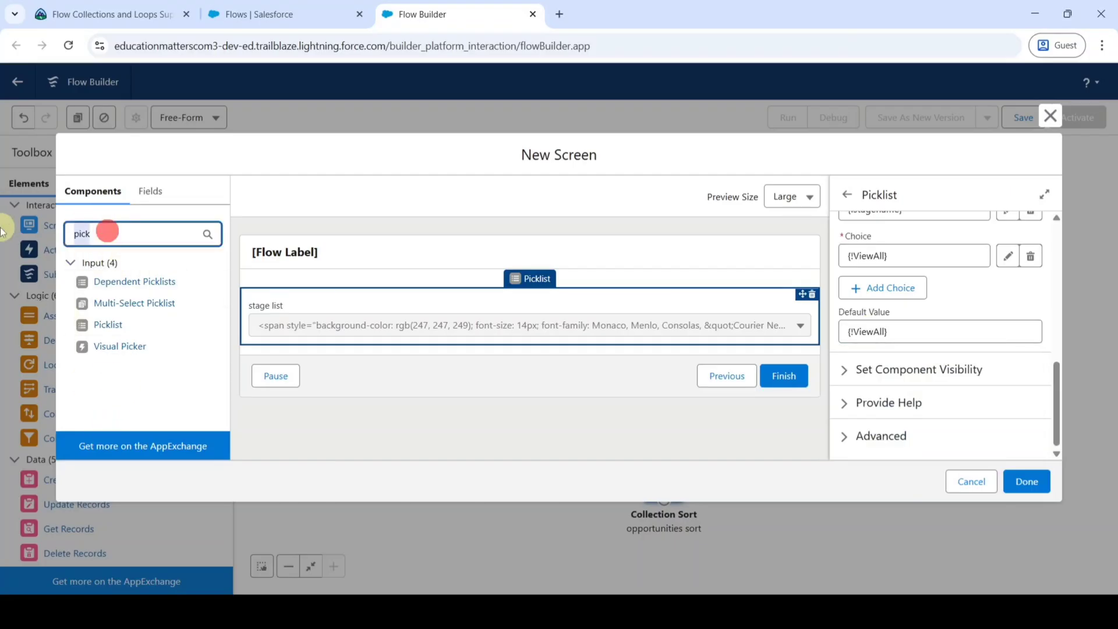
key("BackSpace")
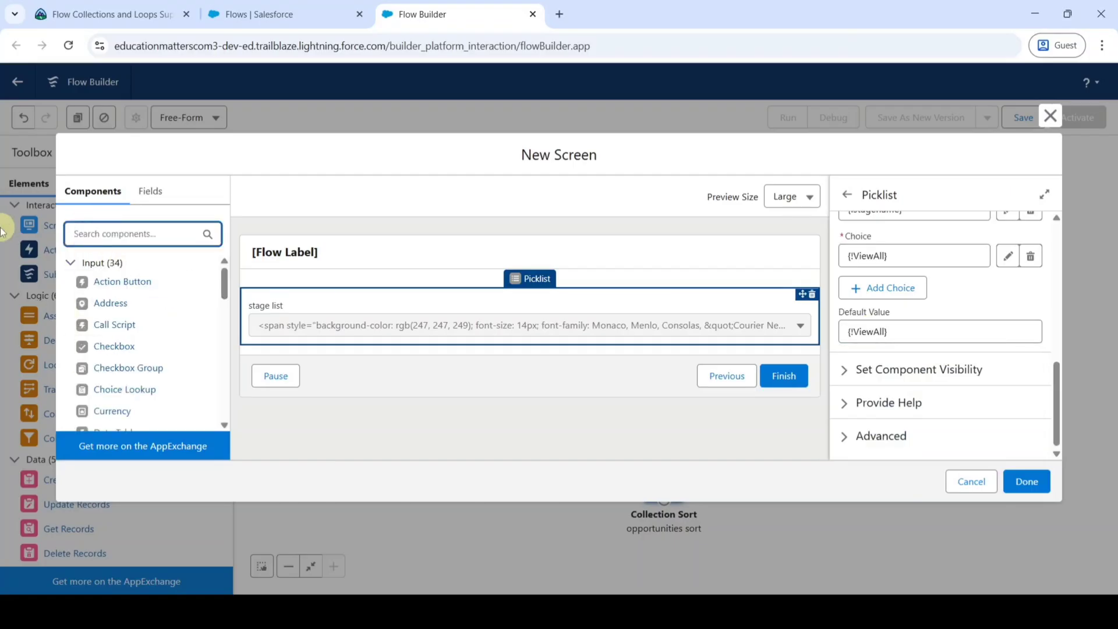
type("data")
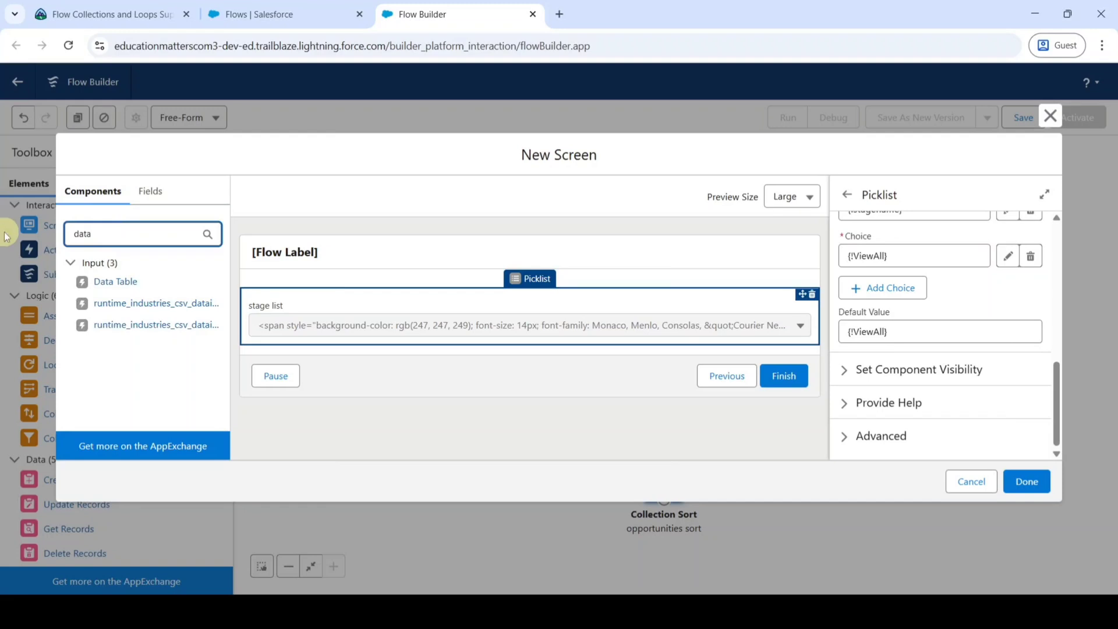
left_click(107, 284)
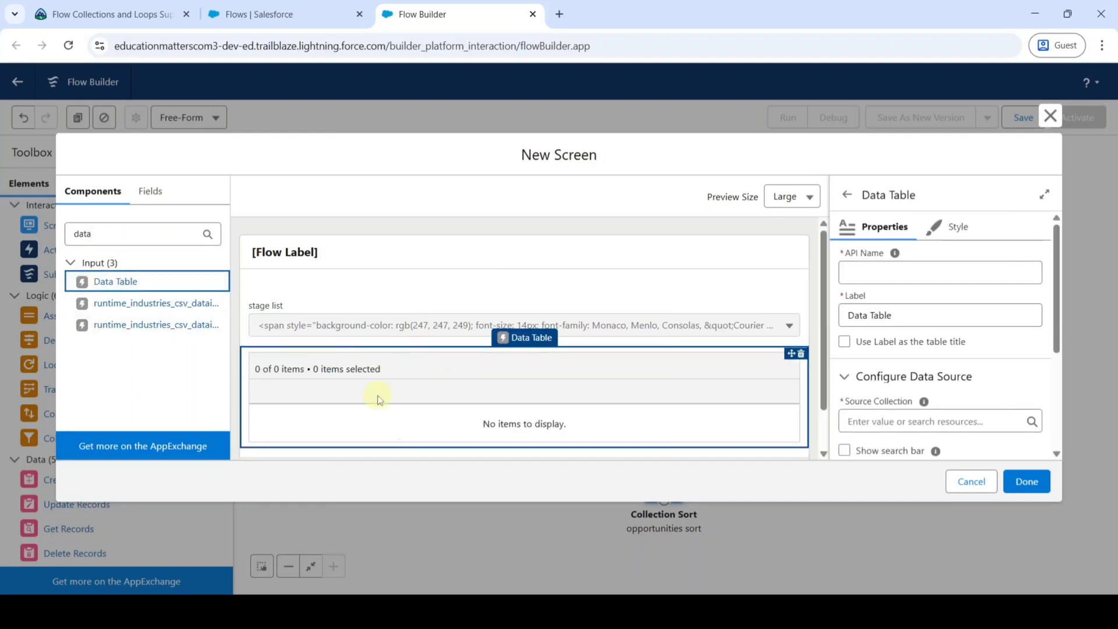
left_click(399, 374)
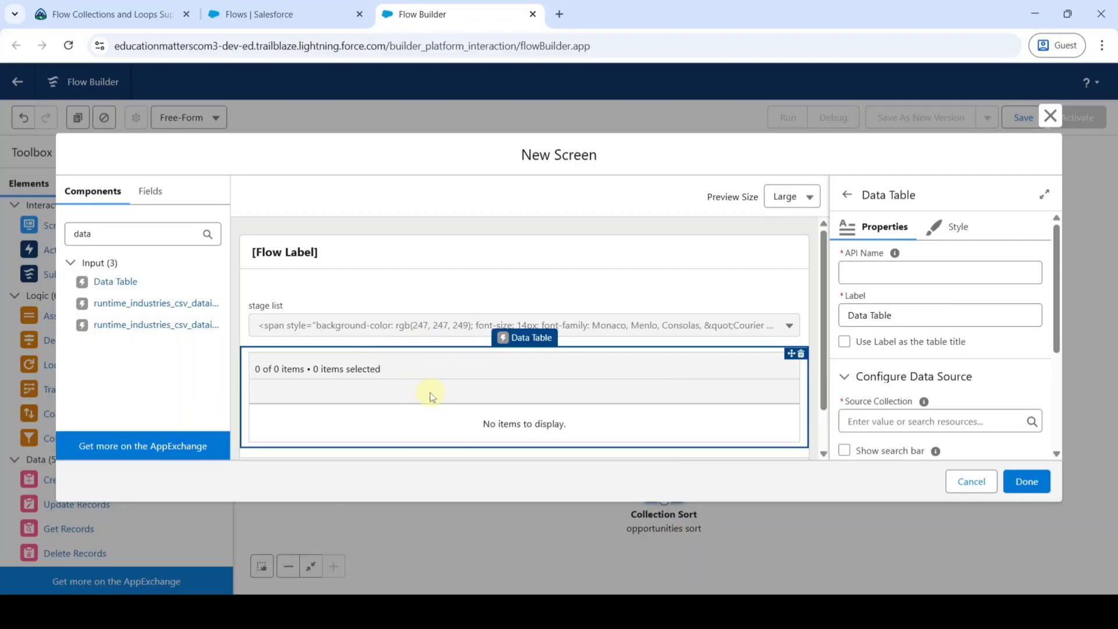
left_click(865, 273)
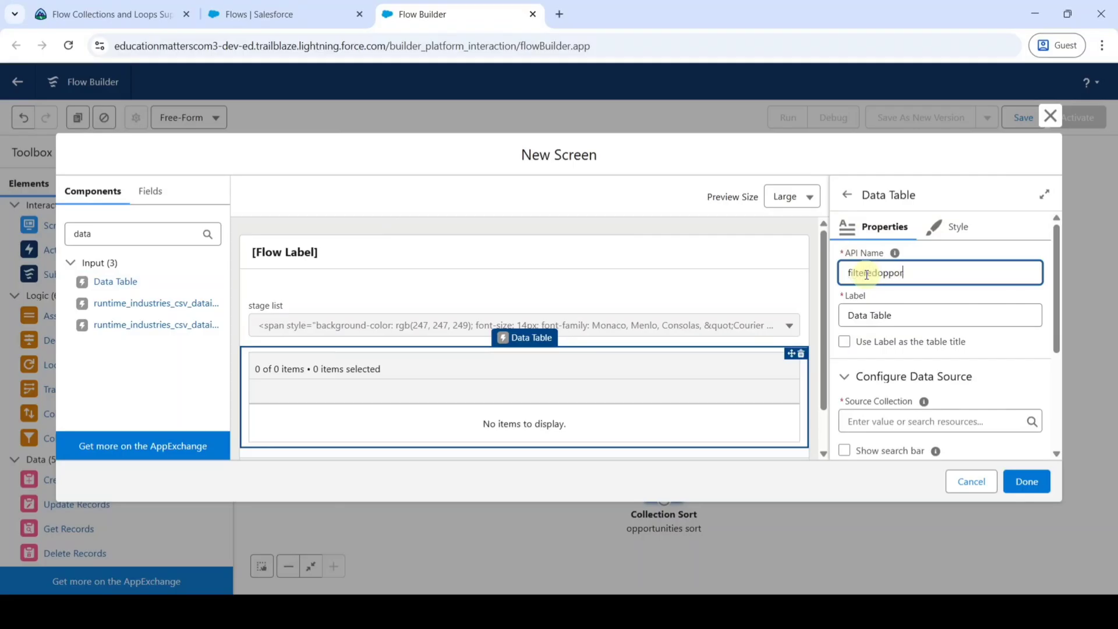
type("filteredopportunityrecords")
double_click(867, 275)
left_click(959, 295)
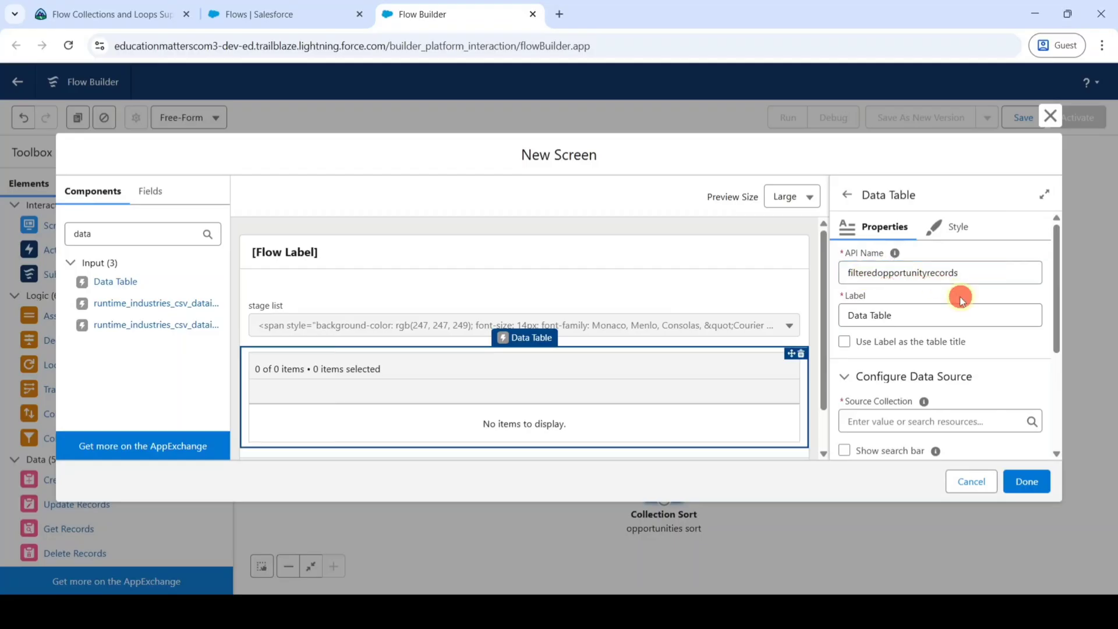
left_click(849, 343)
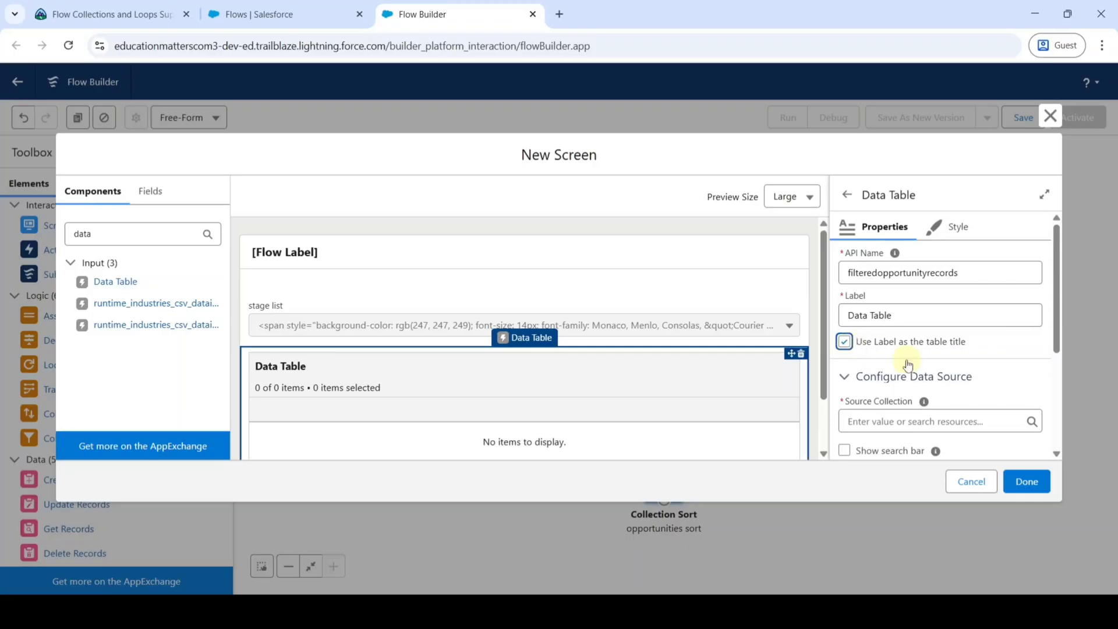
Use opportunityrecords as the data table's source collection
scroll(907, 365, "down", 1)
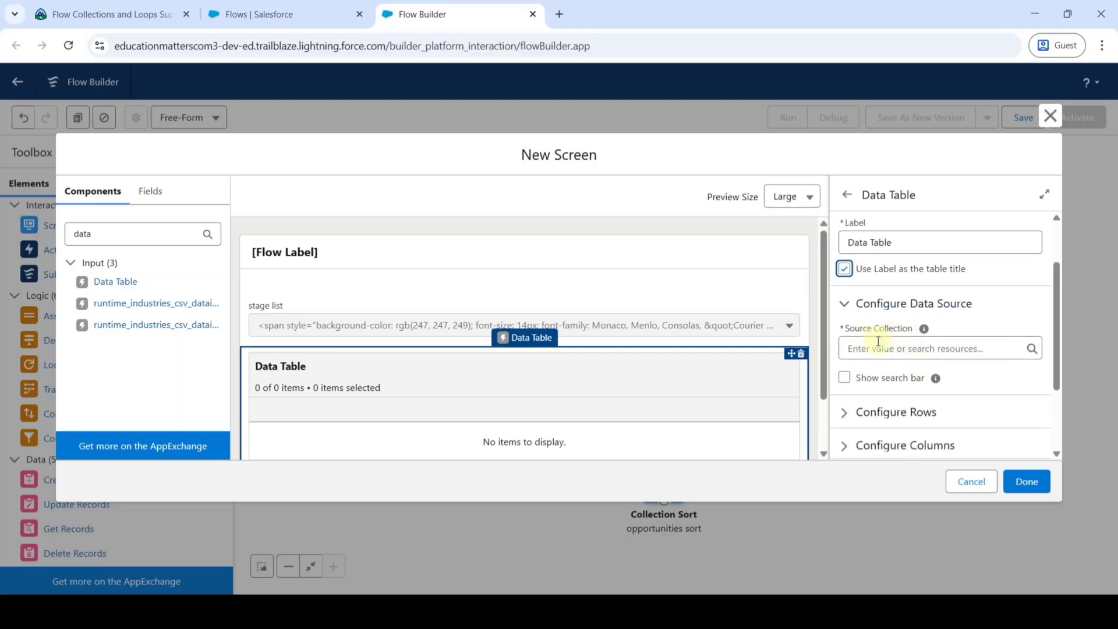
left_click(894, 348)
type("oppo")
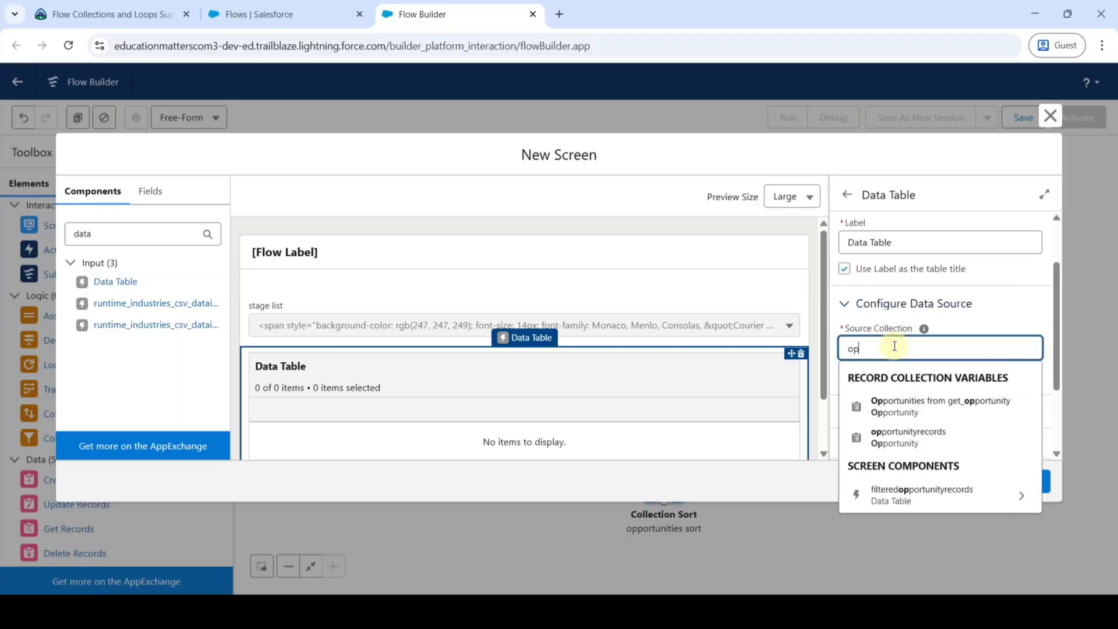
left_click(904, 439)
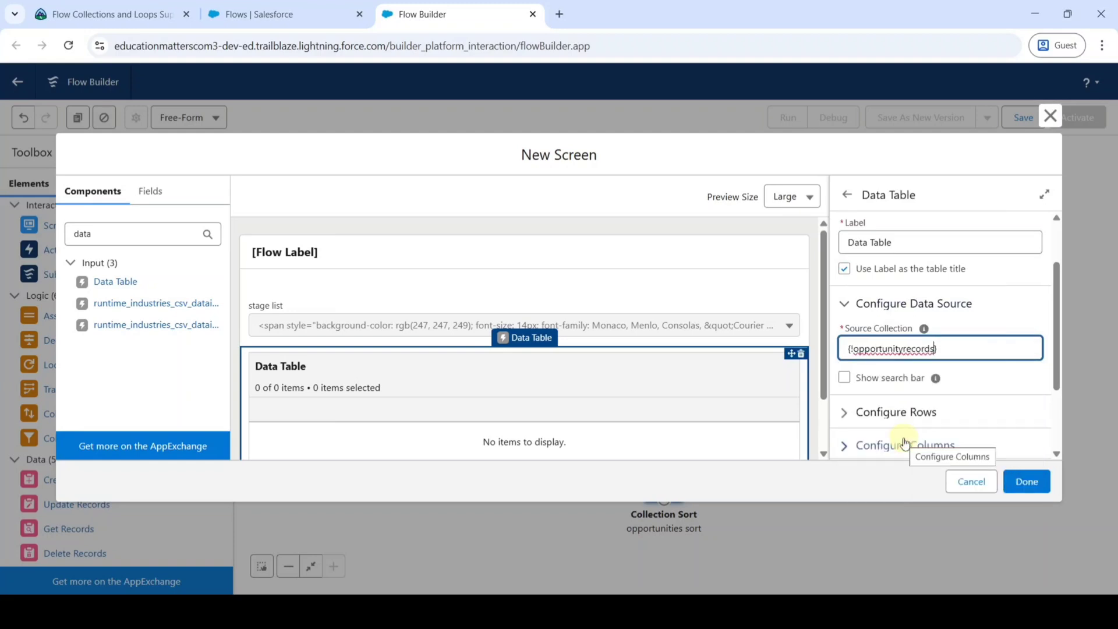
Add a Name column to the data table
scroll(961, 340, "down", 1)
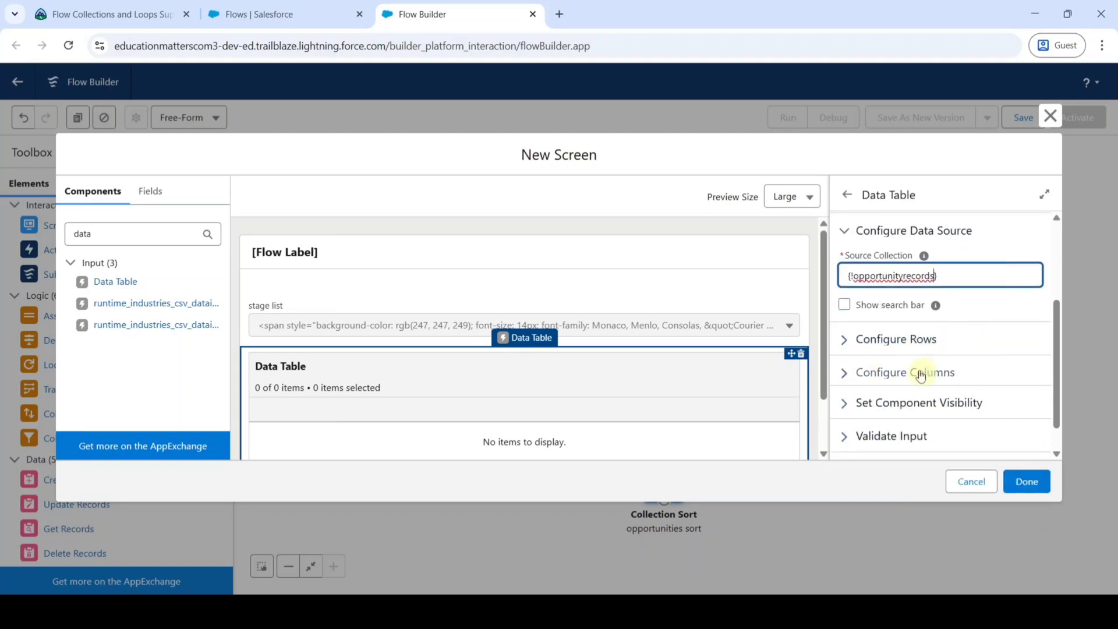
left_click(890, 375)
scroll(944, 322, "down", 2)
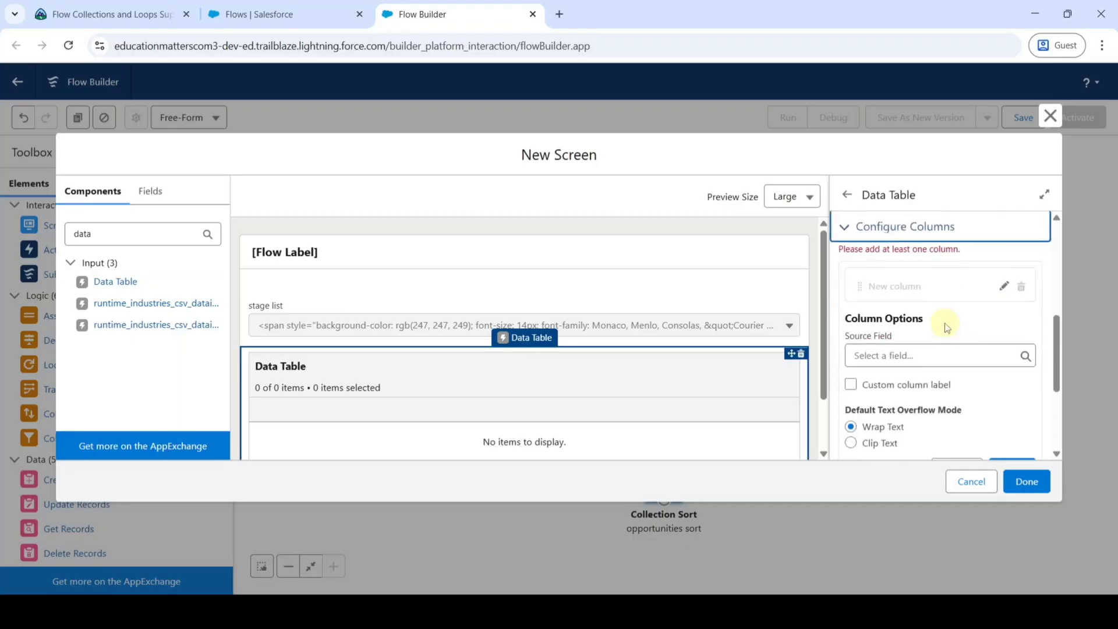
left_click(885, 355)
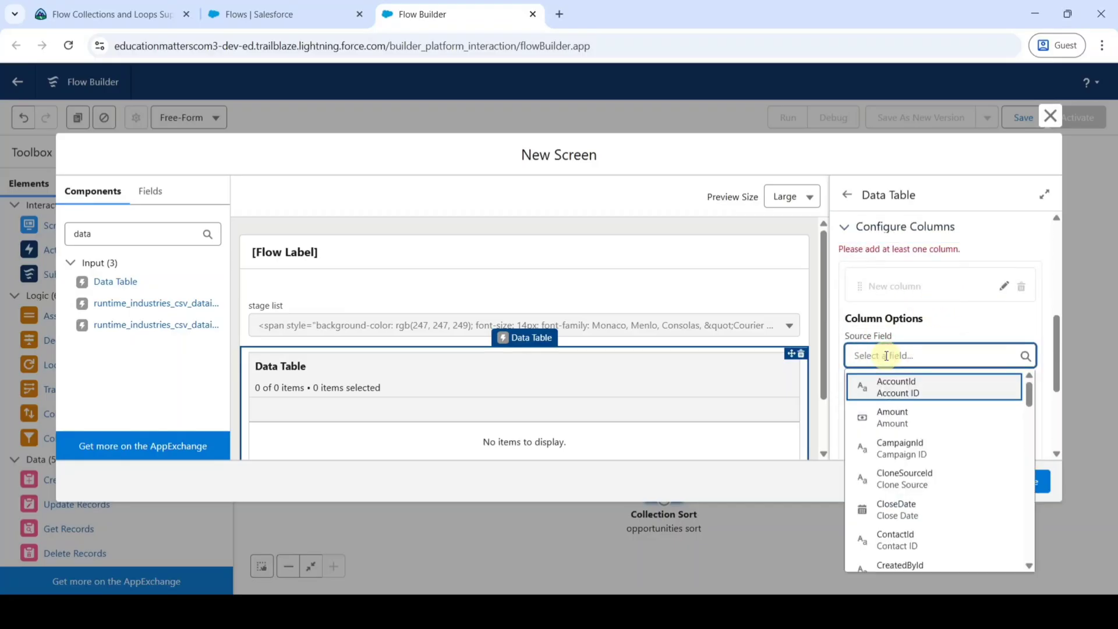
type("name")
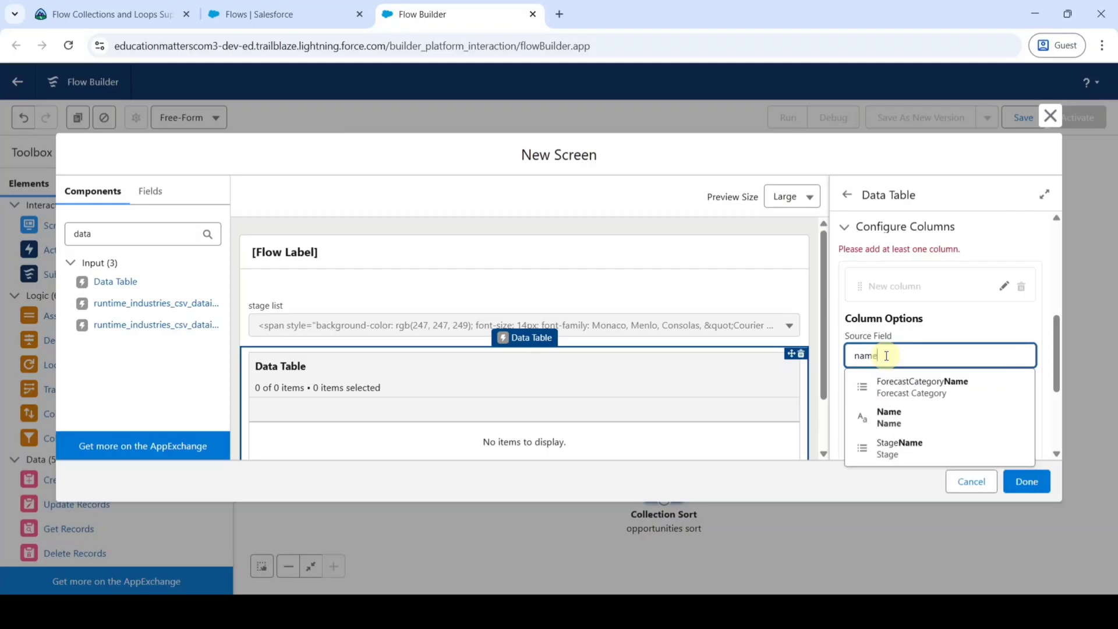
left_click(906, 417)
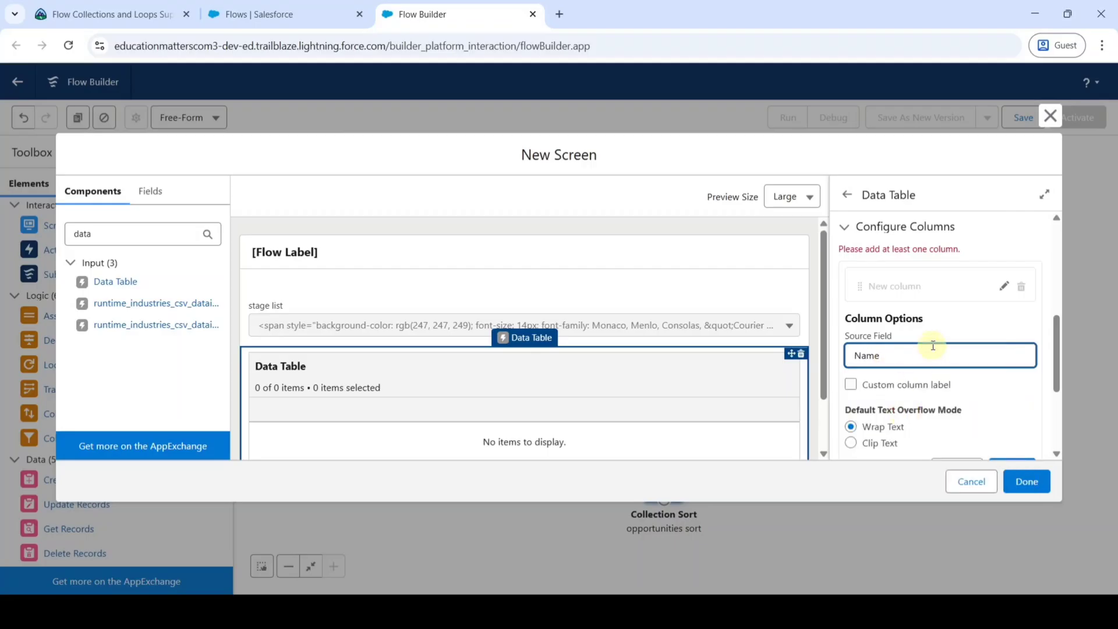
scroll(924, 351, "down", 1)
left_click(1013, 397)
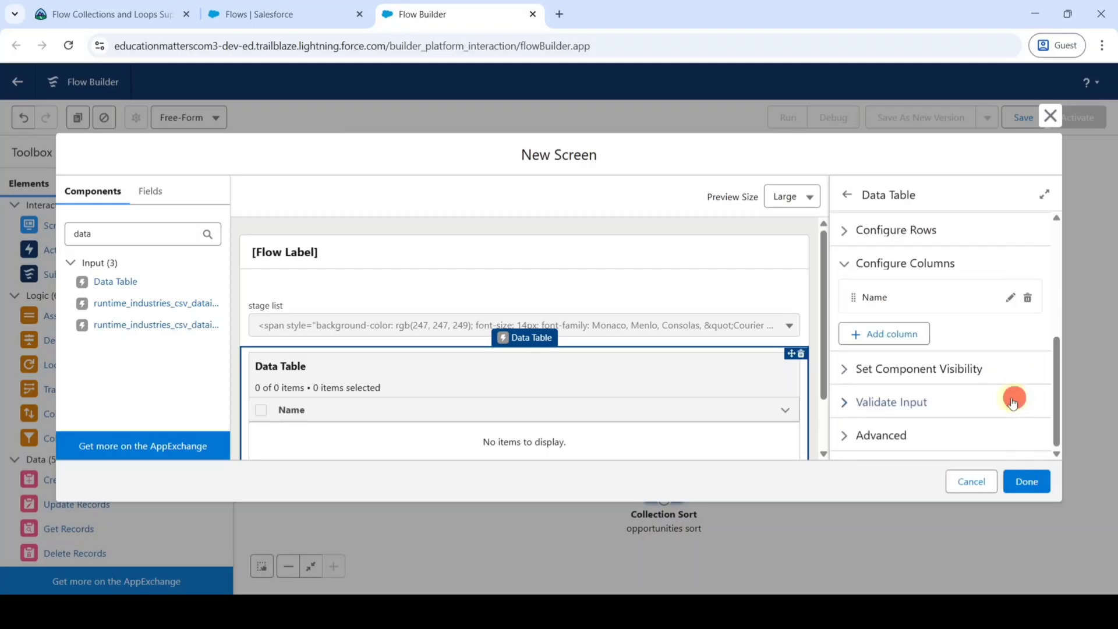
Add StageName and Amount columns to the data table
left_click(883, 335)
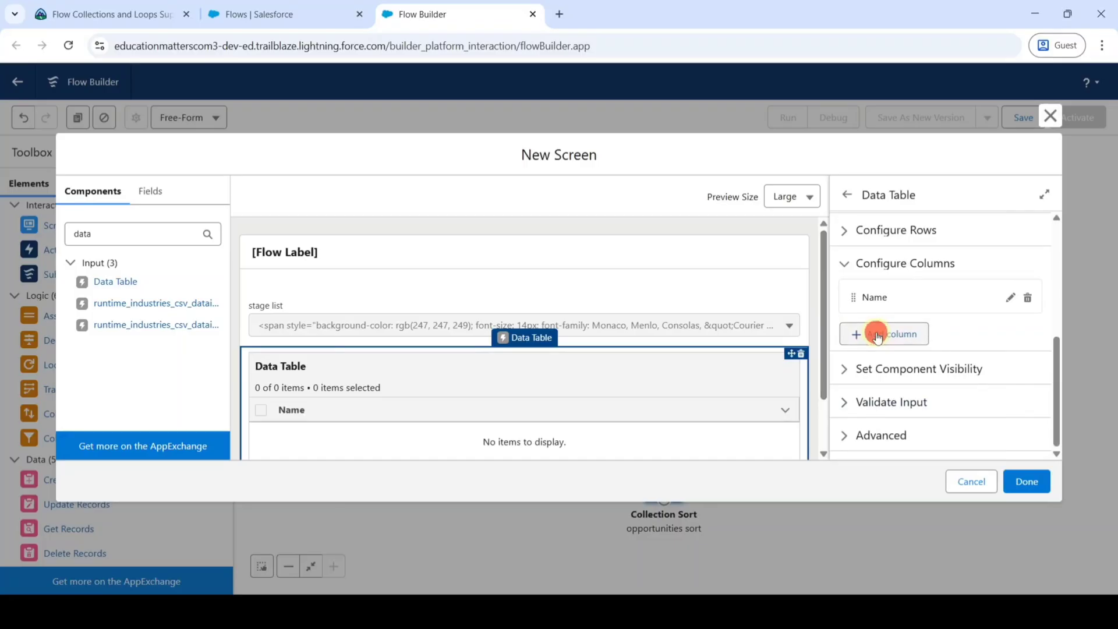
scroll(924, 329, "down", 1)
left_click(909, 330)
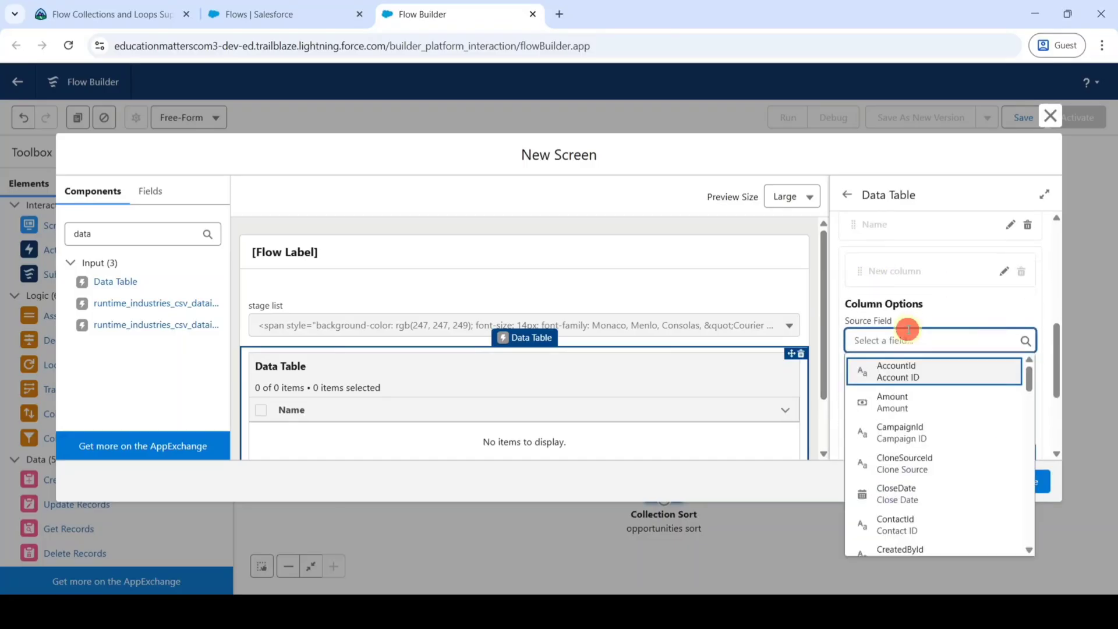
type("age")
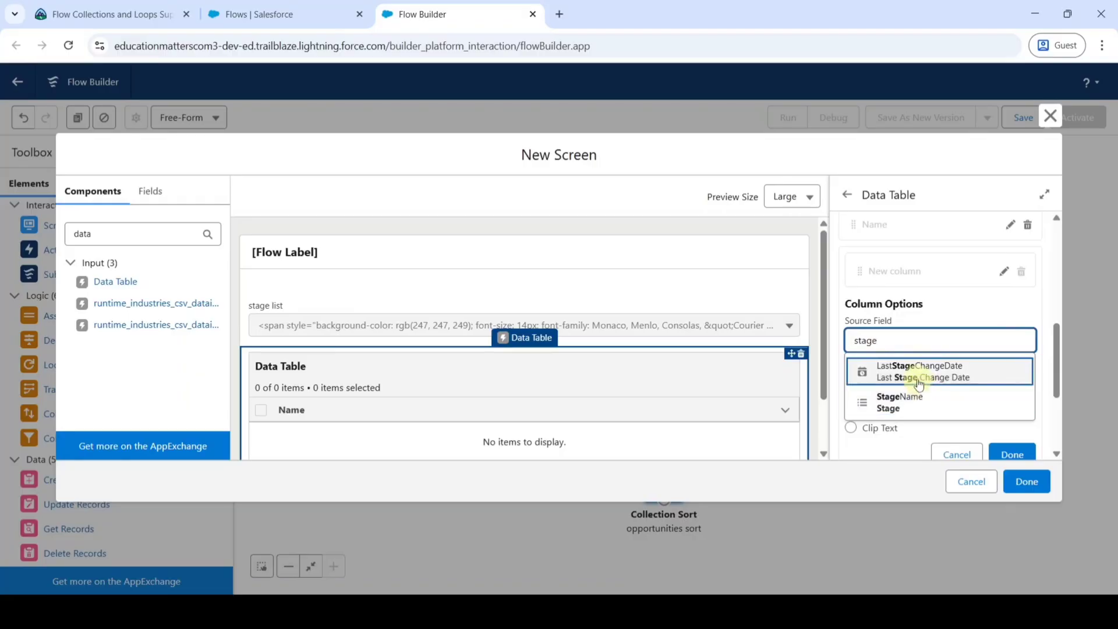
left_click(934, 395)
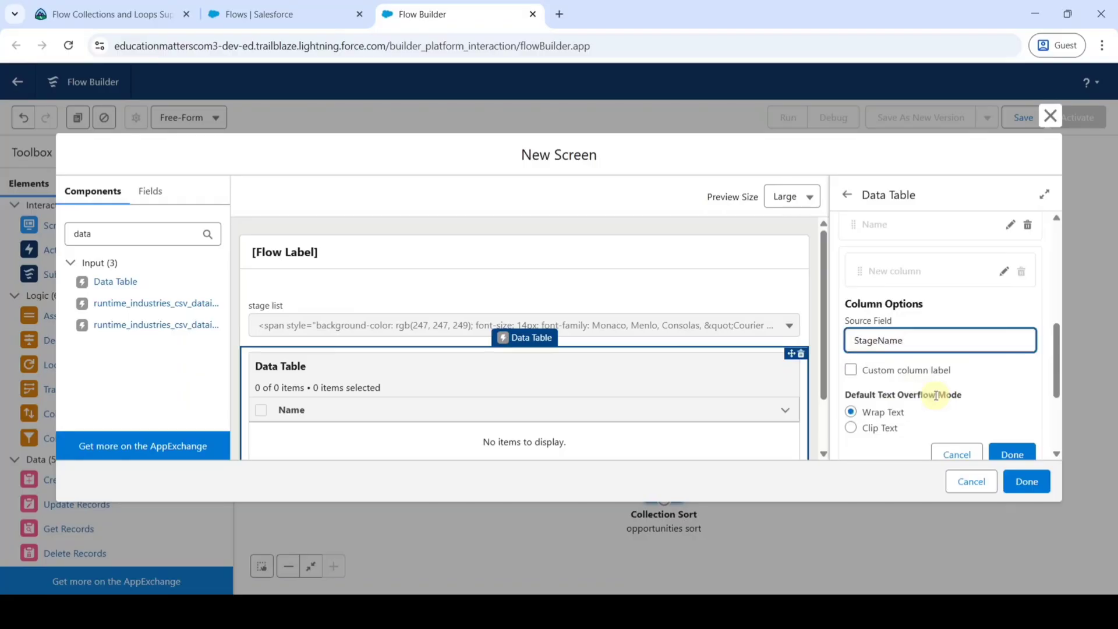
left_click(1006, 454)
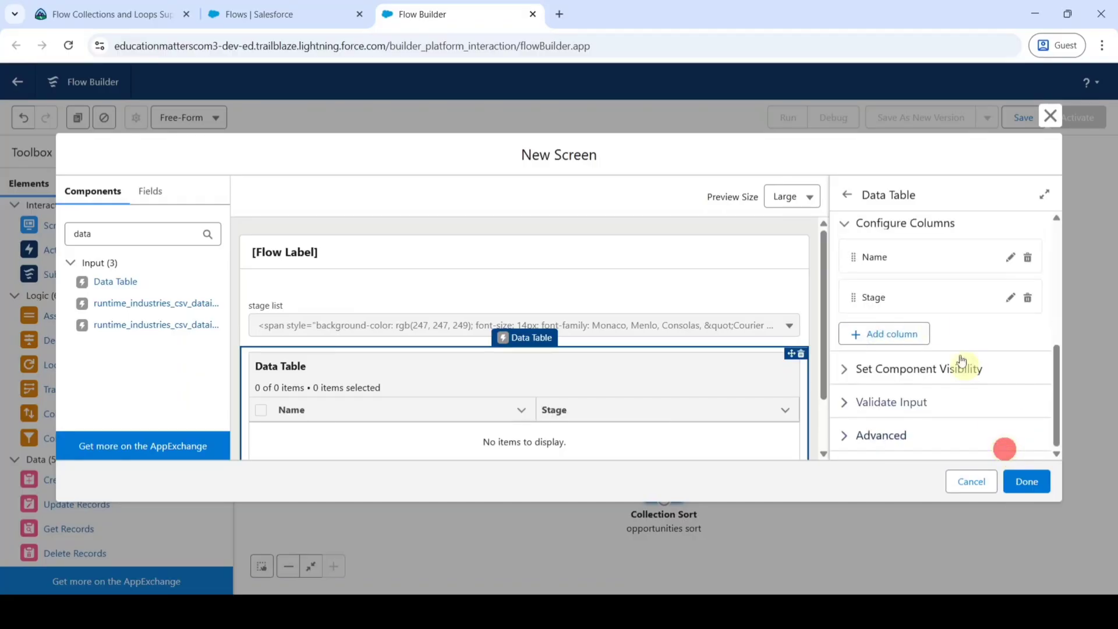
left_click(889, 335)
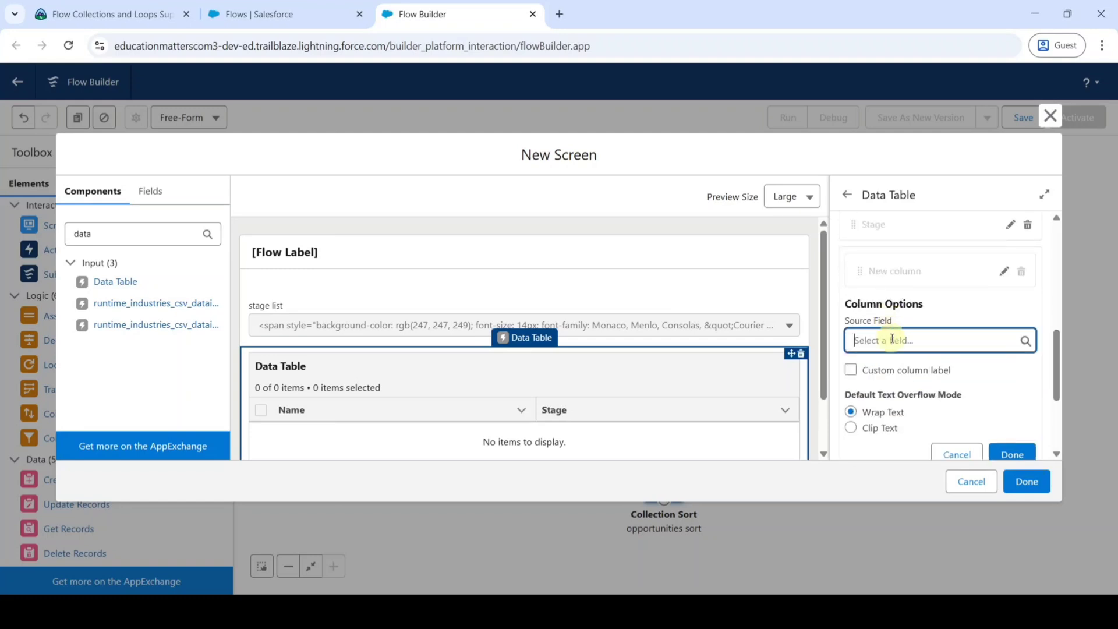
left_click(892, 339)
type("amoun")
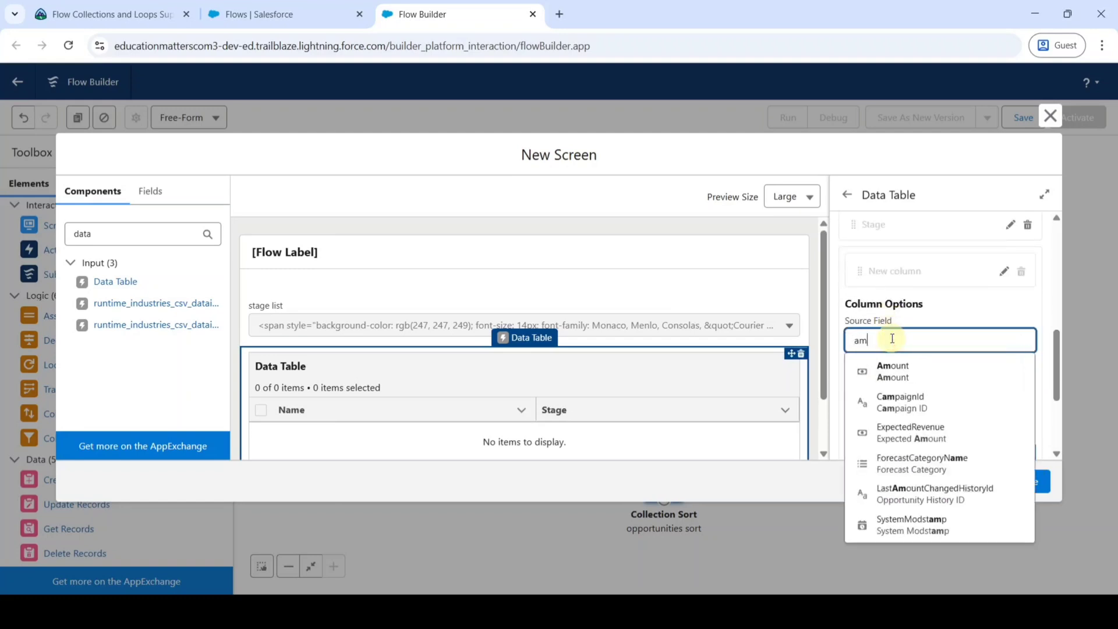
left_click(891, 371)
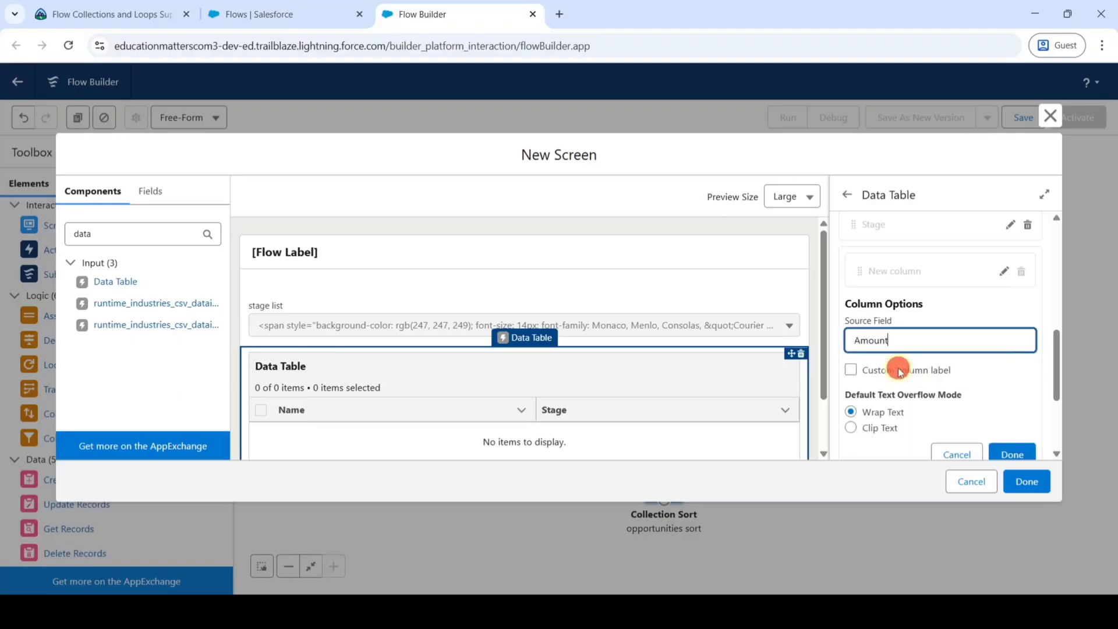
scroll(1002, 390, "down", 1)
left_click(1000, 390)
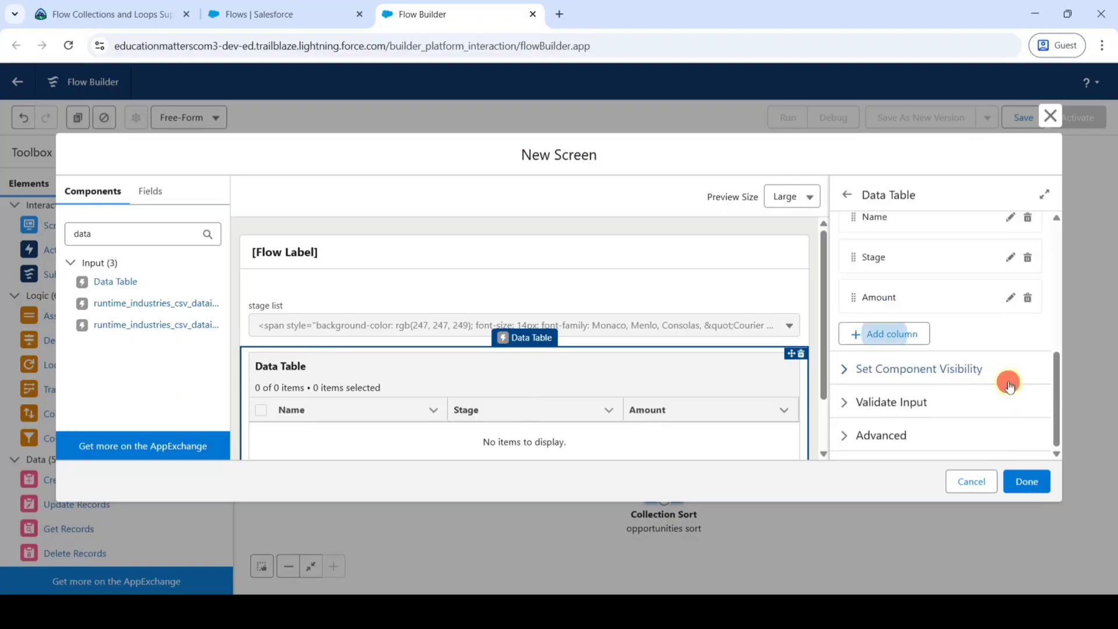
Add ExpectedRevenue and Description columns to the data table
left_click(885, 329)
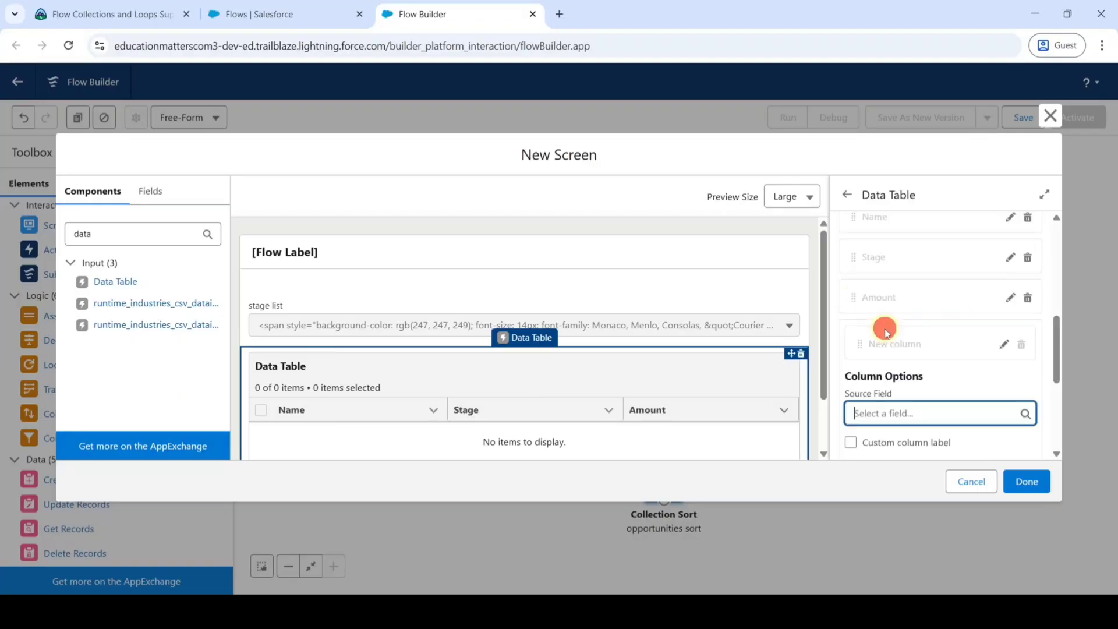
type("e")
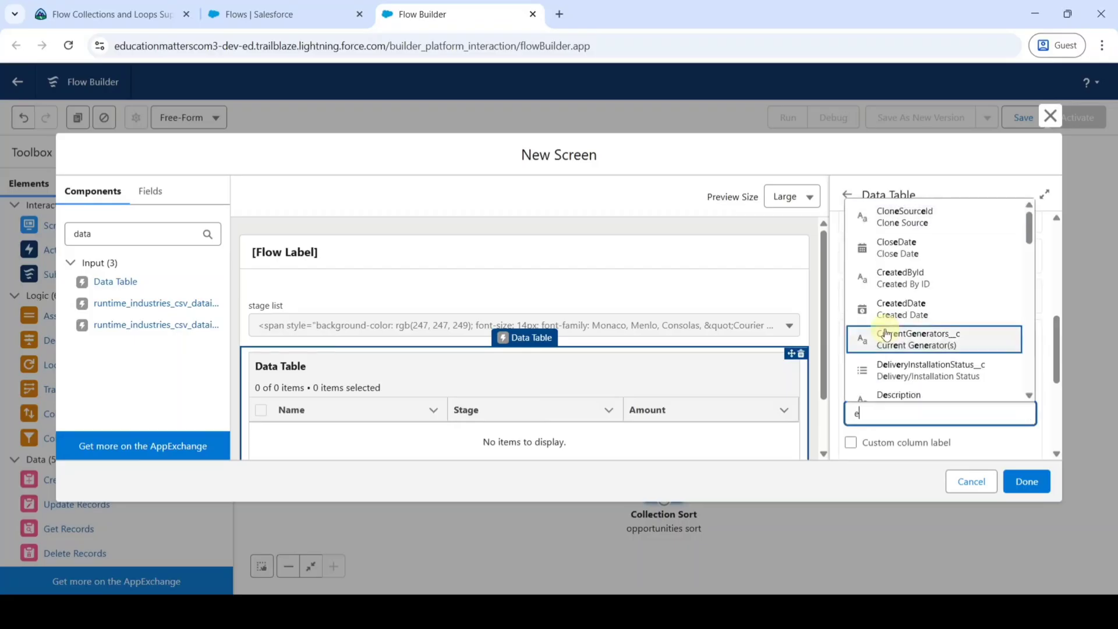
type("xpec")
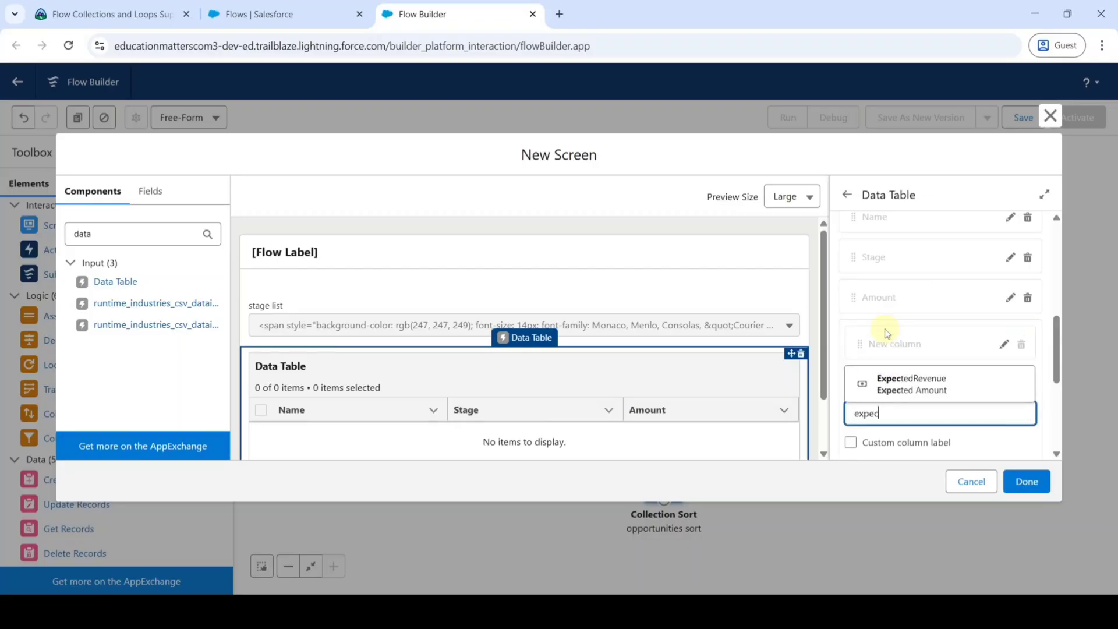
left_click(911, 379)
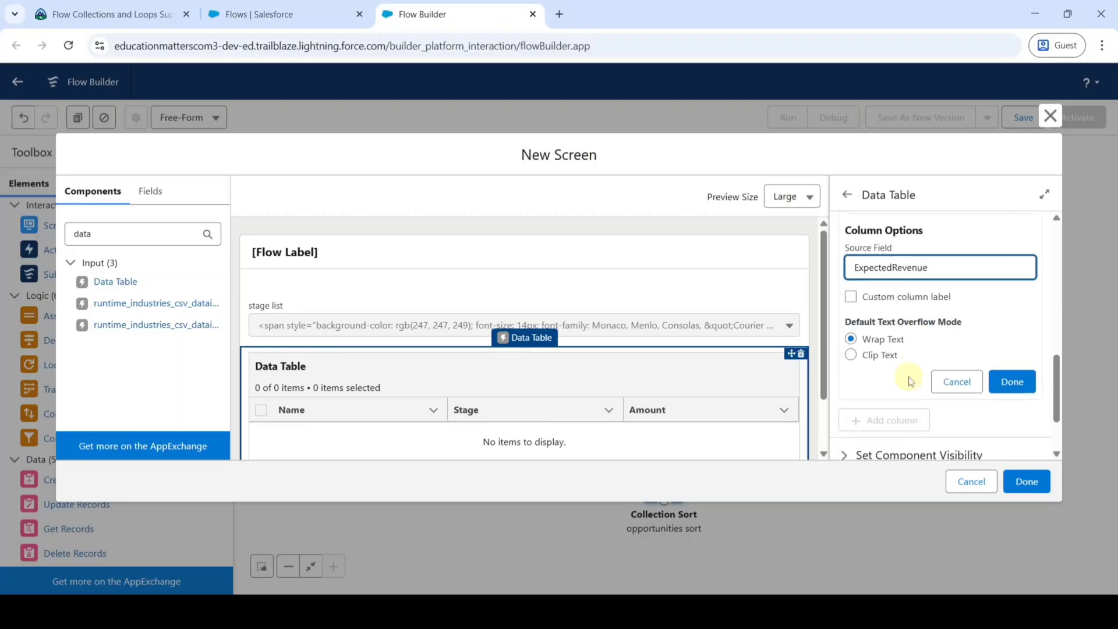
left_click(1009, 381)
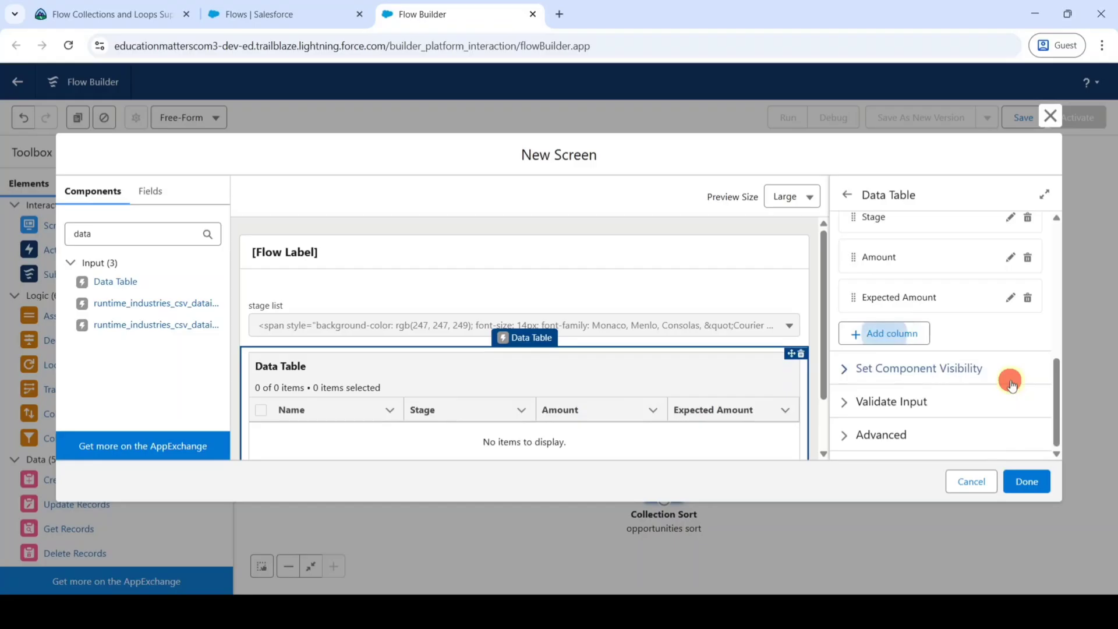
left_click(875, 334)
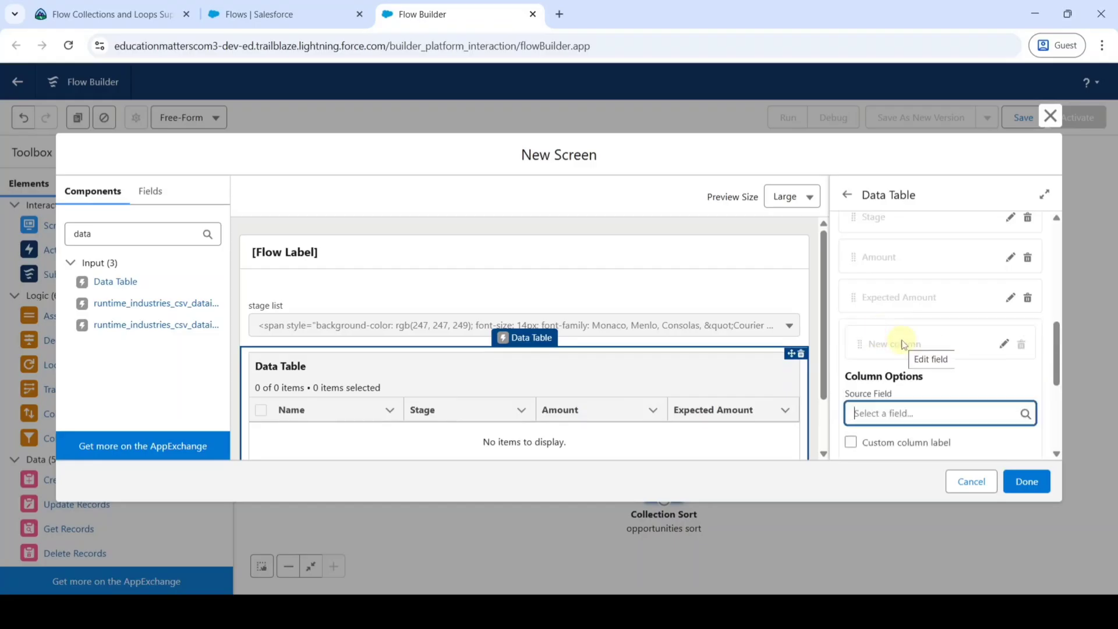
type("des")
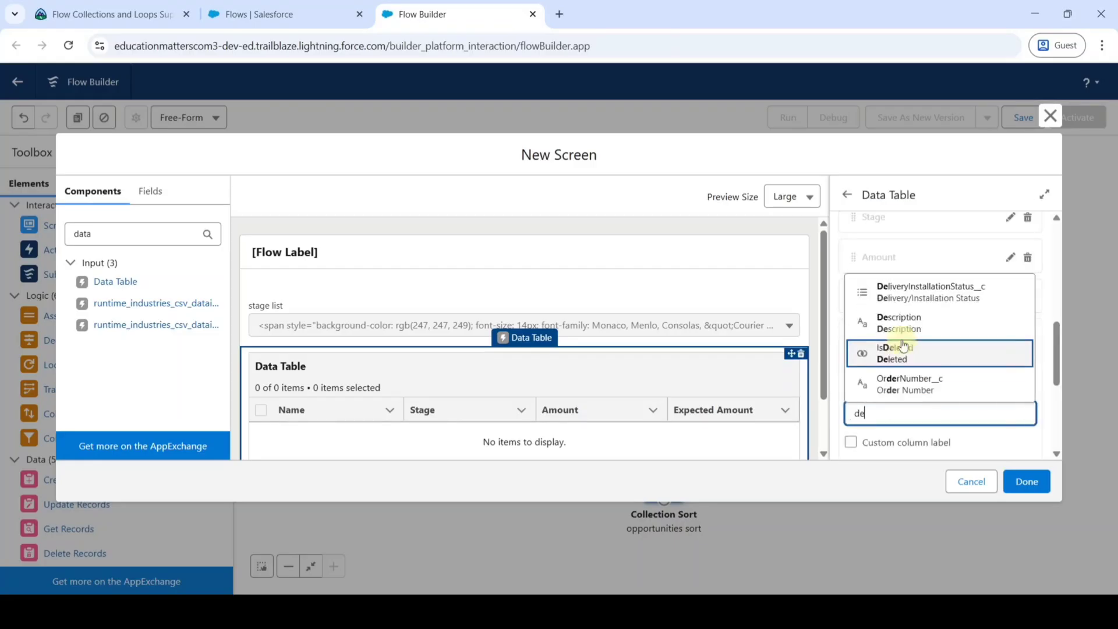
left_click(910, 384)
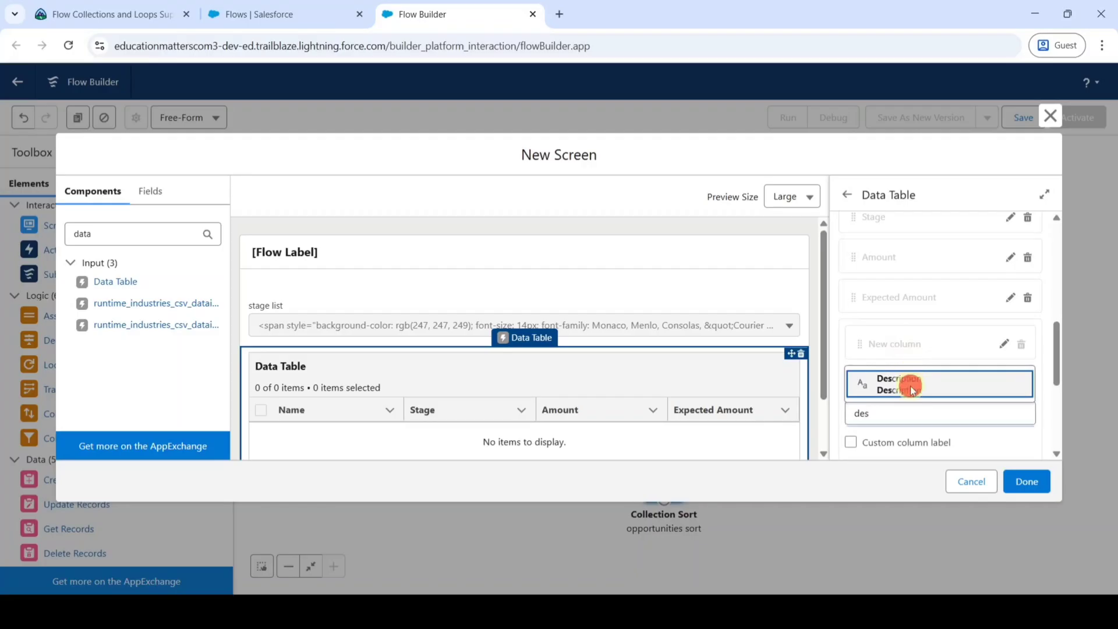
scroll(1058, 307, "down", 3)
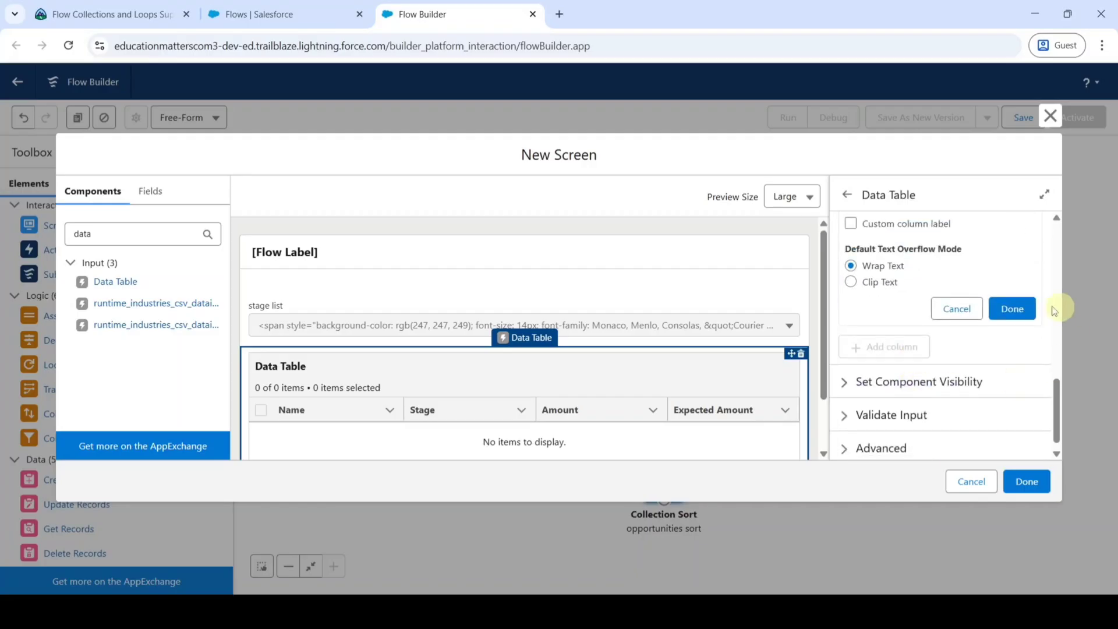
left_click(1013, 307)
scroll(1011, 372, "up", 3)
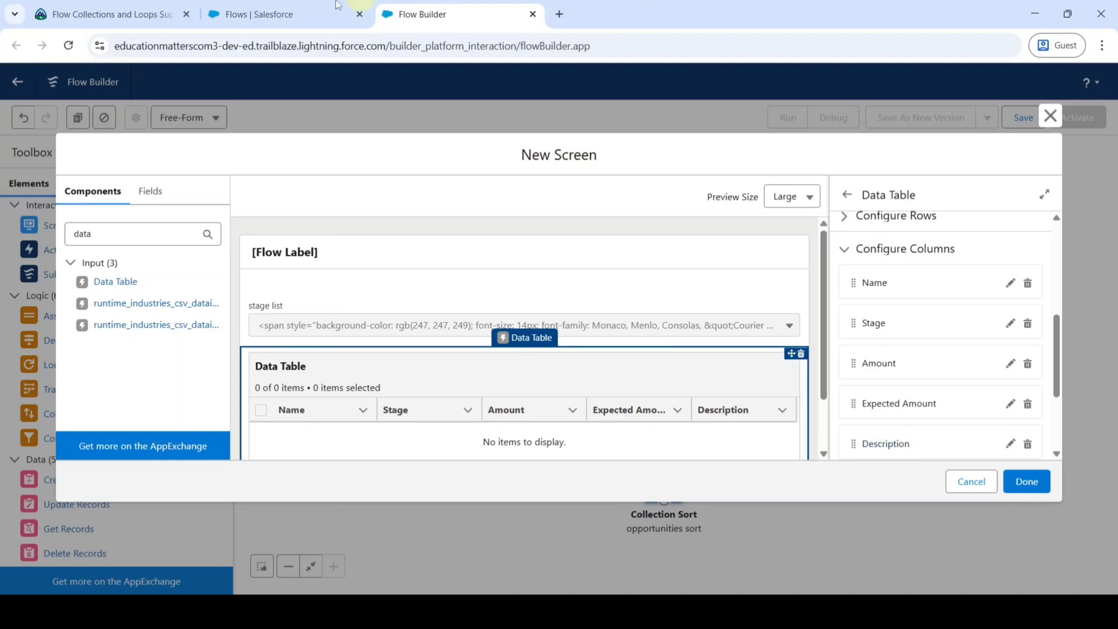
left_click(92, 14)
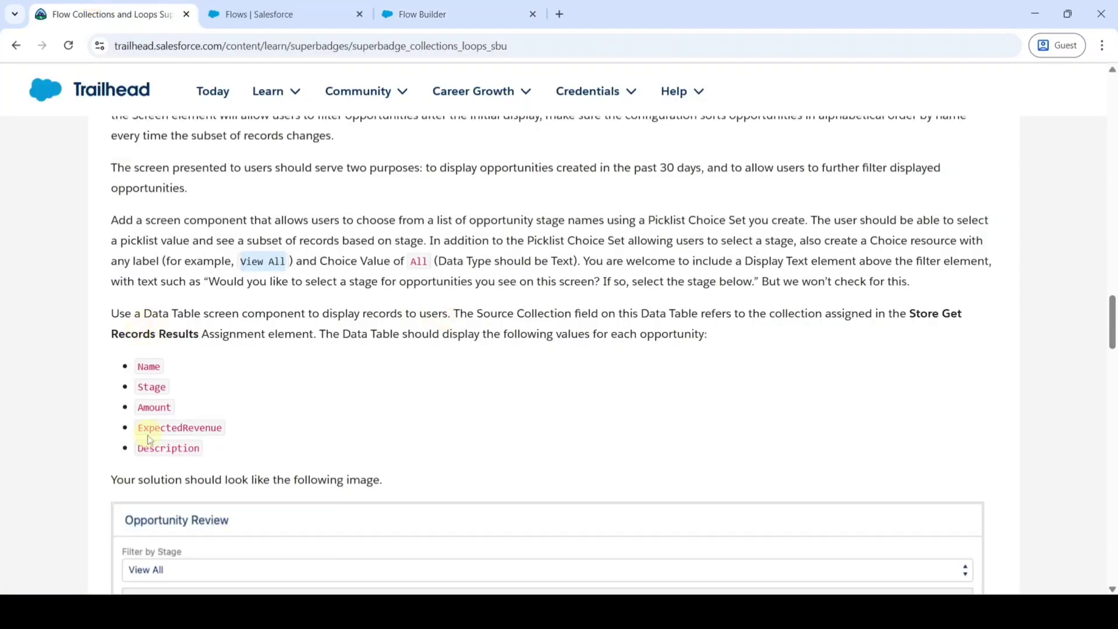
scroll(257, 434, "down", 3)
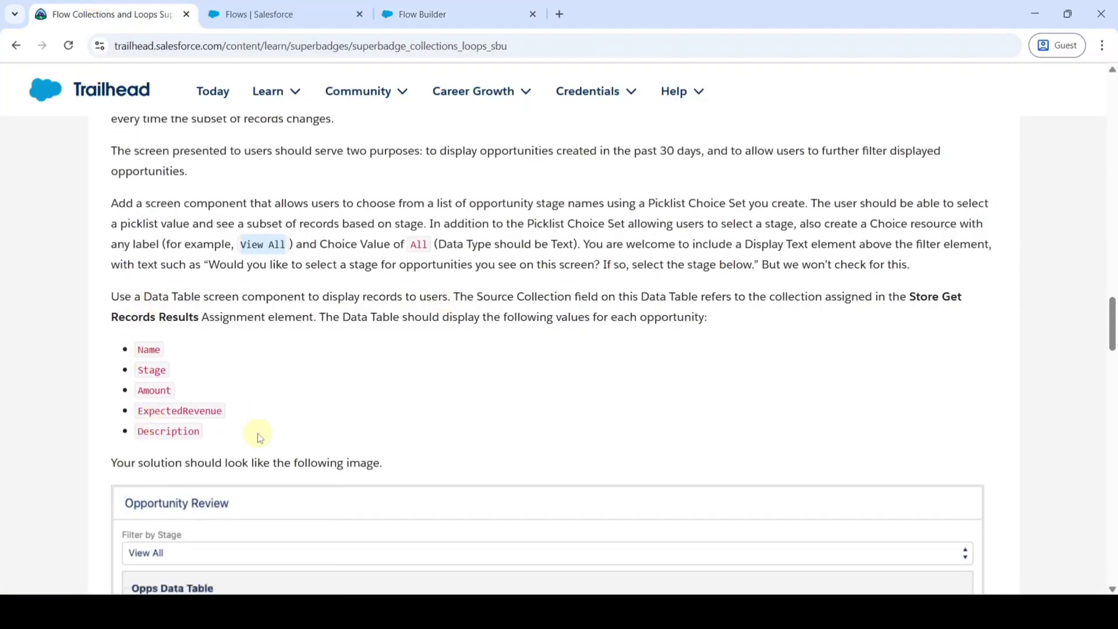
left_click(417, 6)
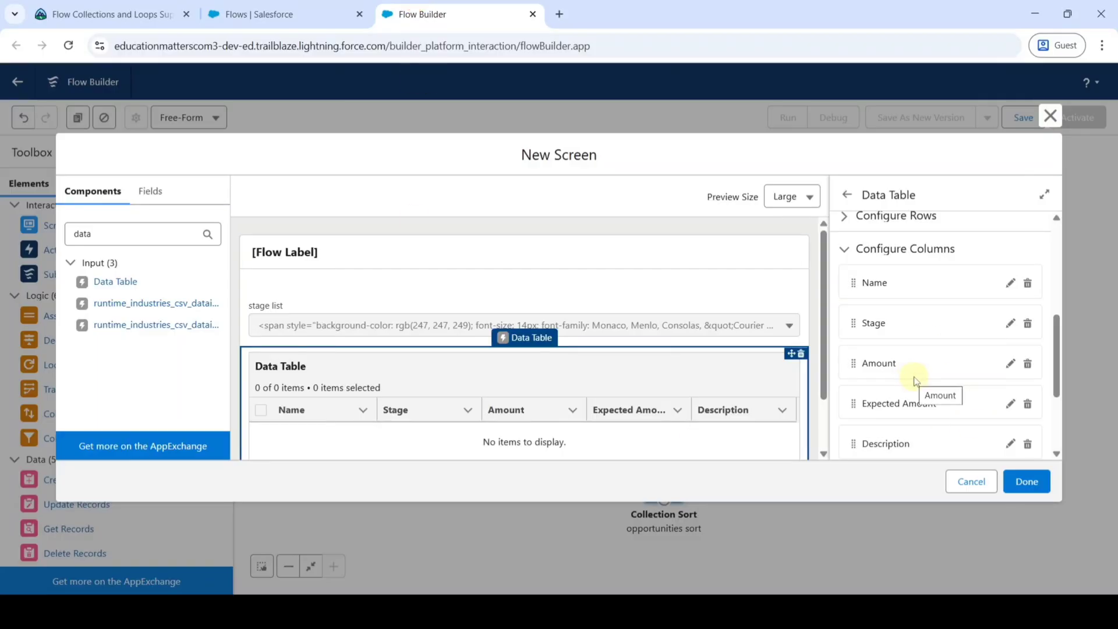
scroll(914, 381, "down", 3)
Place the opportunity screen after Collection Sort, connect them, and drop a Collection Filter on the canvas
left_click(1023, 487)
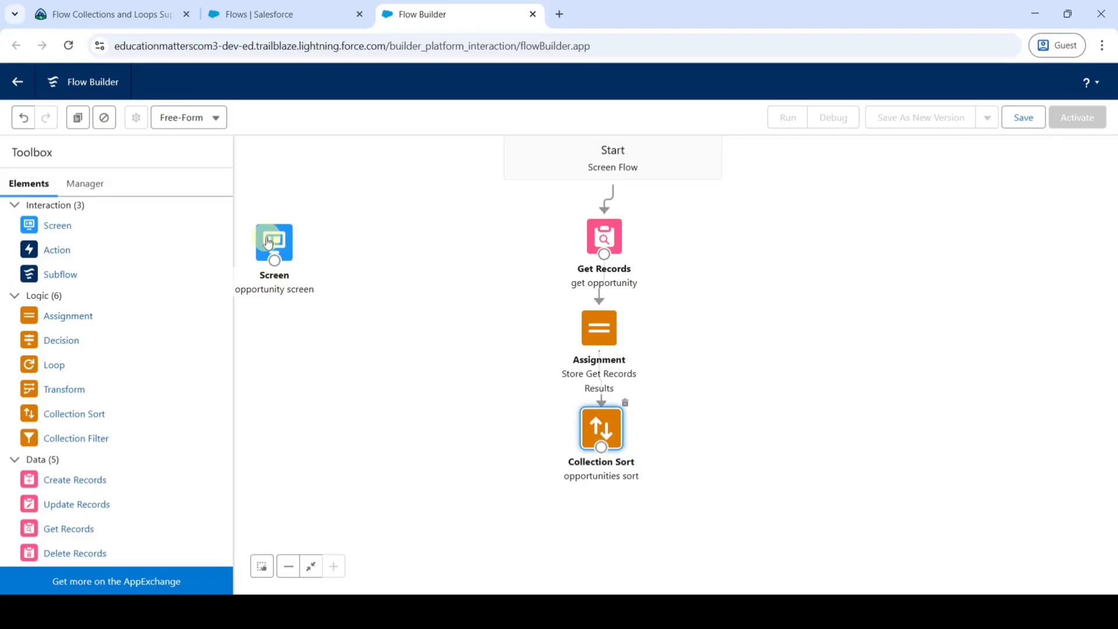
left_click_drag(268, 243, 690, 432)
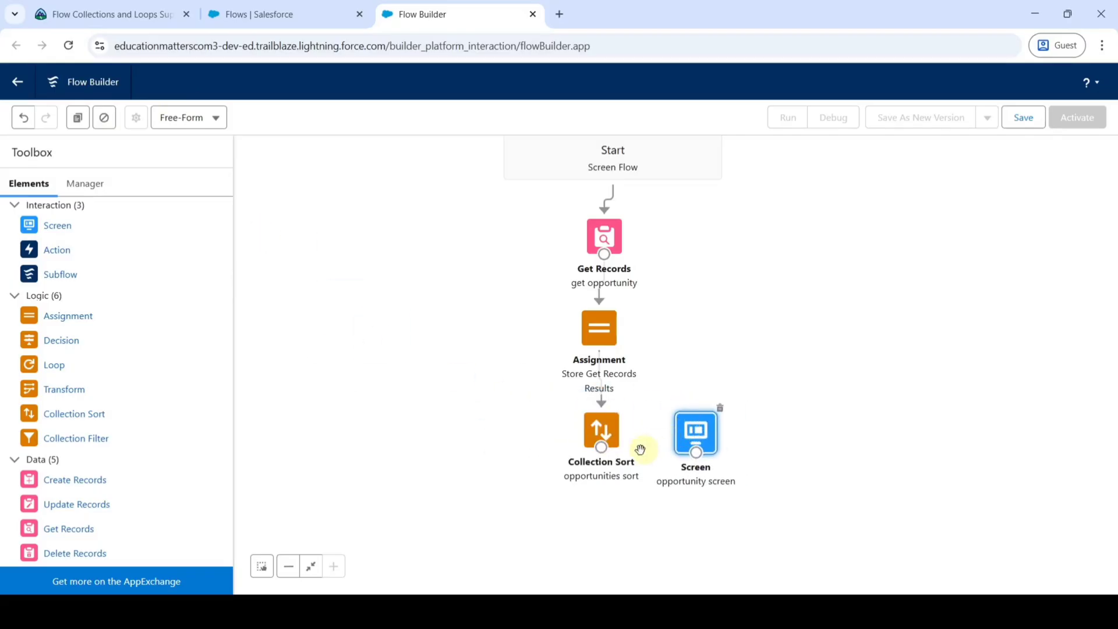
left_click_drag(601, 446, 675, 439)
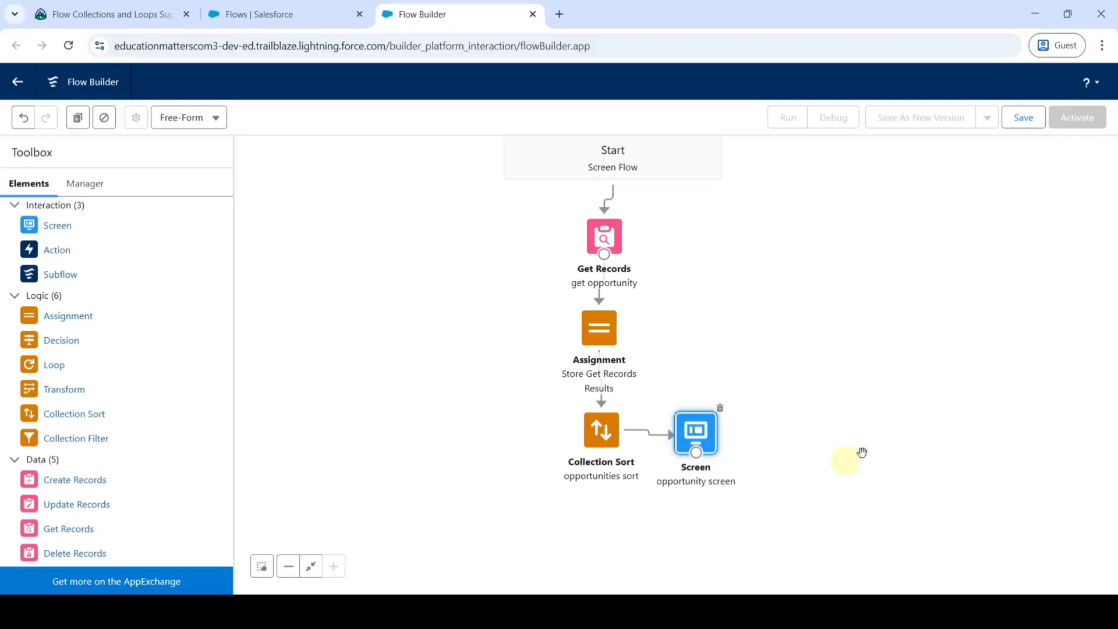
left_click_drag(776, 325, 616, 332)
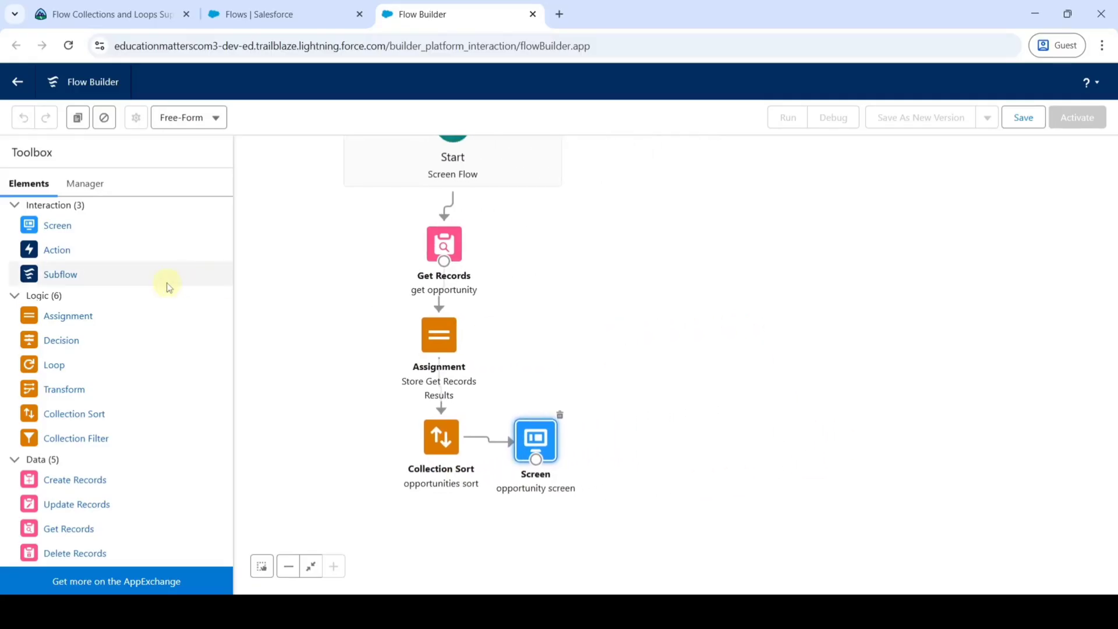
left_click_drag(59, 450, 711, 327)
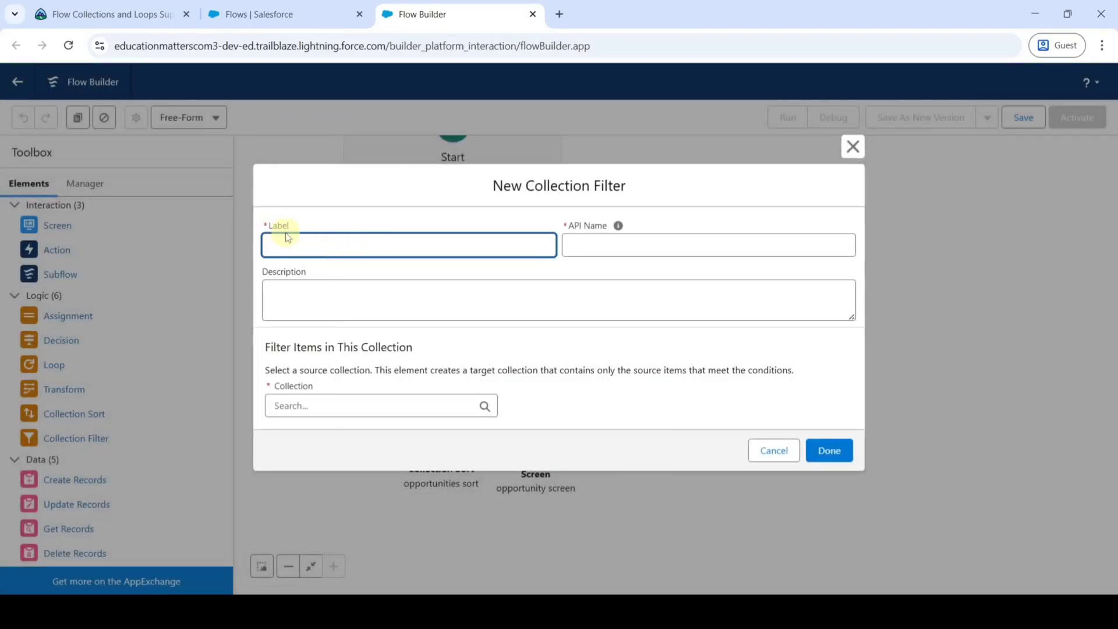
Copy the name 'Filter for StageName' from Trailhead and paste it as the filter's label
left_click(14, 14)
left_click(77, 12)
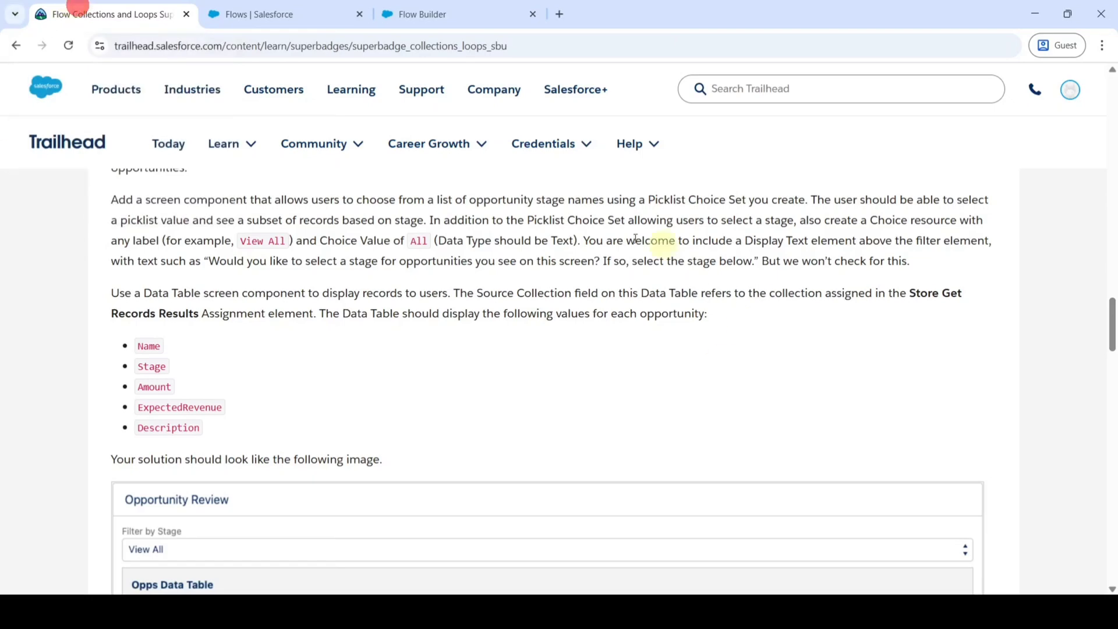
scroll(635, 239, "down", 15)
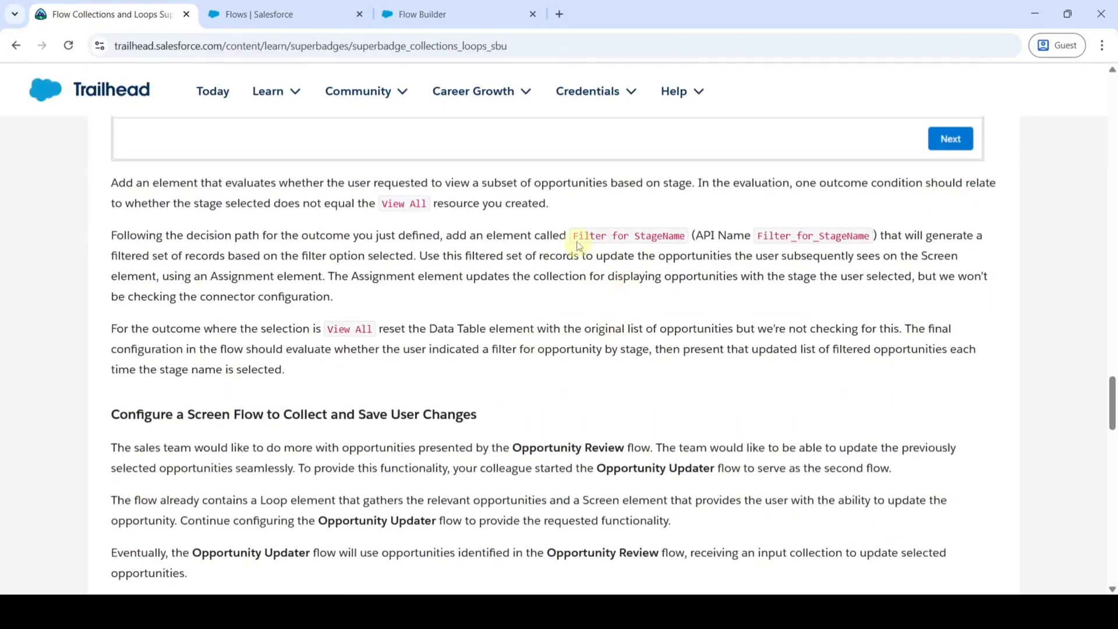
left_click_drag(570, 235, 688, 236)
key("ctrl+c")
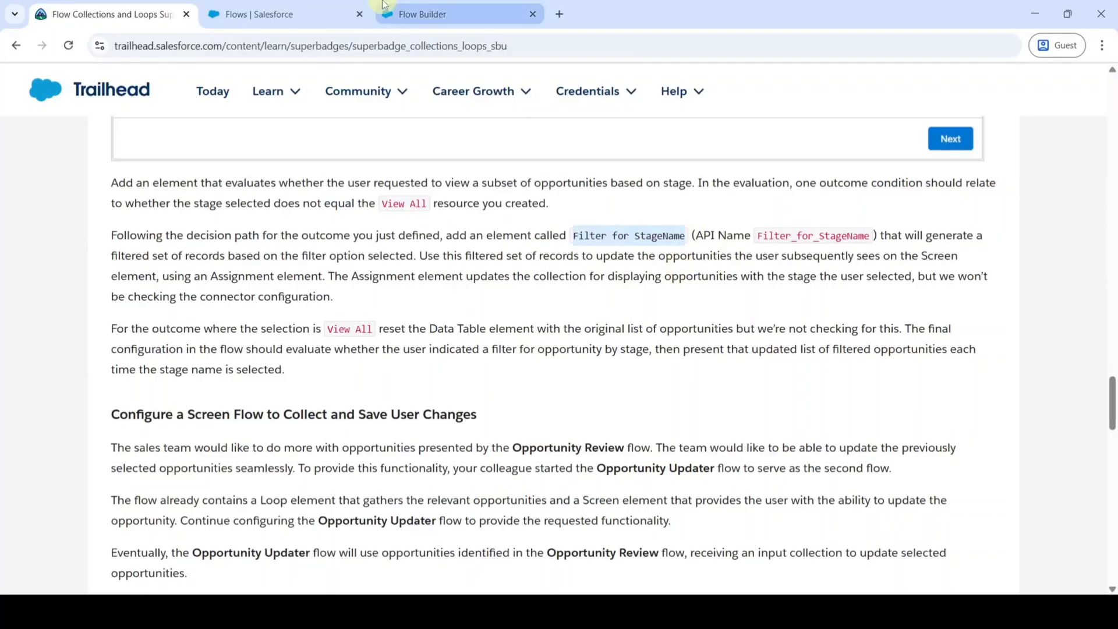
left_click(416, 14)
left_click(353, 242)
key("ctrl+v")
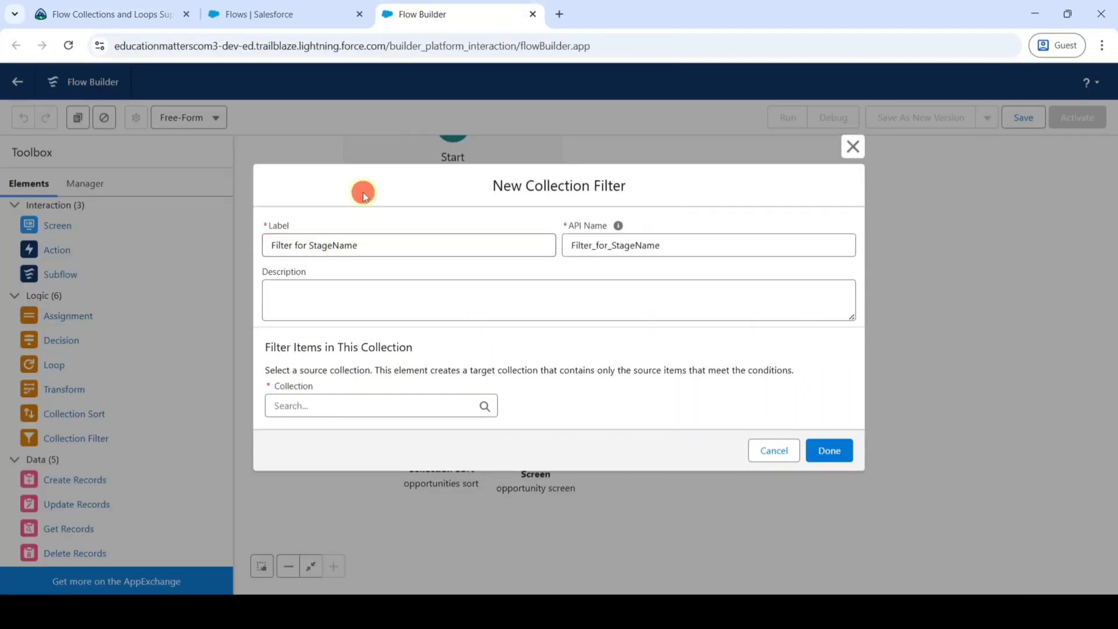
Filter opportunityrecords where Stage equals the screen's stage list, save, and reposition the element
left_click(320, 399)
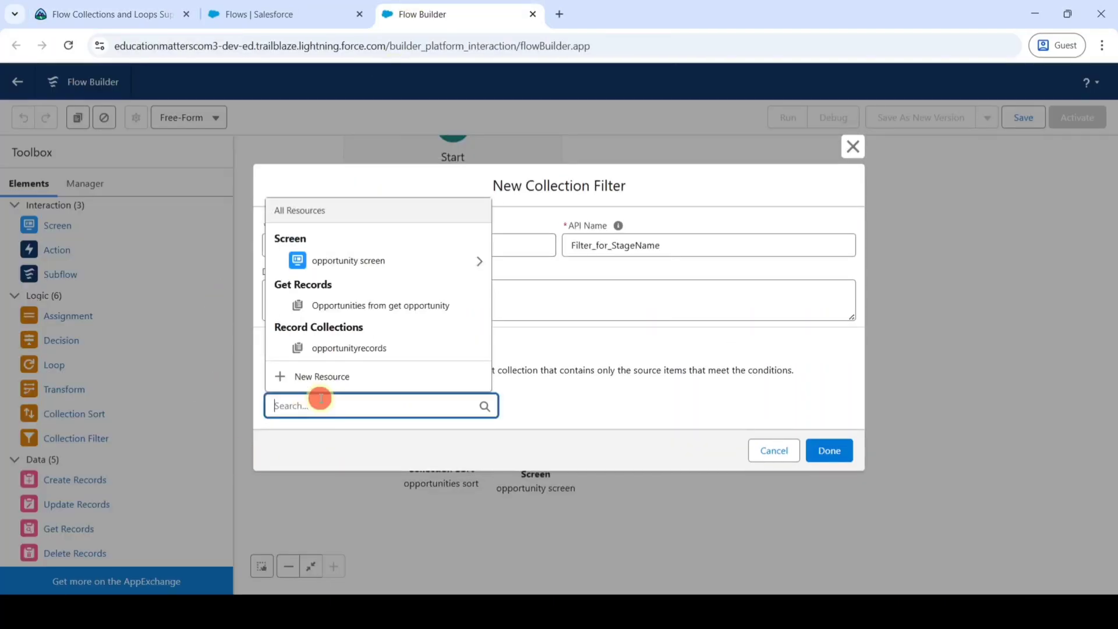
left_click(347, 348)
scroll(503, 302, "down", 1)
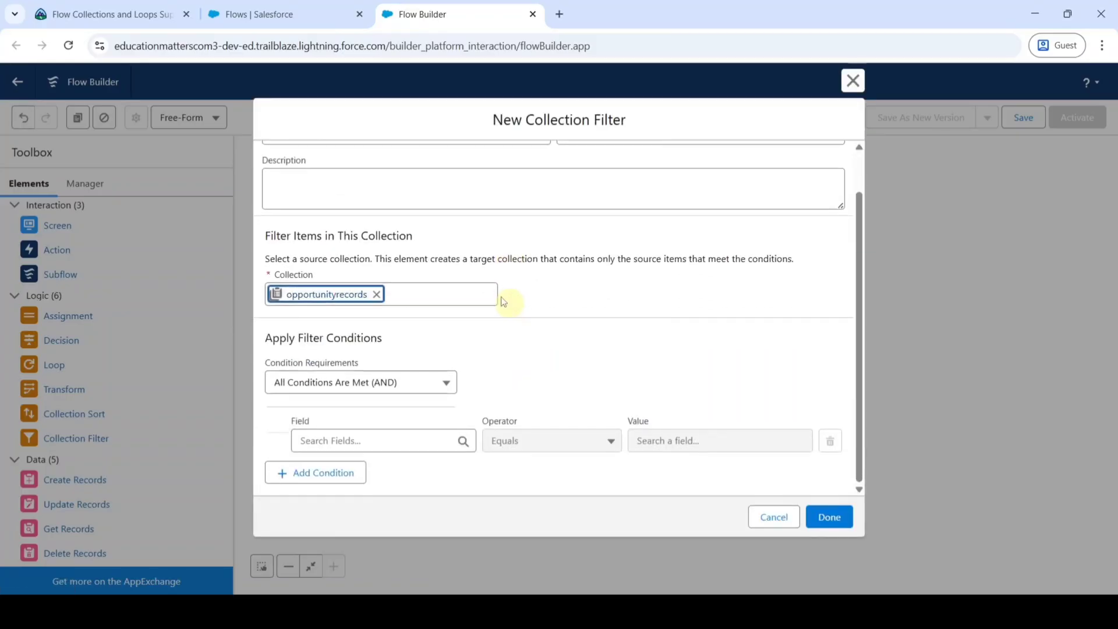
left_click(361, 440)
type("stage")
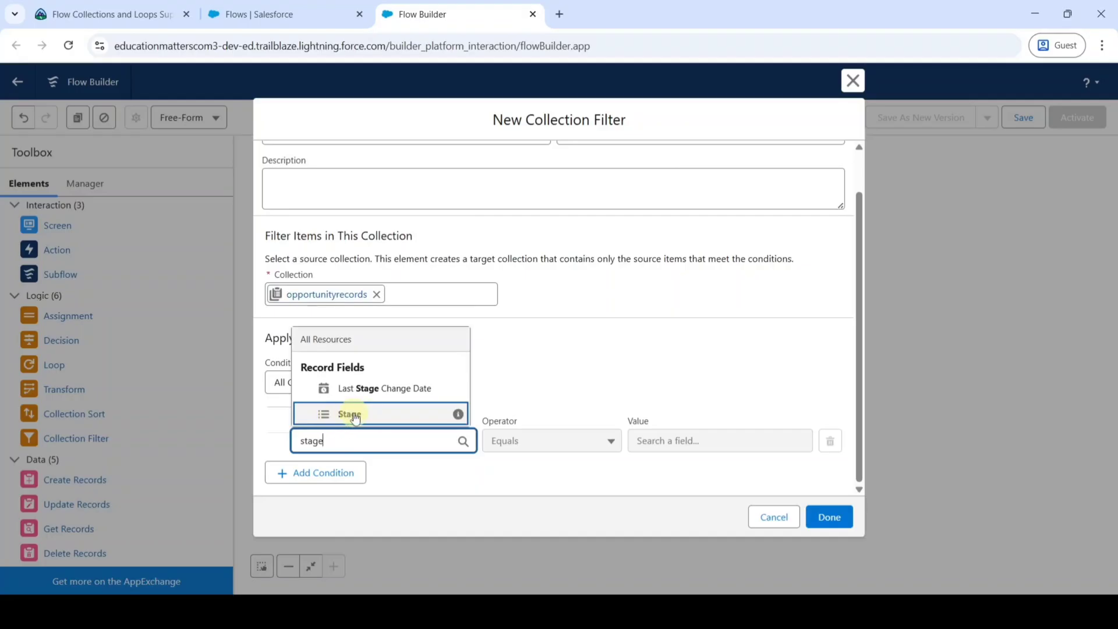
left_click(353, 413)
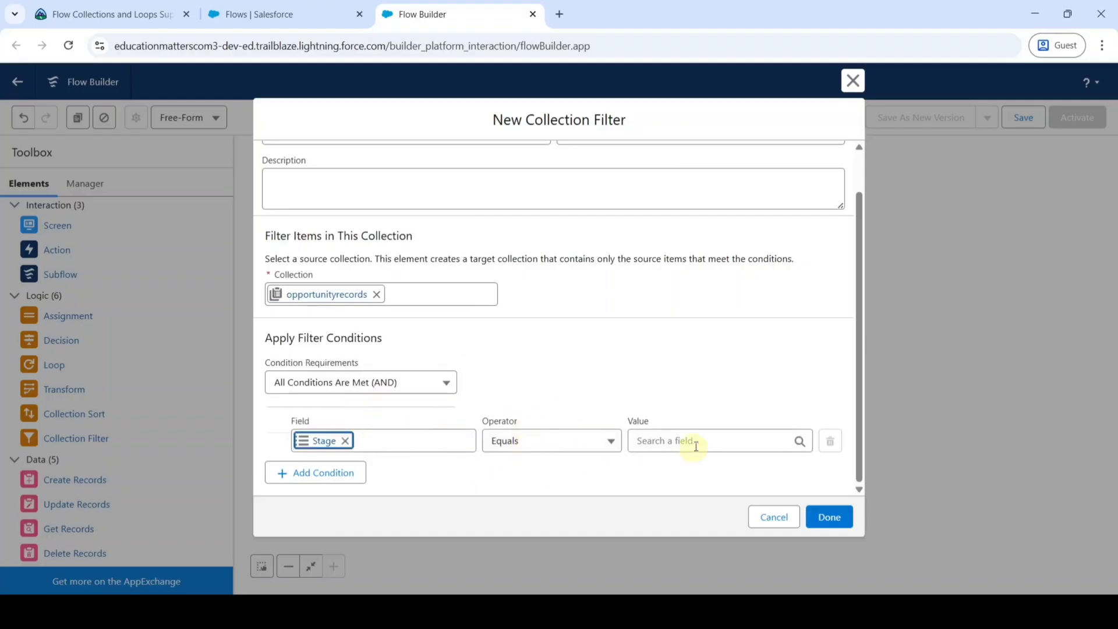
left_click(667, 443)
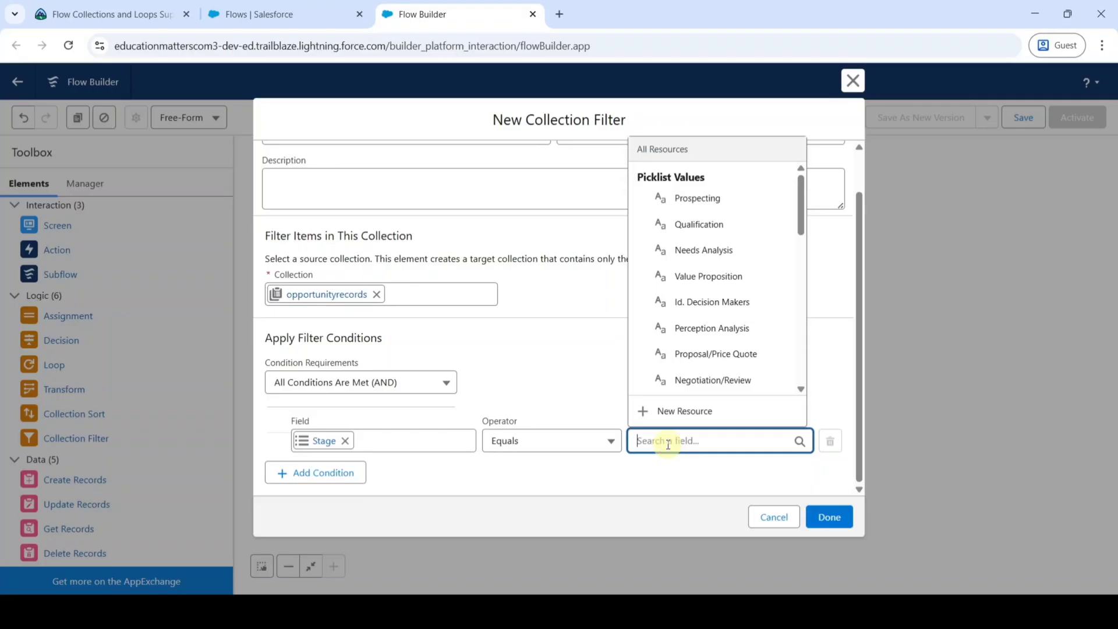
type("stage")
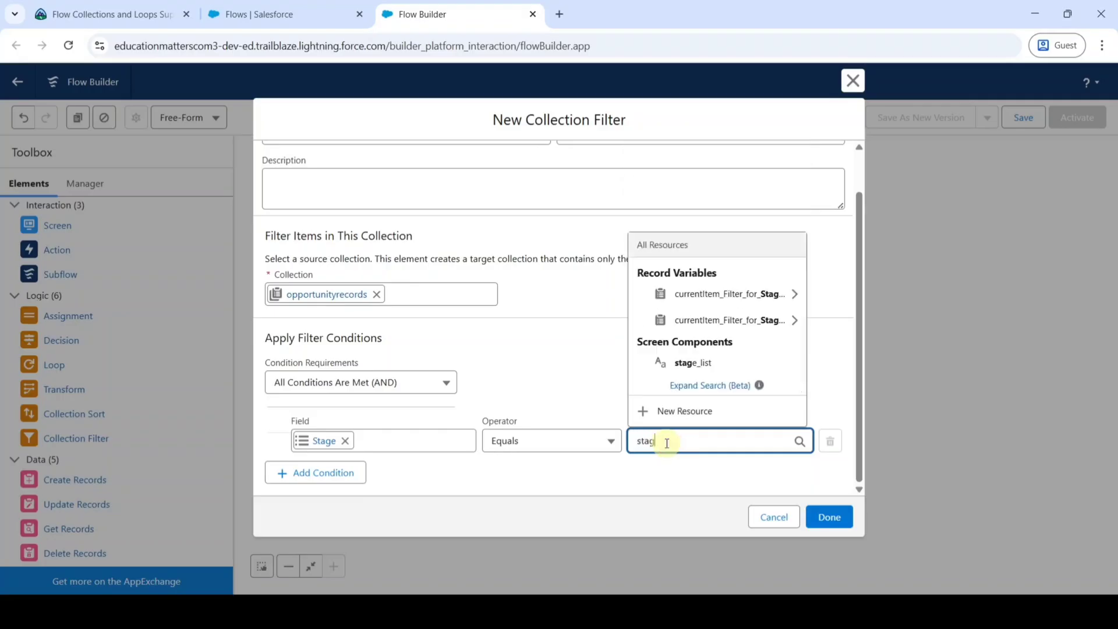
left_click(691, 362)
scroll(689, 368, "up", 1)
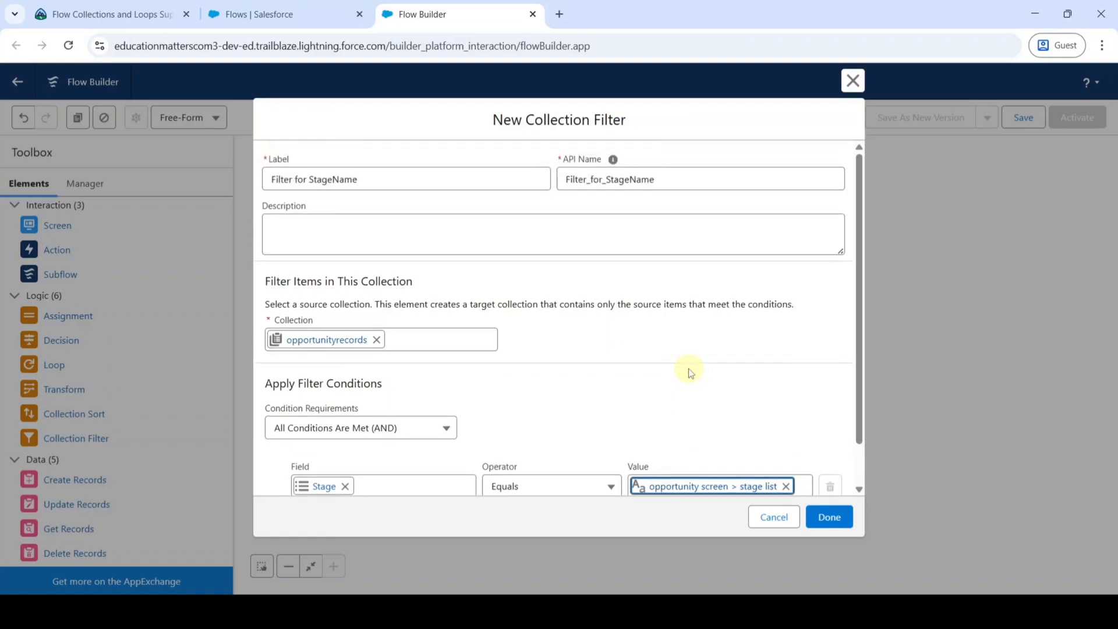
scroll(690, 368, "down", 1)
left_click(827, 523)
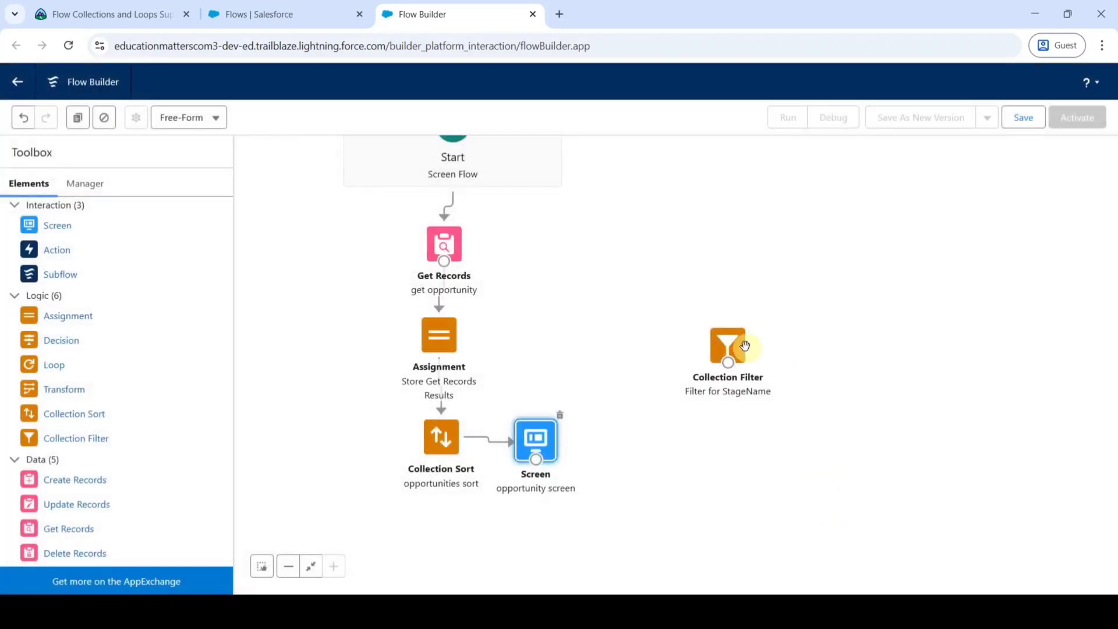
left_click_drag(736, 344, 658, 302)
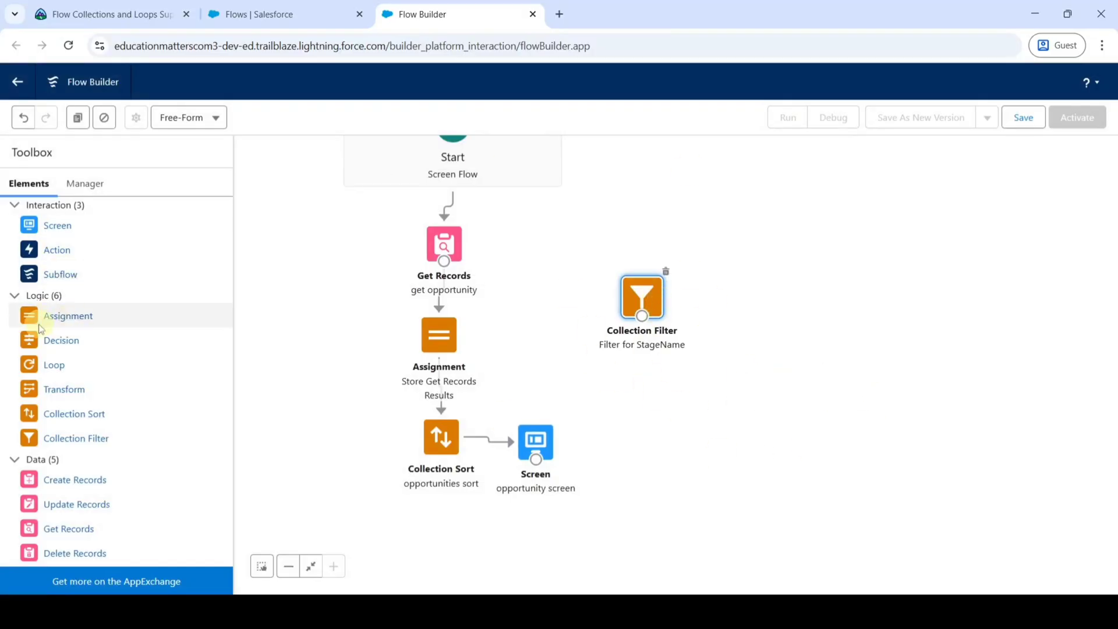
Add Assignment 'updated opportunity' setting opportunityrecords to Opportunities from Filter for StageName
left_click_drag(49, 315, 810, 332)
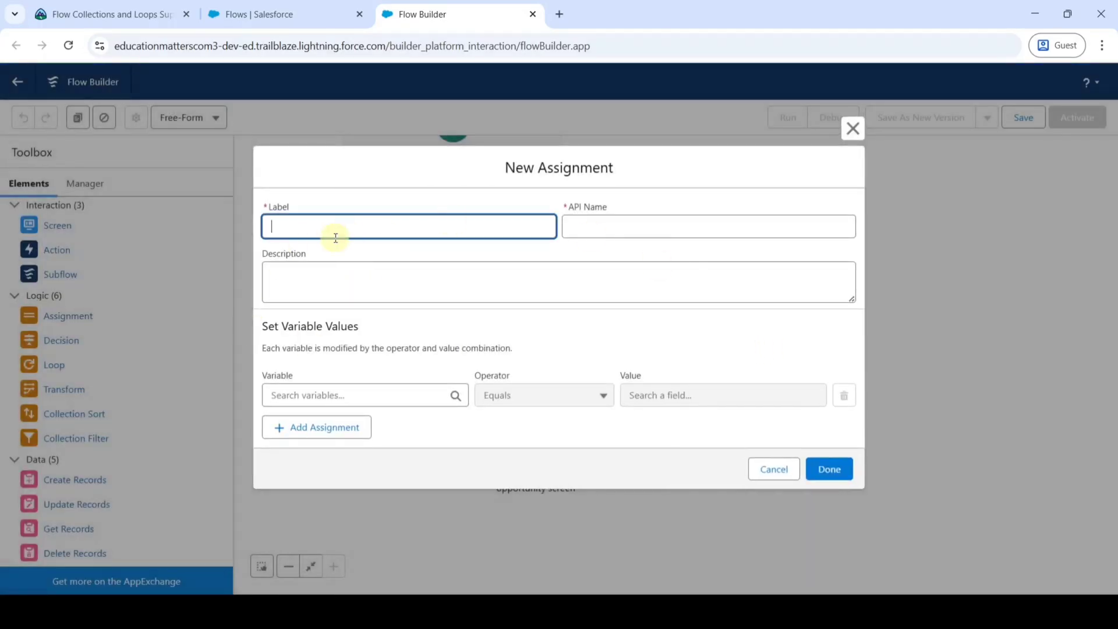
left_click(329, 226)
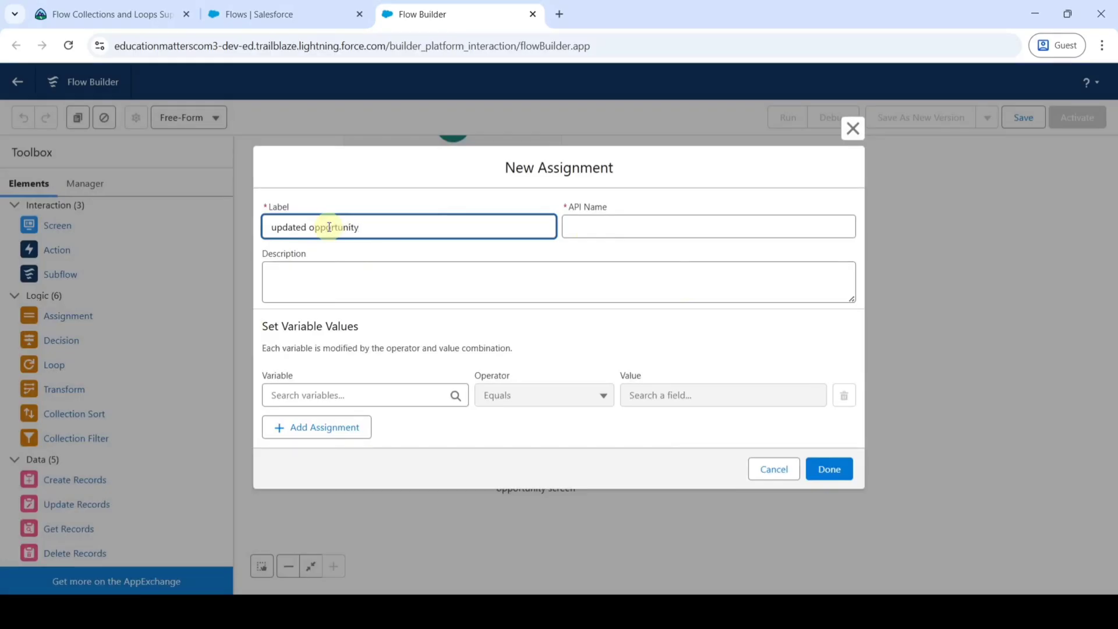
left_click(327, 191)
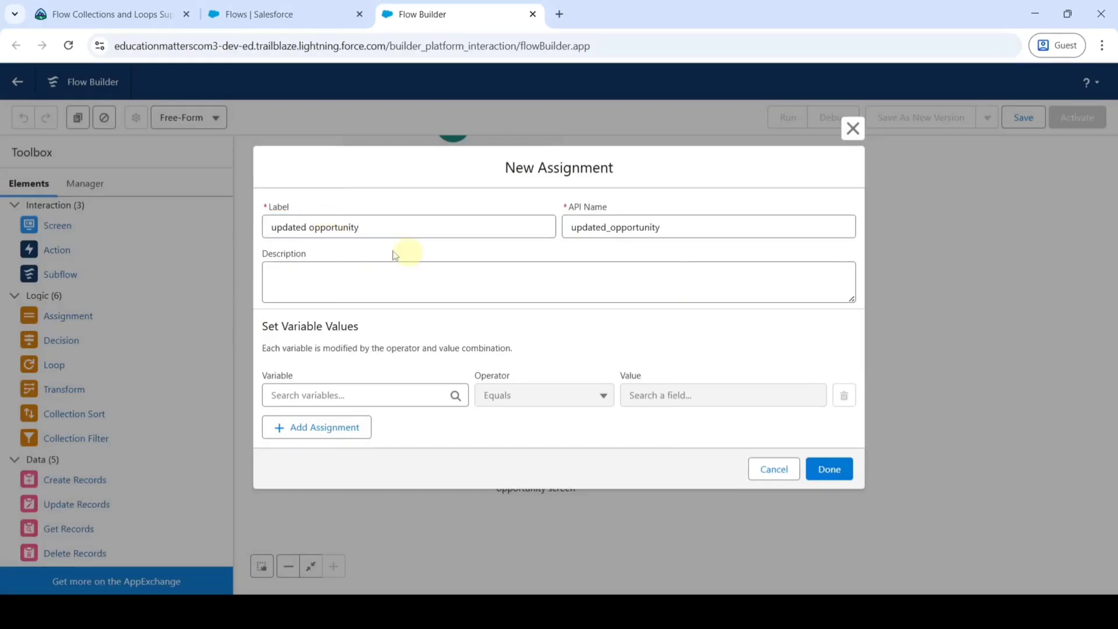
left_click(333, 396)
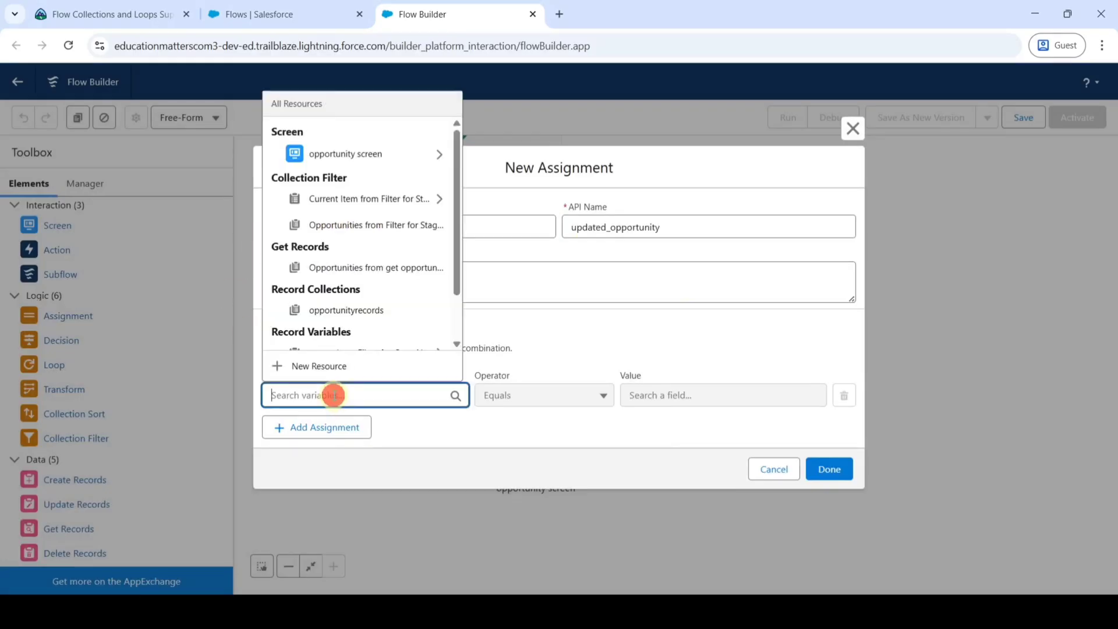
left_click(321, 310)
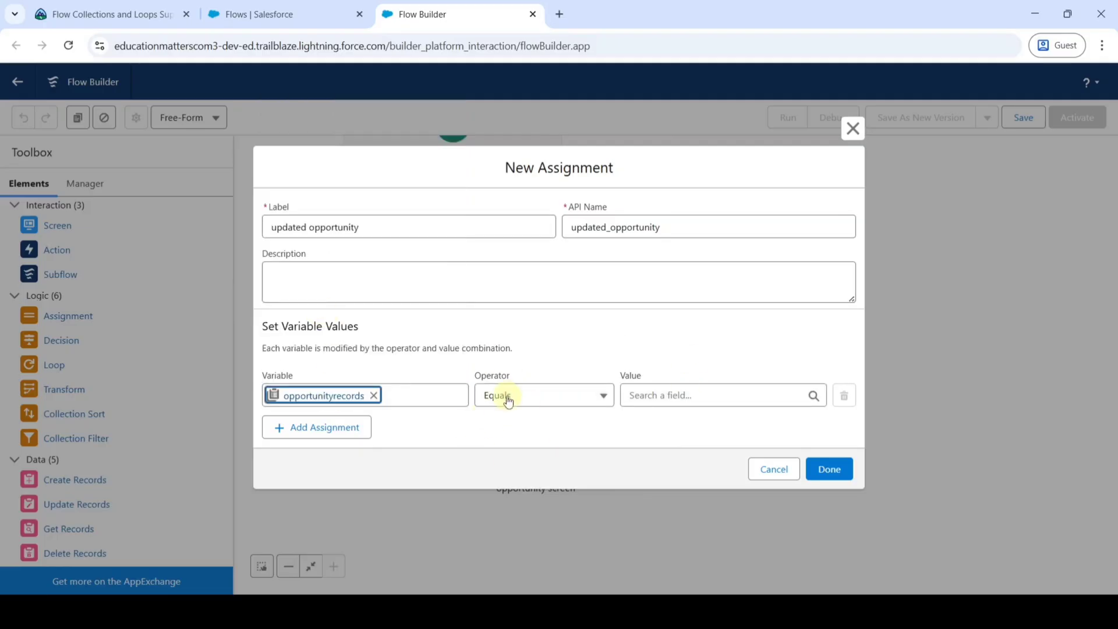
left_click(690, 395)
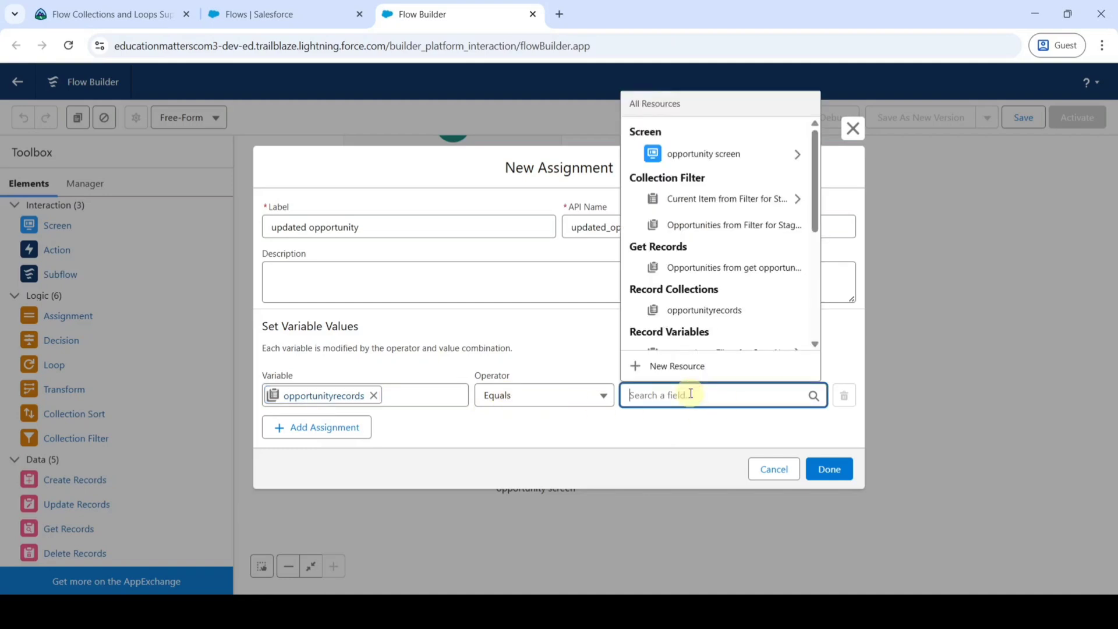
type("filter")
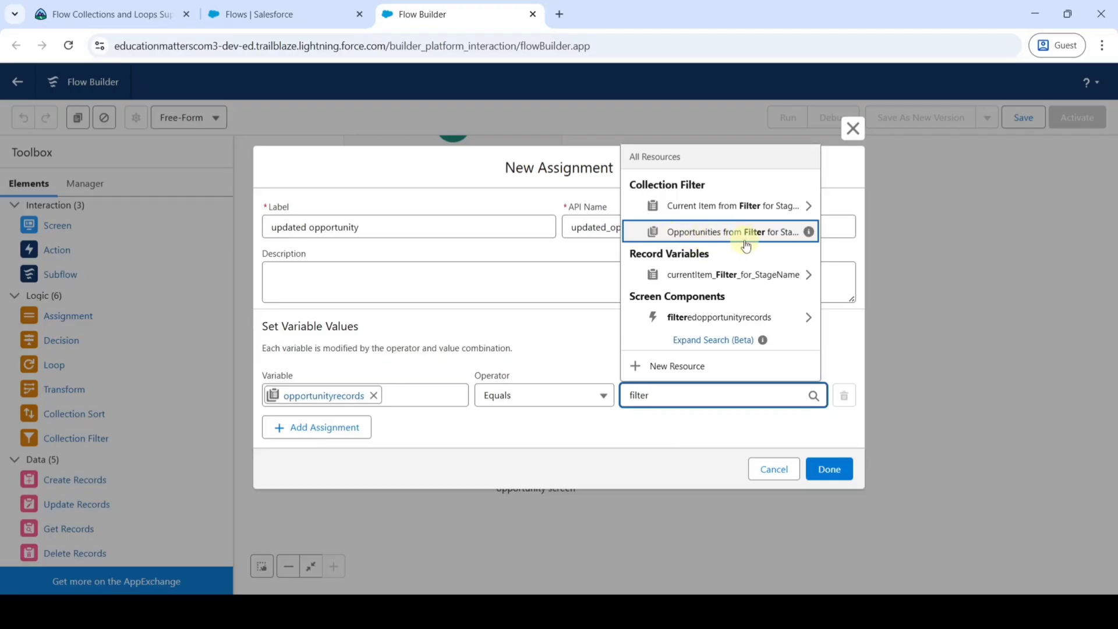
left_click(731, 232)
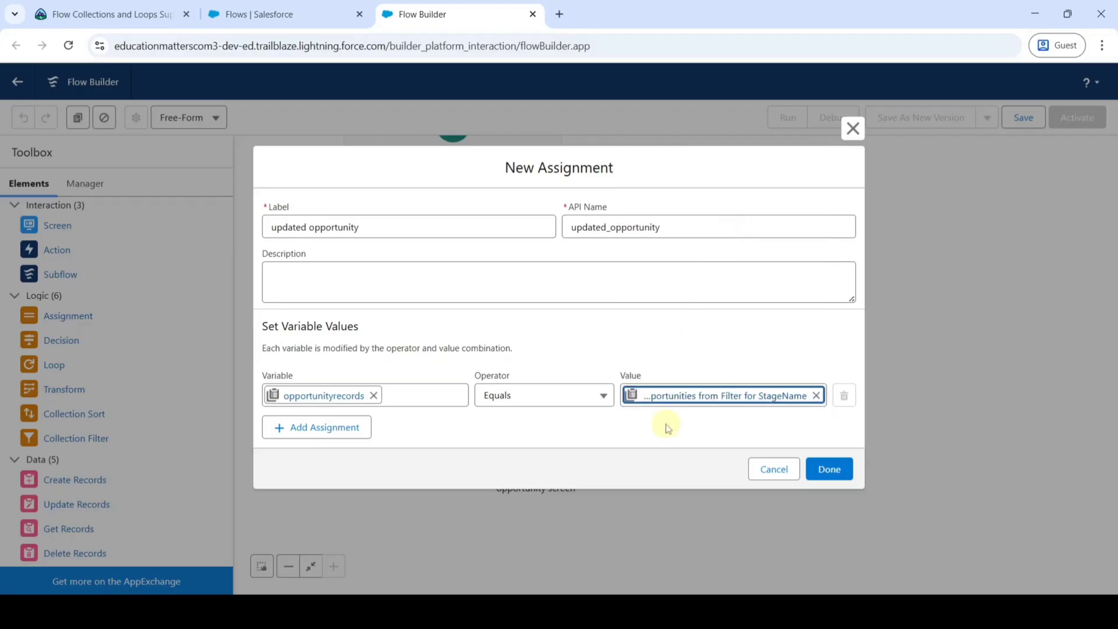
left_click(836, 469)
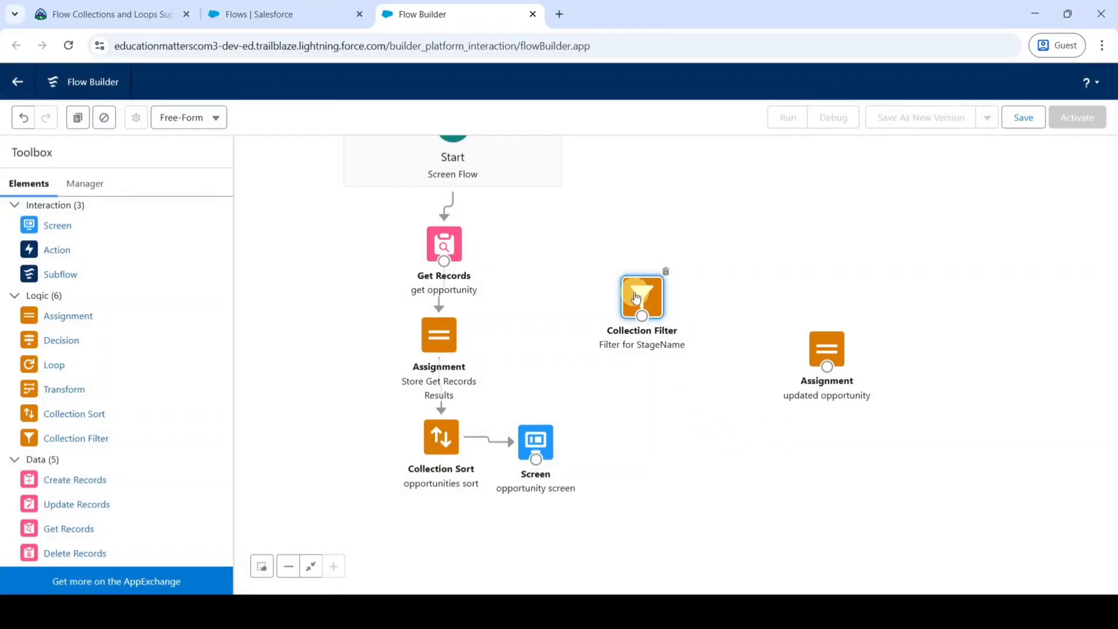
Connect Filter for StageName to updated opportunity, then to the opportunity screen, and add a Decision
left_click(642, 317)
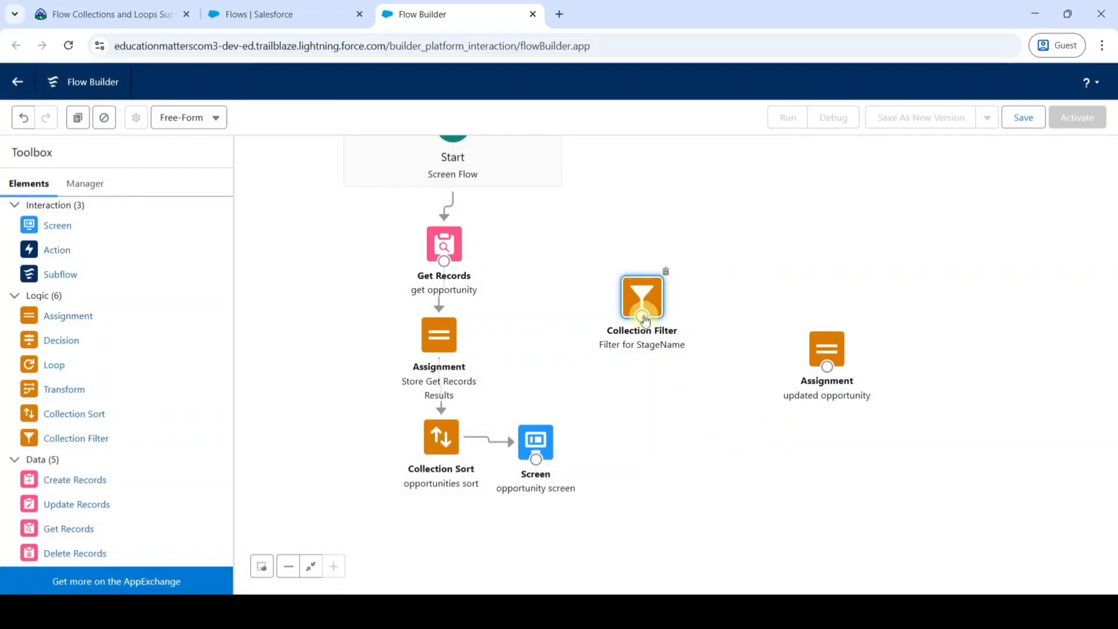
left_click_drag(643, 321, 816, 351)
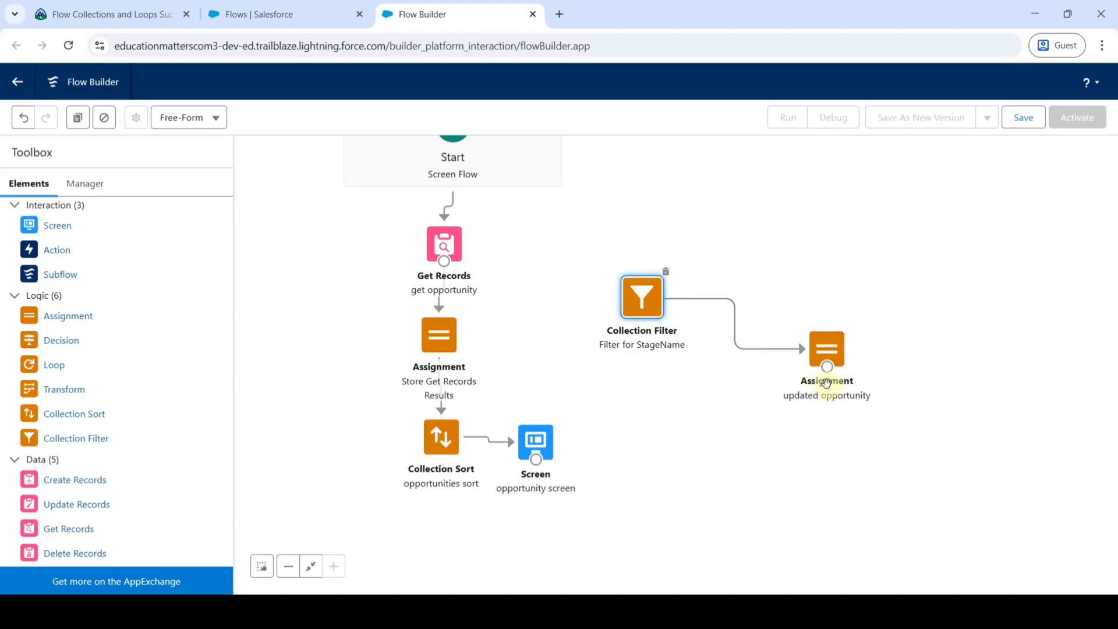
left_click_drag(827, 372, 547, 453)
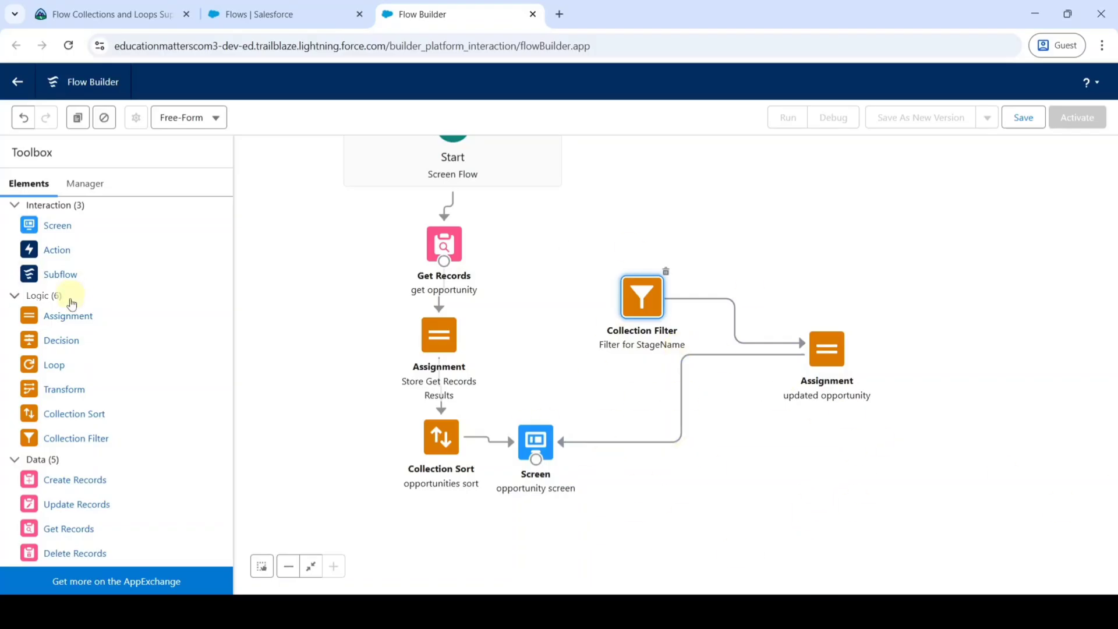
left_click_drag(55, 341, 848, 269)
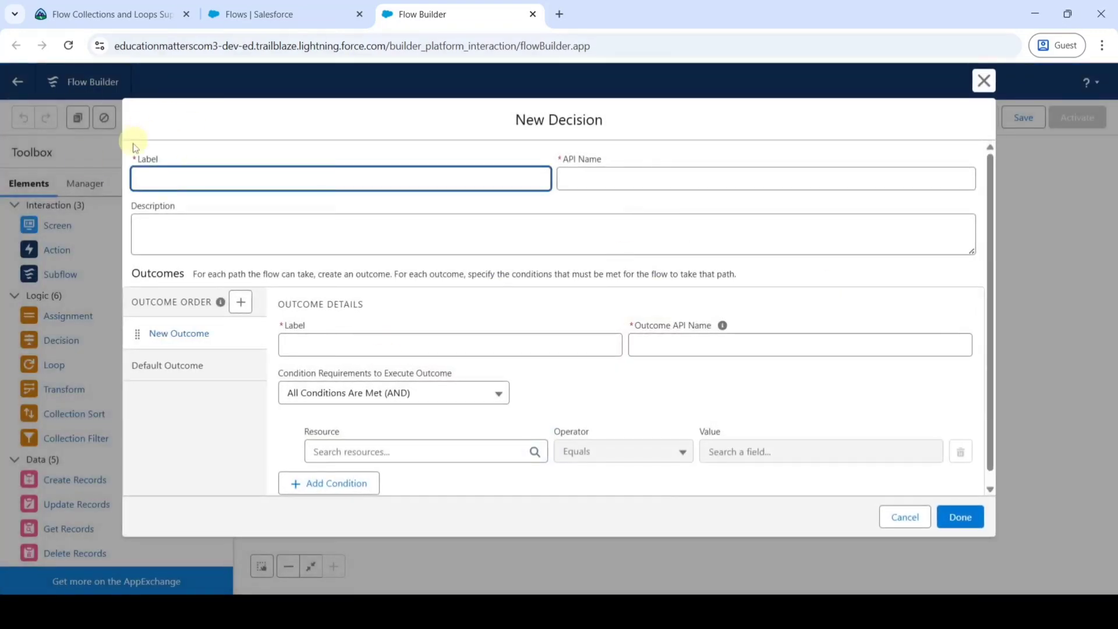
Label the decision isviewall with outcome 'yes' when stage list equals ViewAll
left_click(167, 176)
left_click(178, 149)
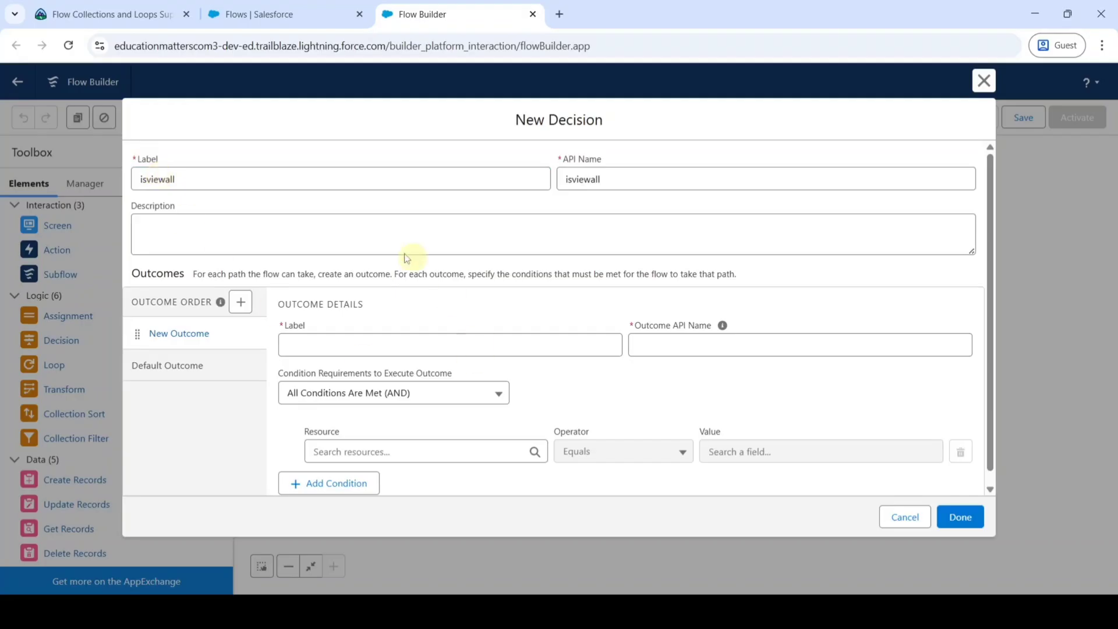
left_click(344, 348)
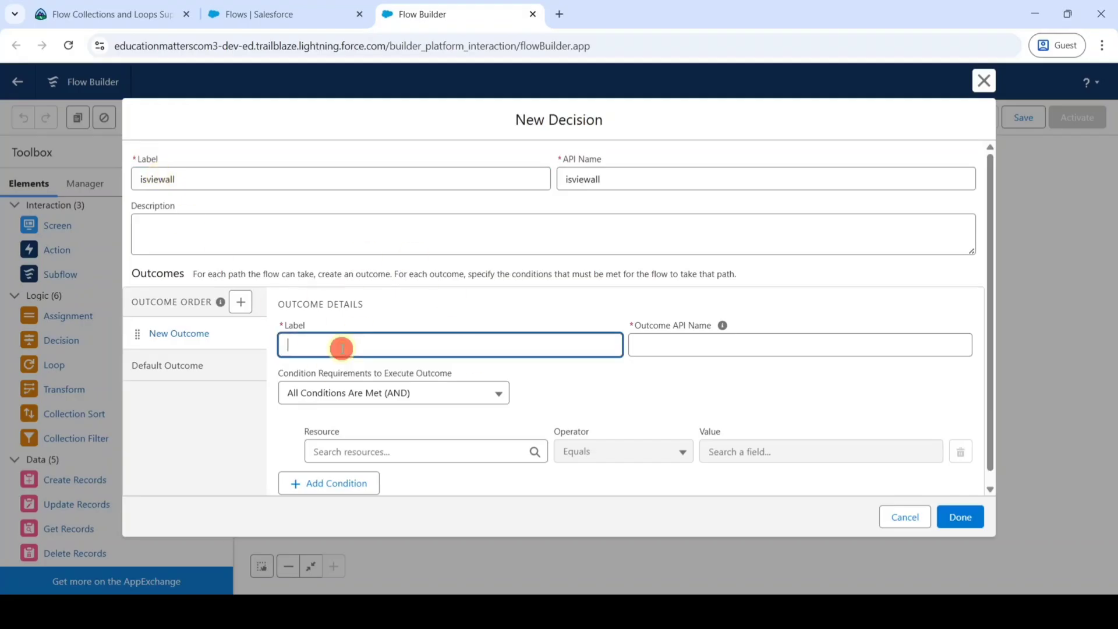
type("yes")
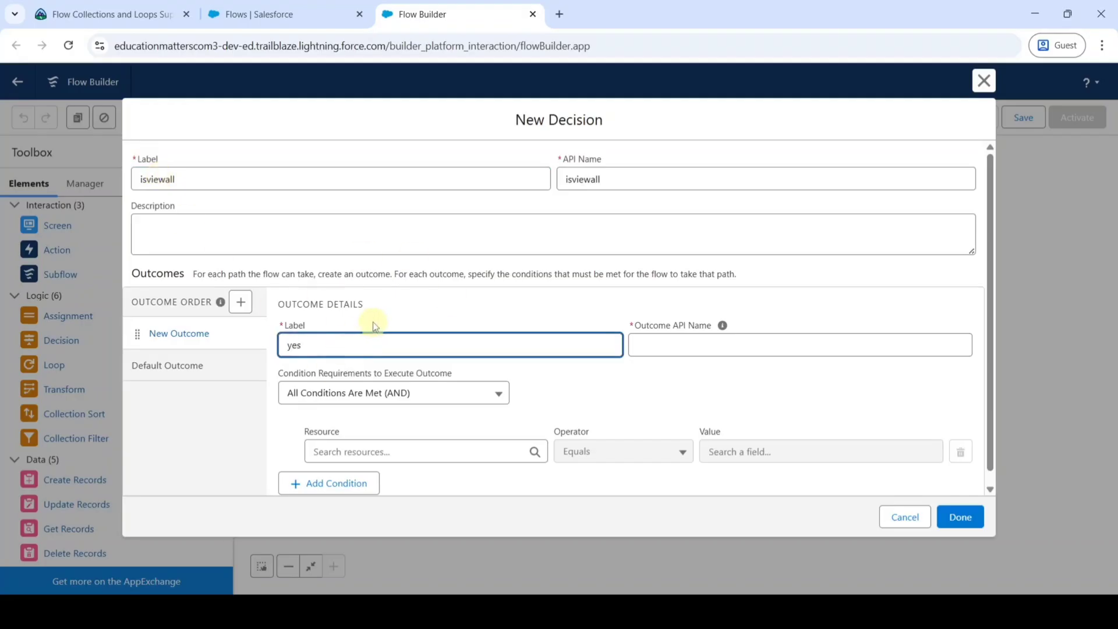
left_click(370, 315)
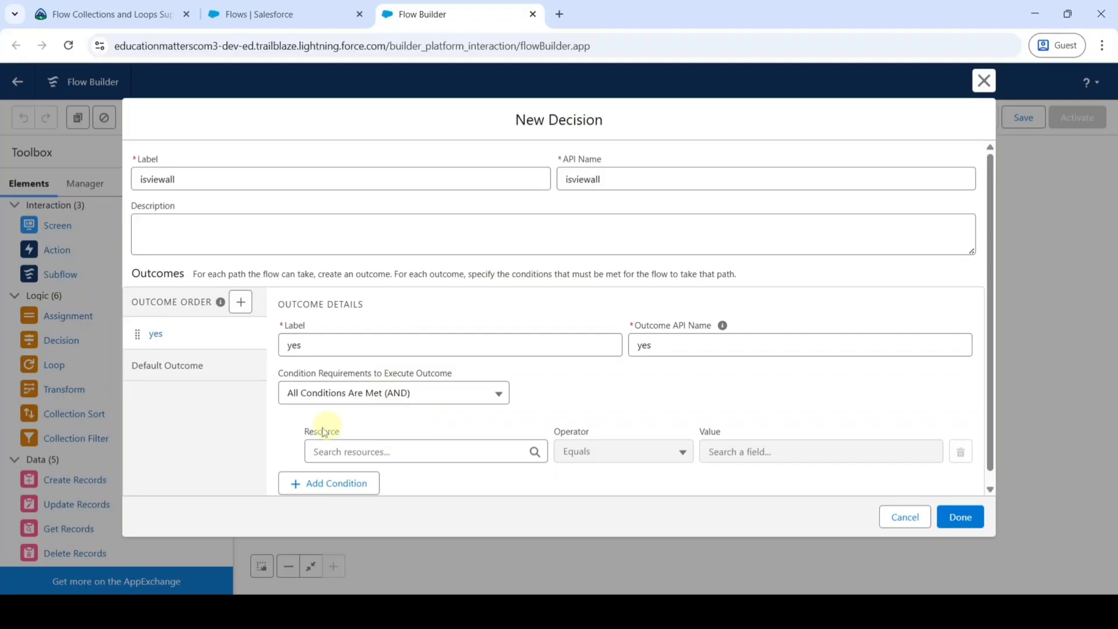
left_click(365, 451)
type("sta")
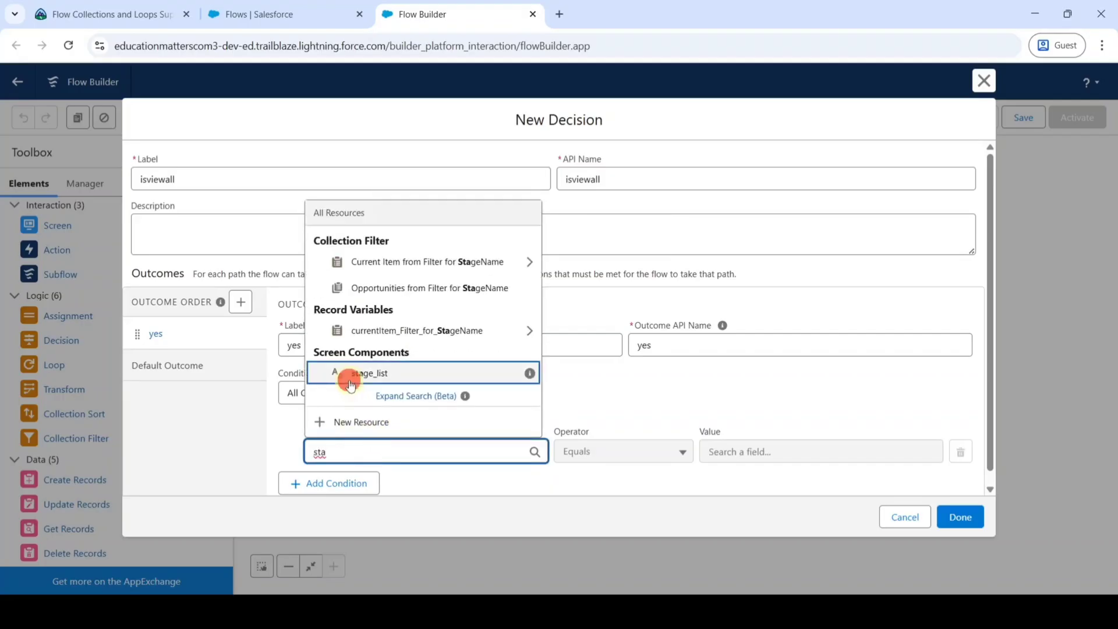
left_click(349, 375)
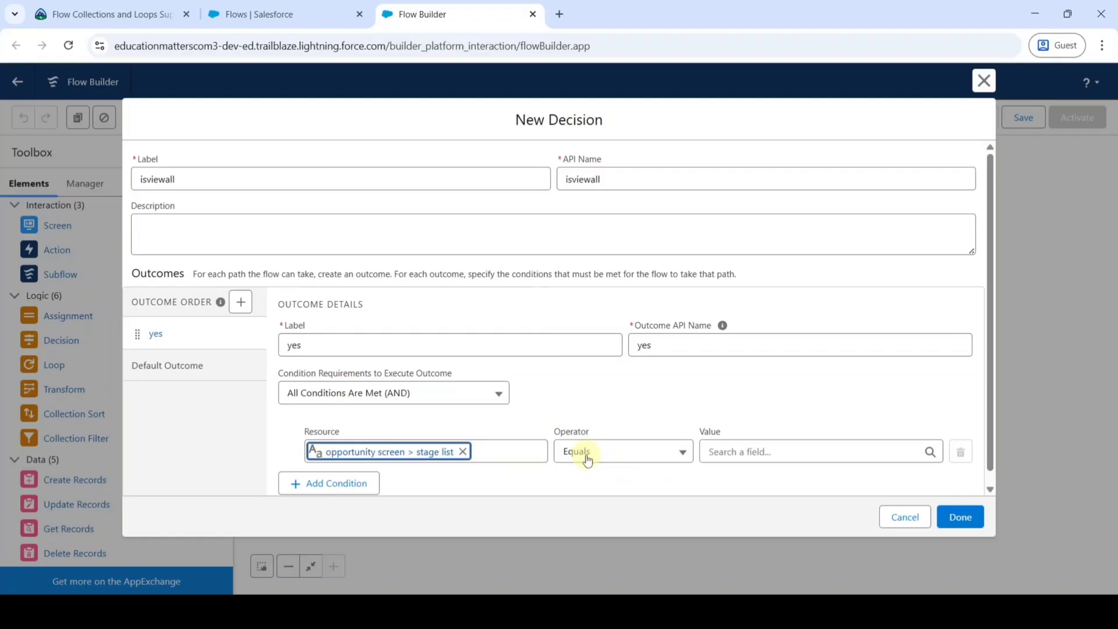
left_click(763, 448)
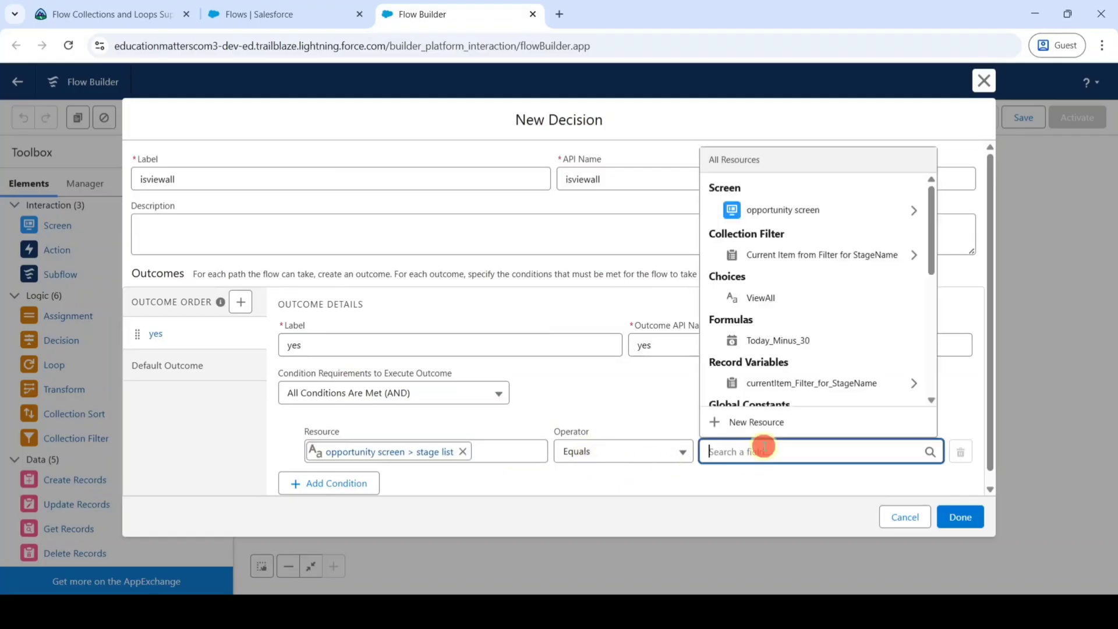
type("view")
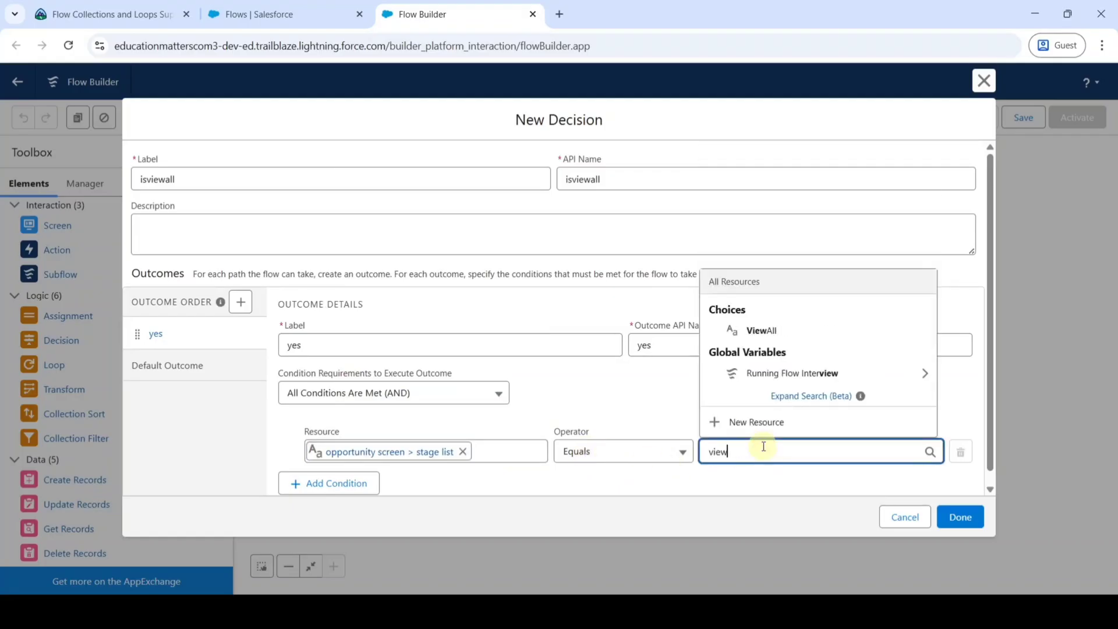
left_click(751, 329)
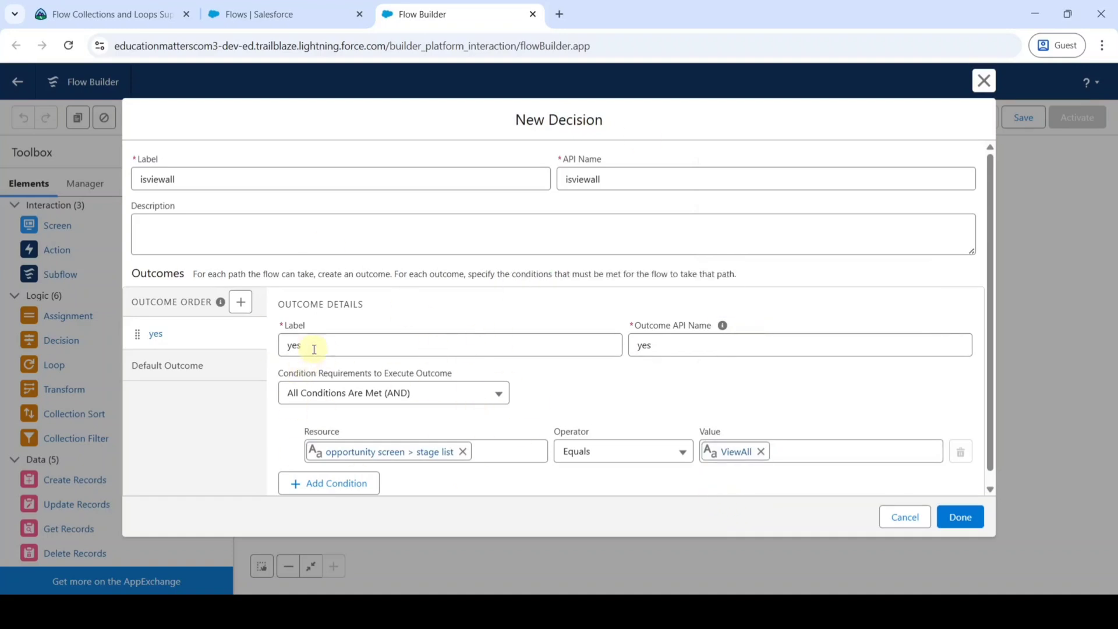
Rename the default outcome to No, finish the decision, and move updated opportunity below the screen
left_click(175, 373)
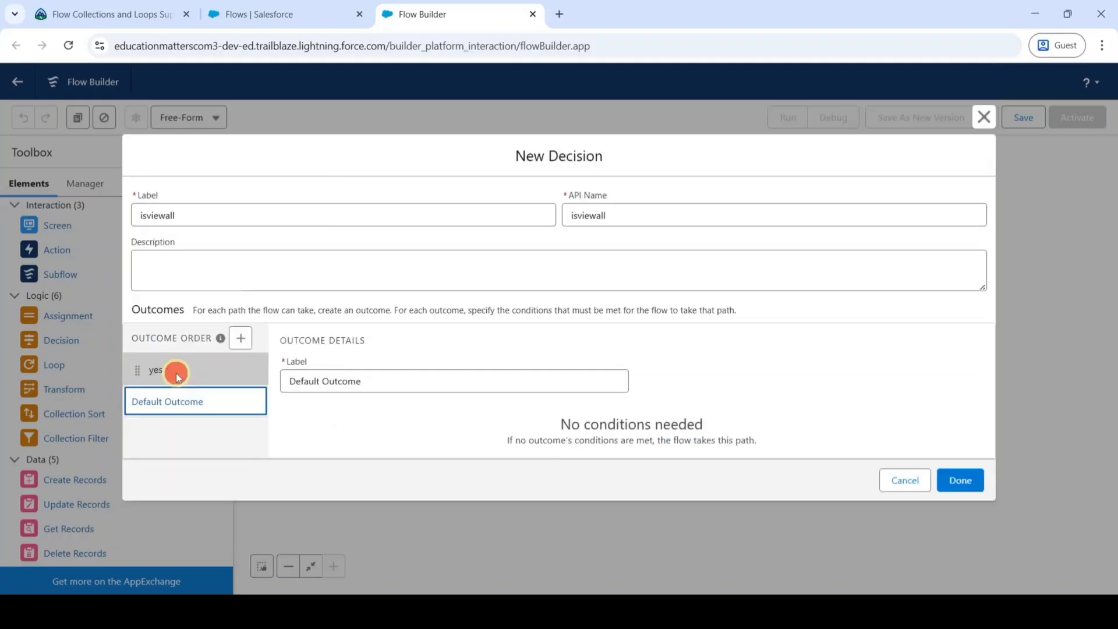
left_click_drag(384, 346, 263, 365)
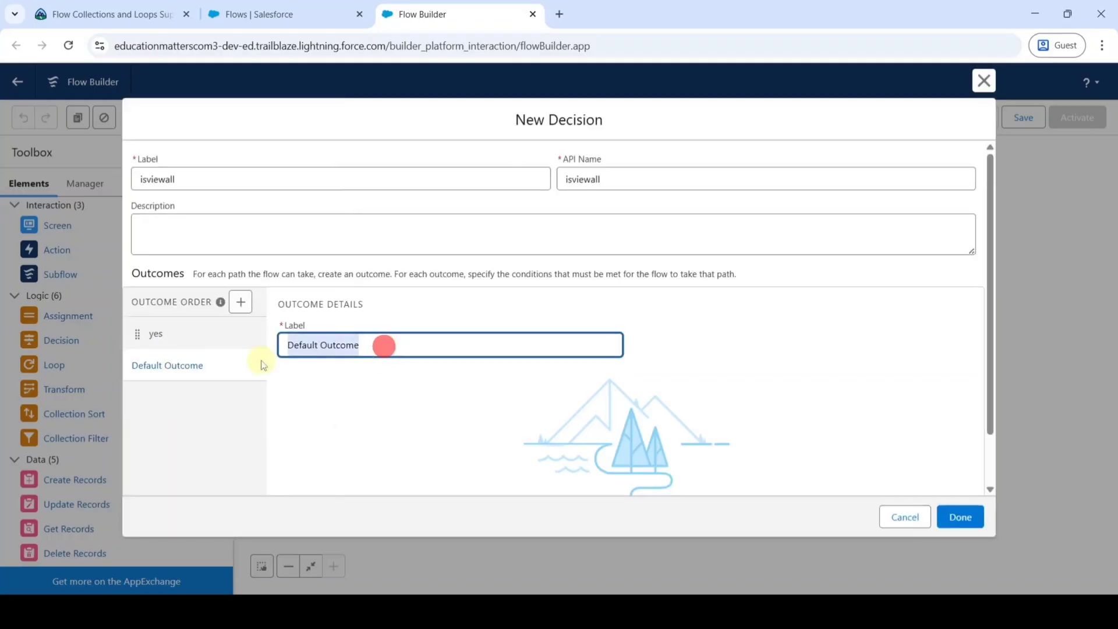
key("BackSpace")
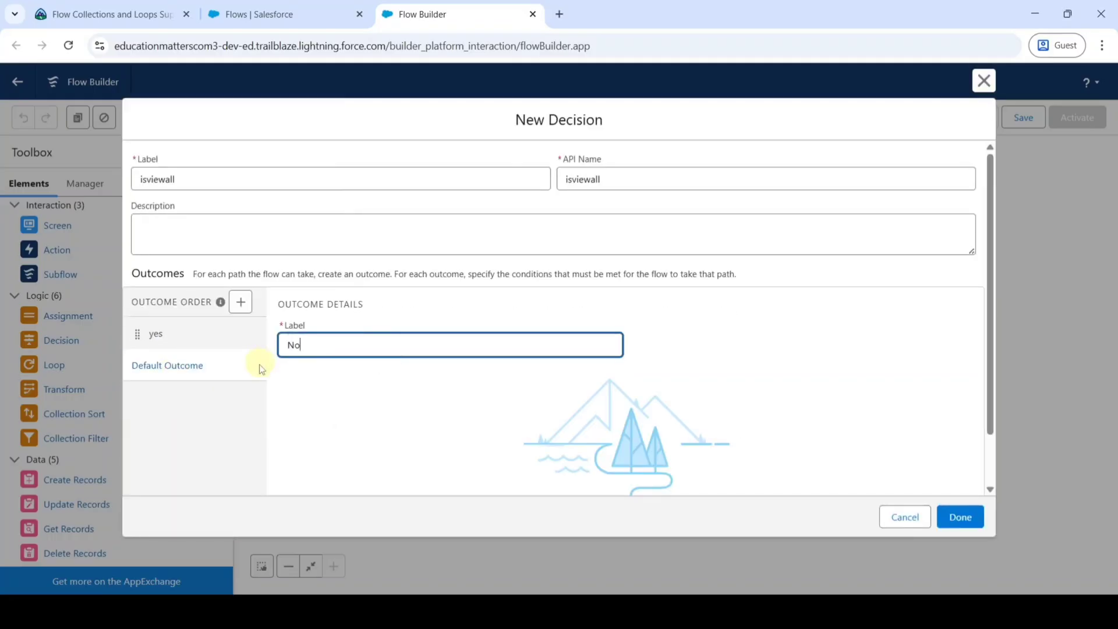
left_click(952, 524)
left_click(960, 517)
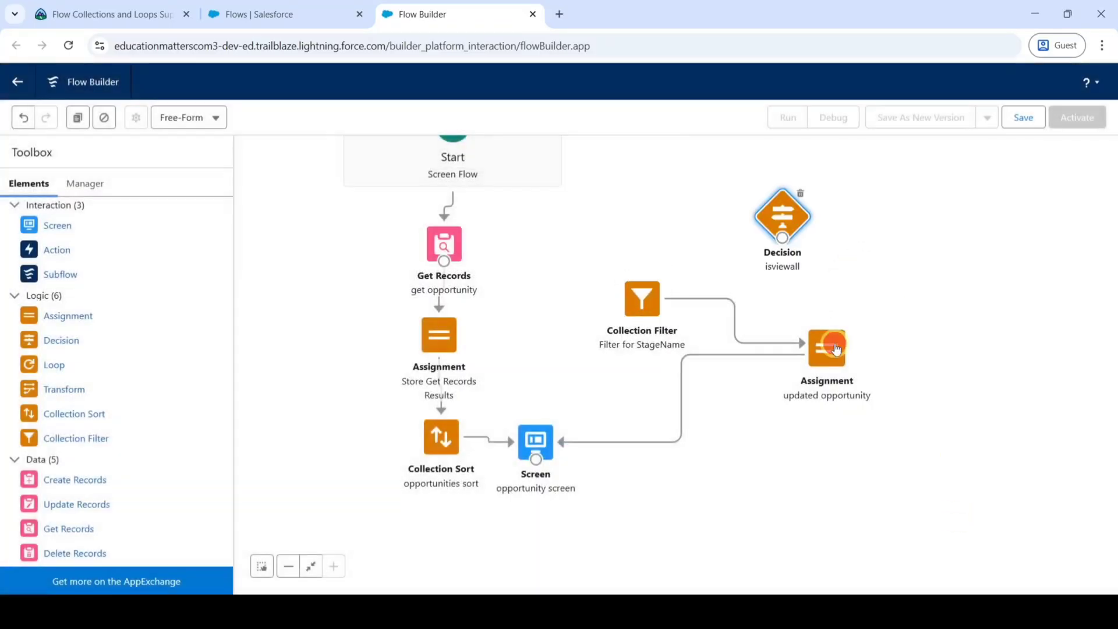
left_click_drag(836, 348, 556, 563)
Rearrange elements and wire isviewall's yes outcome to opportunity screen and No to Filter for StageName
left_click_drag(645, 318, 731, 572)
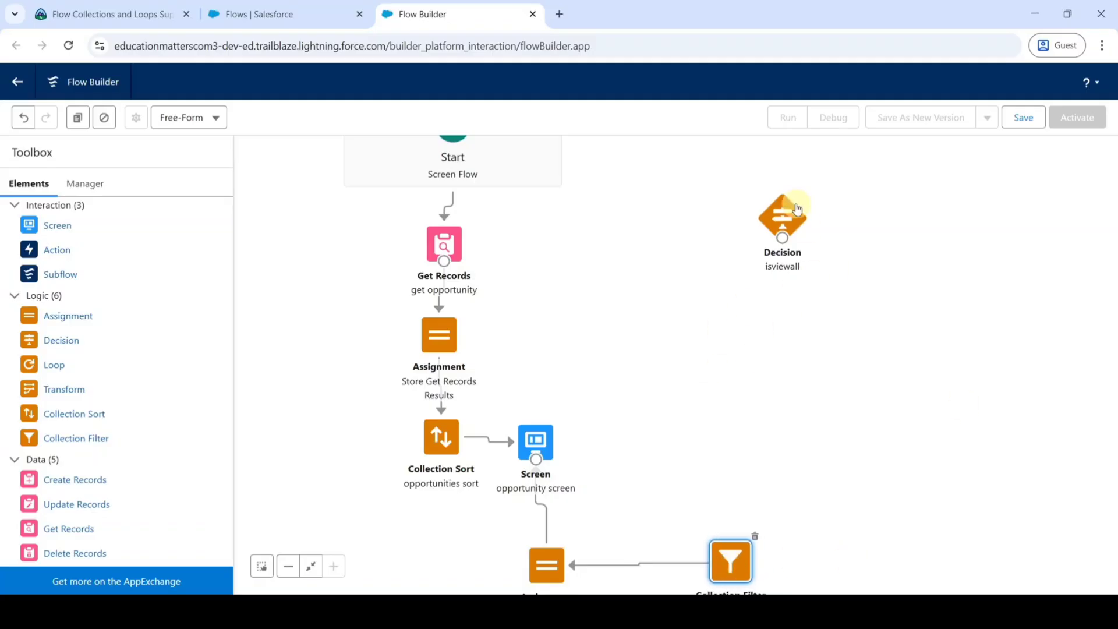
left_click_drag(792, 211, 727, 413)
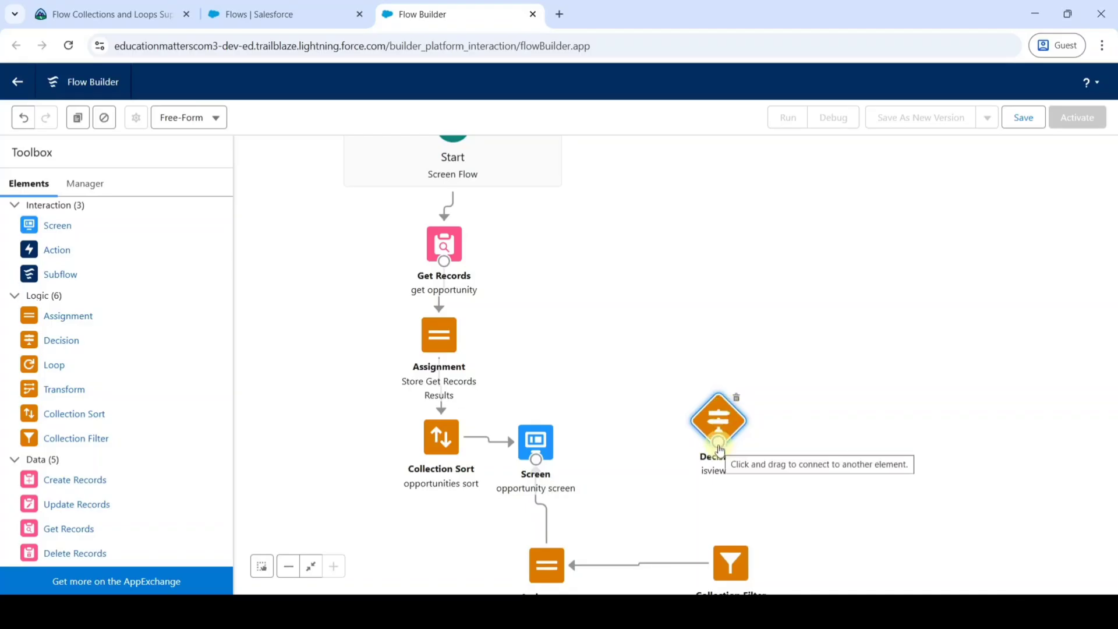
left_click_drag(720, 450, 555, 447)
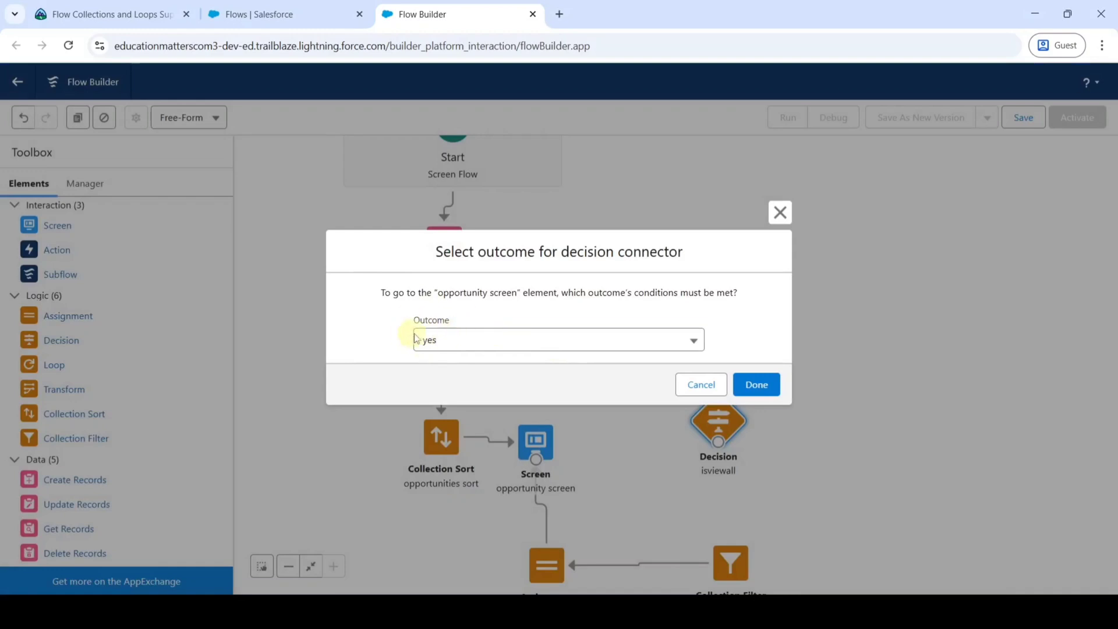
left_click(768, 383)
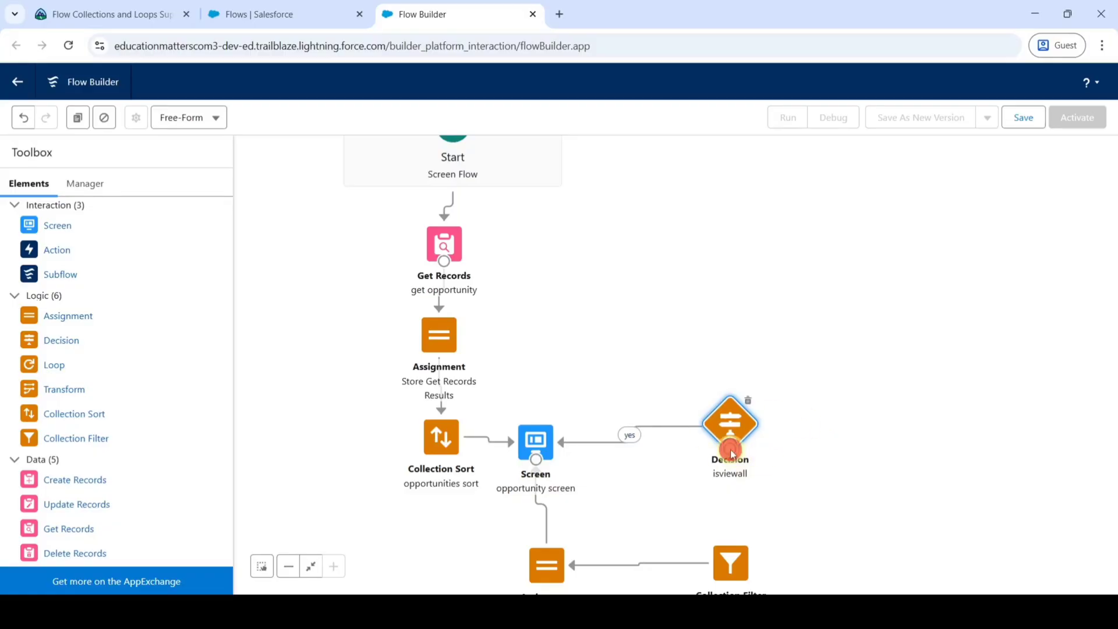
left_click_drag(730, 450, 735, 553)
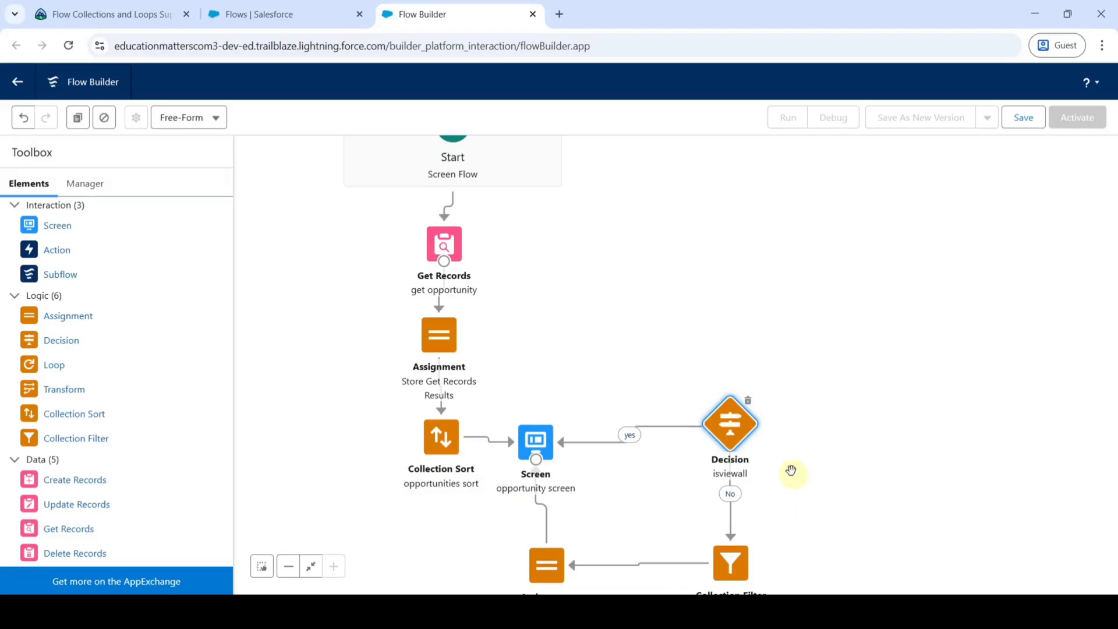
Save the flow as 'Opportunity Review' (API name Opportunity_Review), copying the name from Trailhead
left_click(1020, 120)
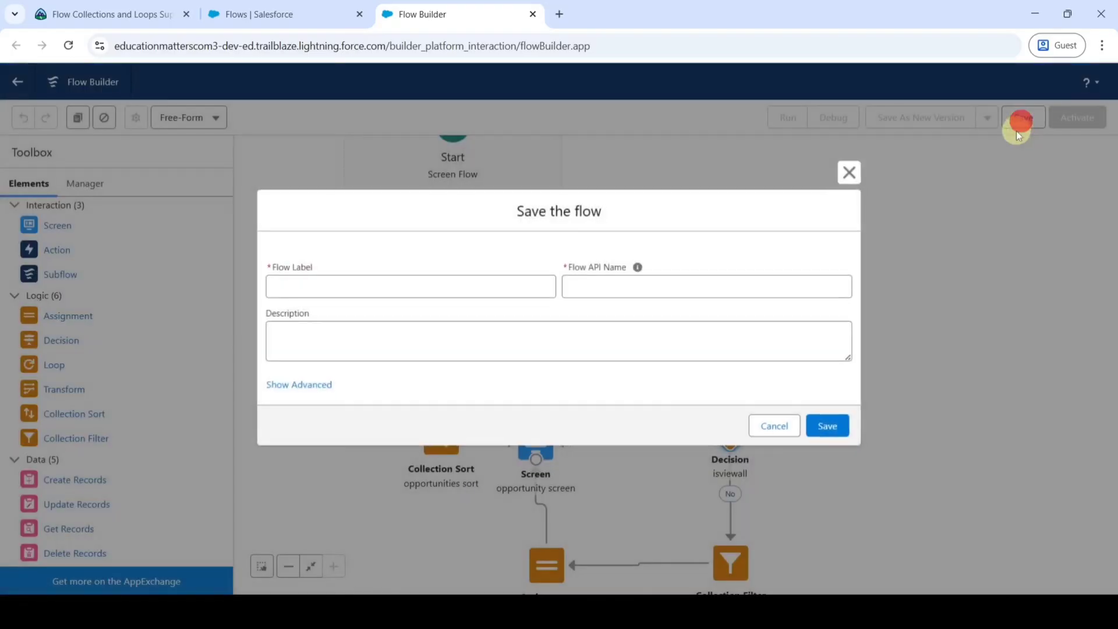
left_click(88, 6)
scroll(592, 444, "up", 15)
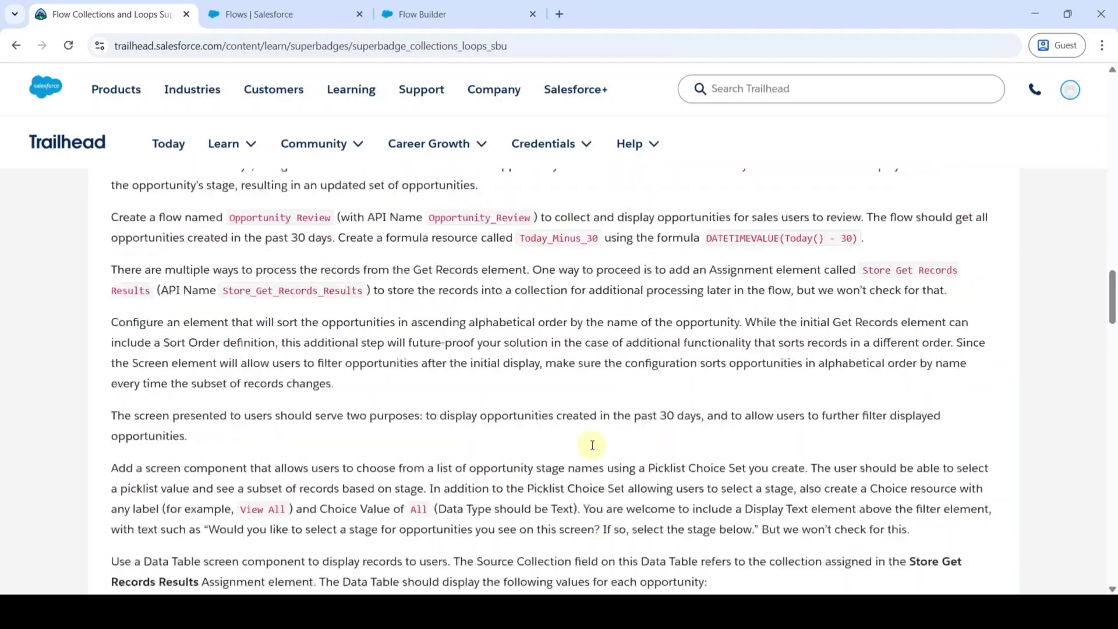
scroll(592, 445, "up", 2)
left_click_drag(228, 313, 332, 314)
key("ctrl+c")
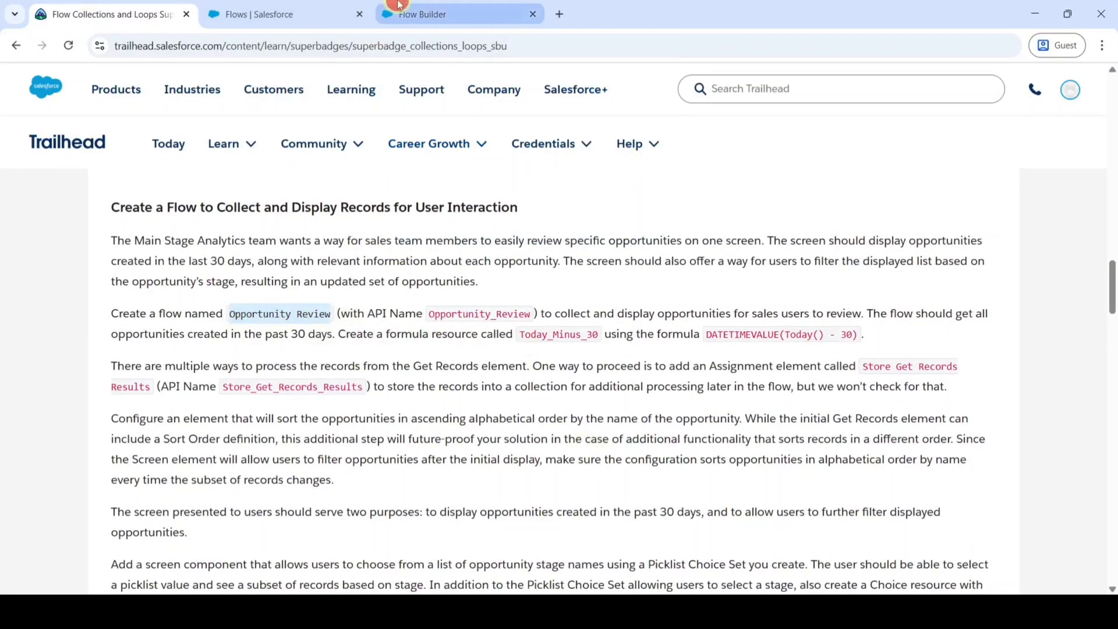
left_click(419, 14)
left_click(286, 285)
key("ctrl+v")
left_click(380, 252)
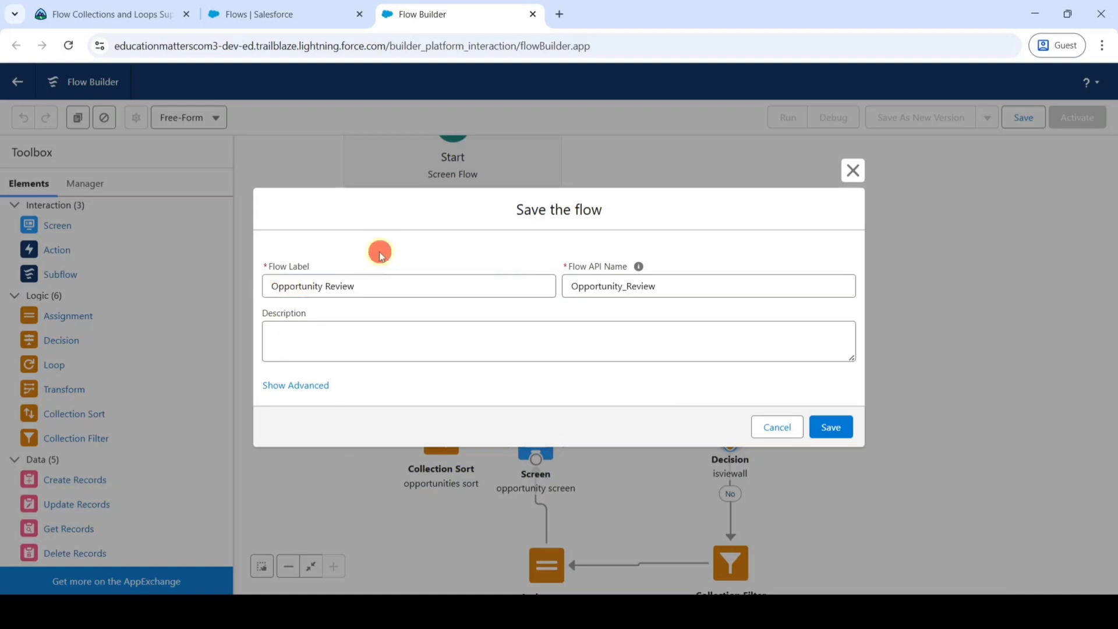
left_click(838, 431)
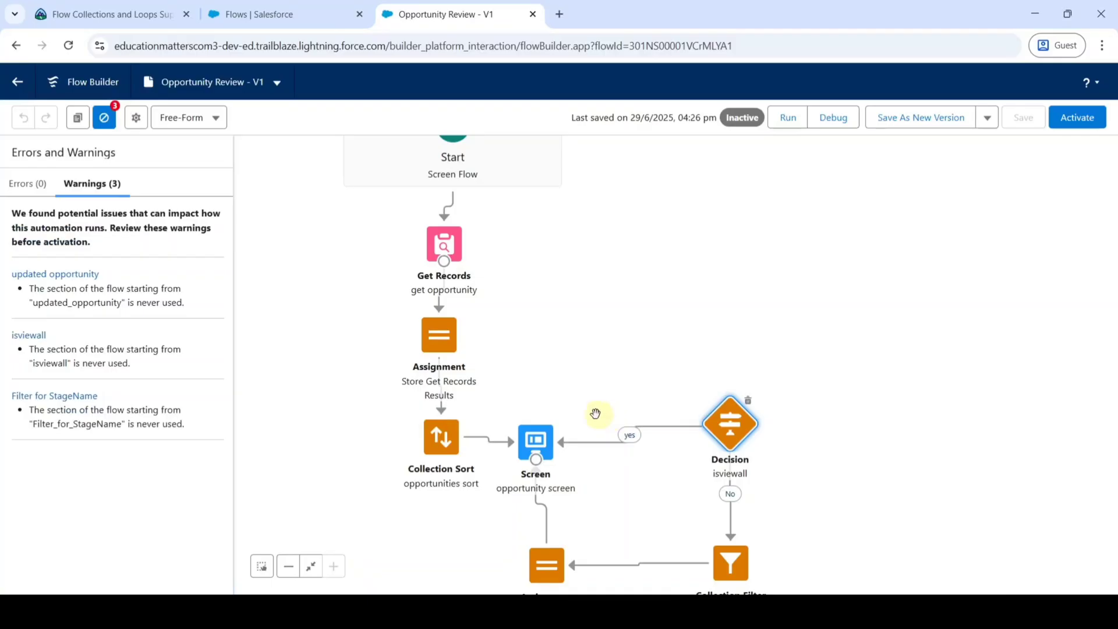
On the Trailhead superbadge page, run Check Challenge for challenge 1 and accept the notice
left_click(105, 13)
scroll(861, 392, "down", 10)
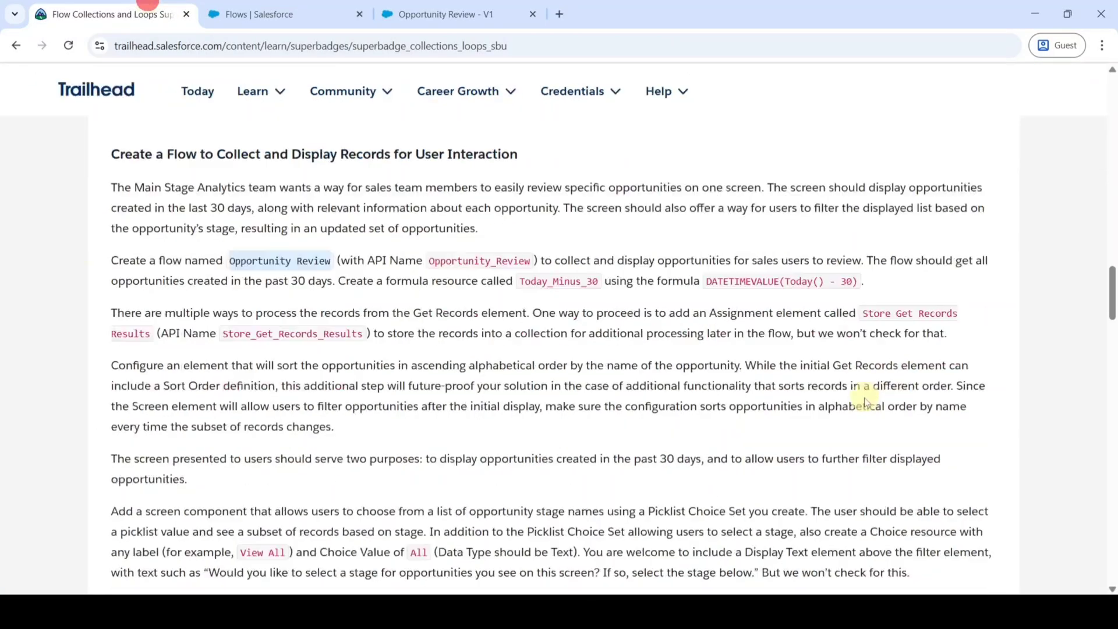
scroll(861, 429, "down", 15)
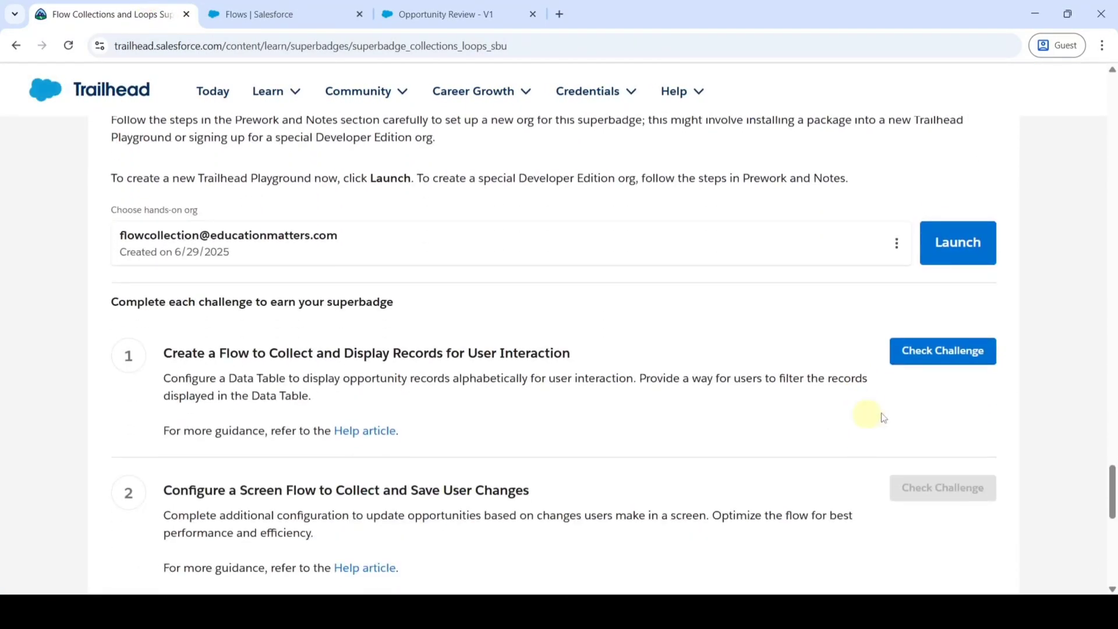
left_click(945, 346)
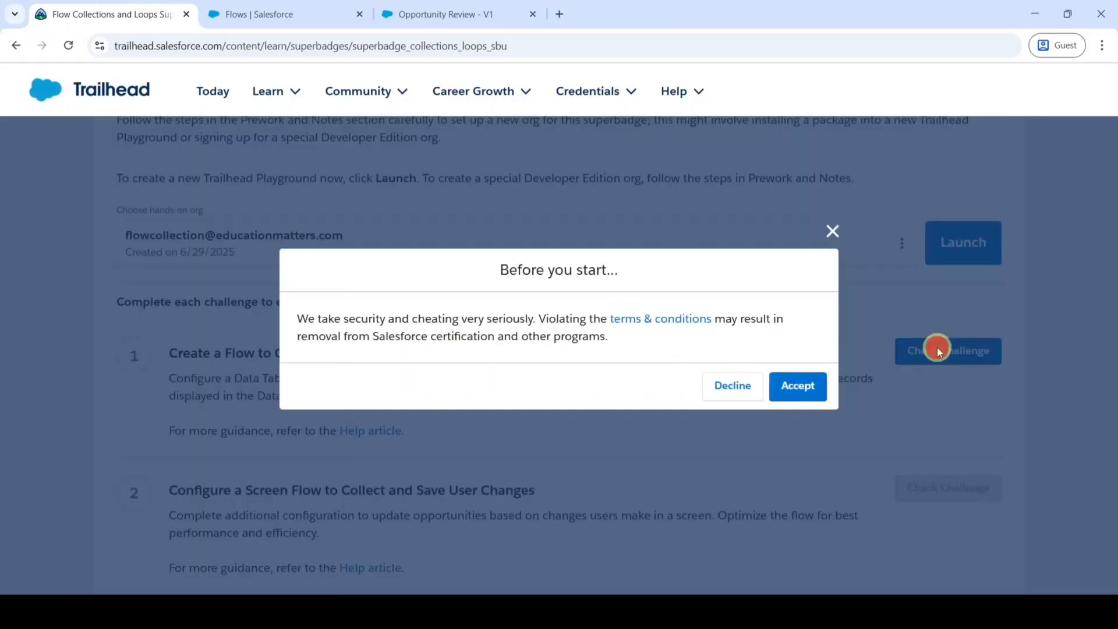
left_click(801, 389)
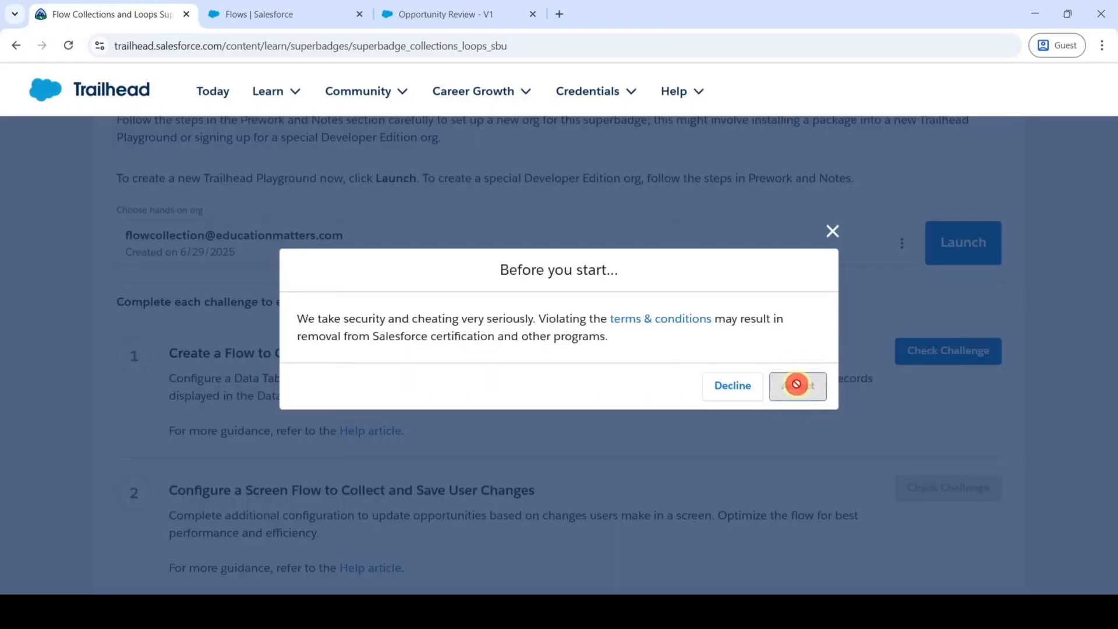